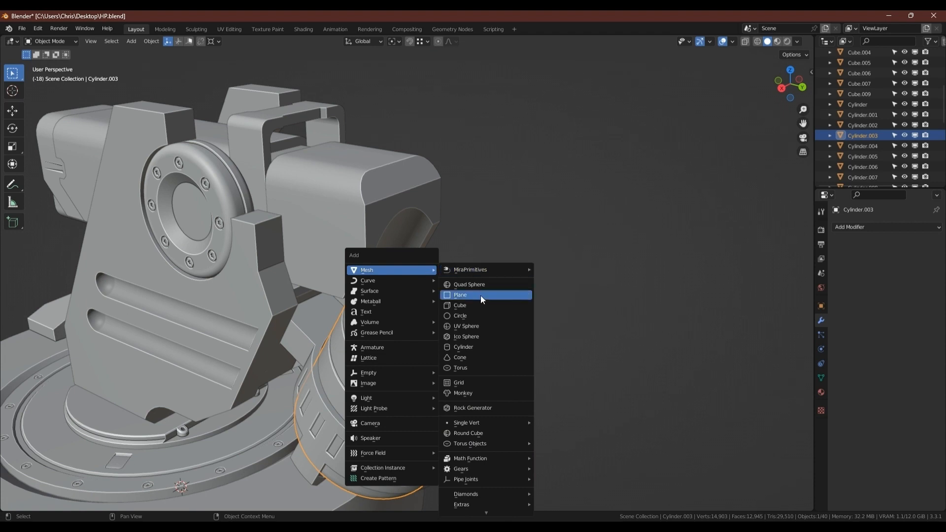
Add a cube and move it within the YZ plane onto the canister's cap, about 3.37 m in Y and 2.94 m in Z.
left_click(472, 307)
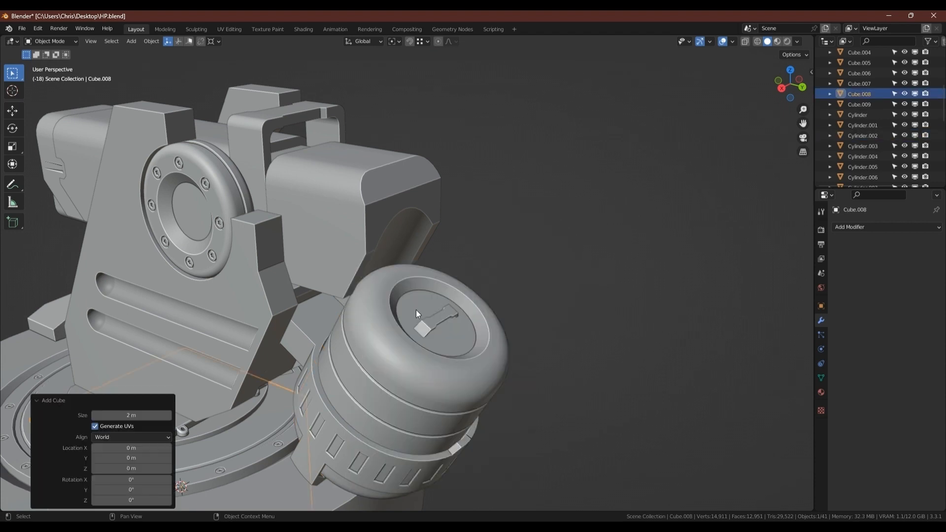
key("g")
key("shift+x")
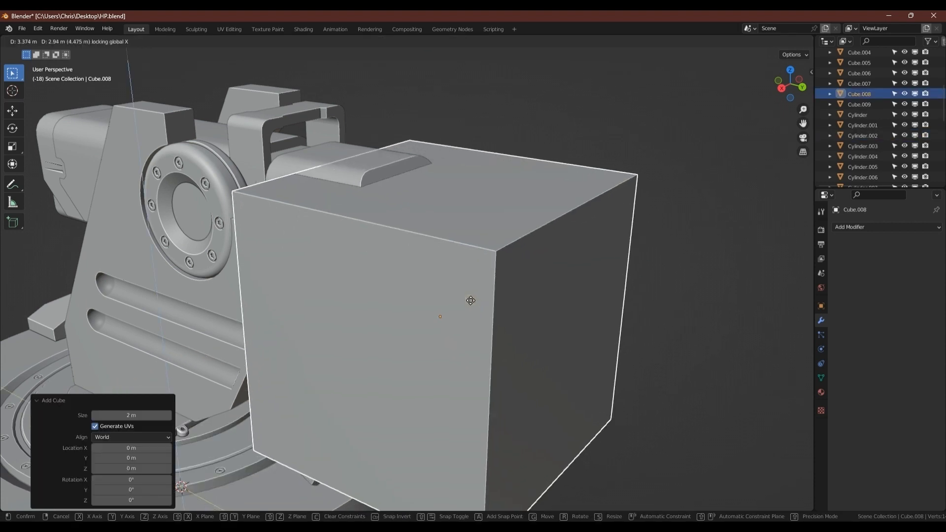
left_click(472, 302)
Rotate the cube -30° about the global X axis and scale its mesh down uniformly to about 0.076.
key("r")
key("x")
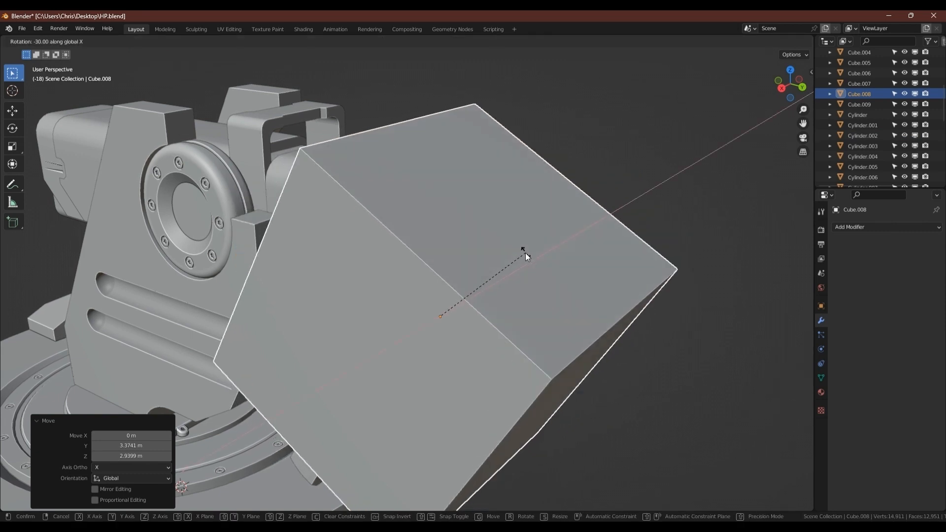
left_click(525, 253)
key("Tab")
key("s")
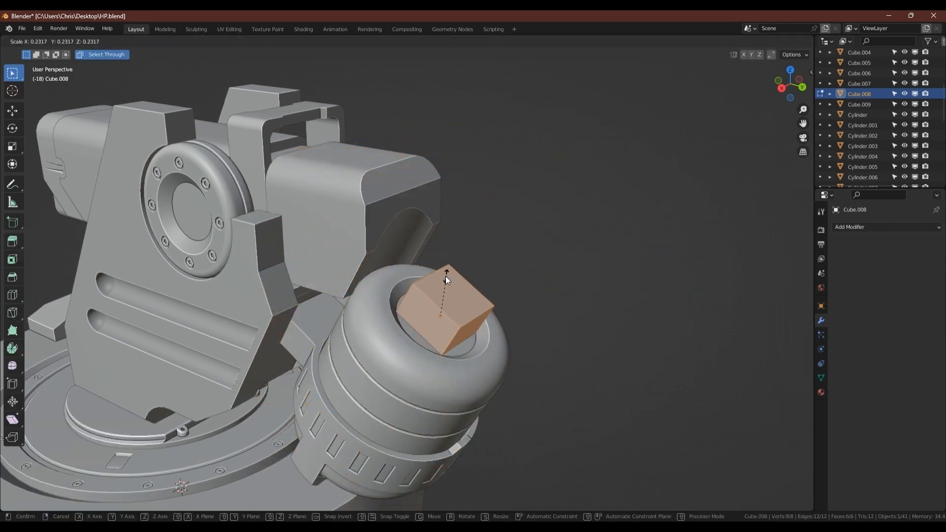
left_click(447, 306)
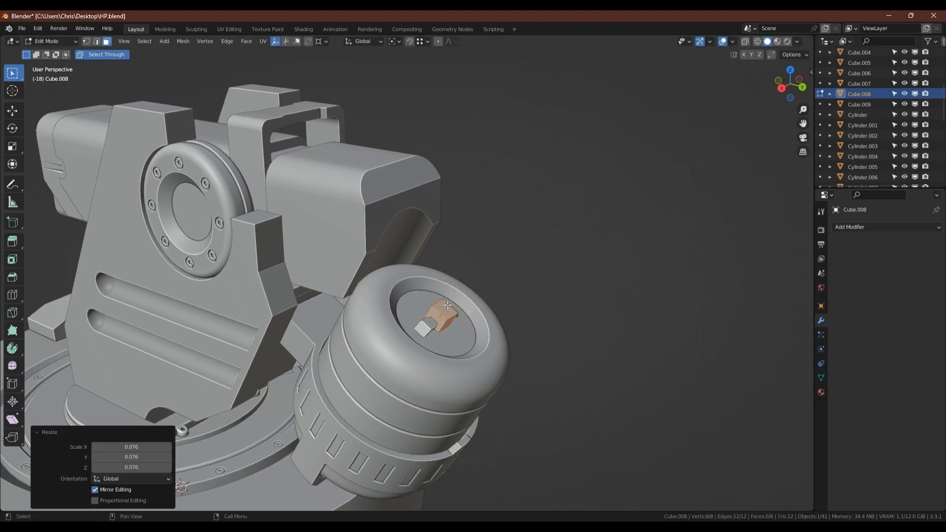
Move the small cube about -0.52 m along its local Y axis, from the cap centre to the canister's rounded rim.
scroll(447, 305, "up", 5)
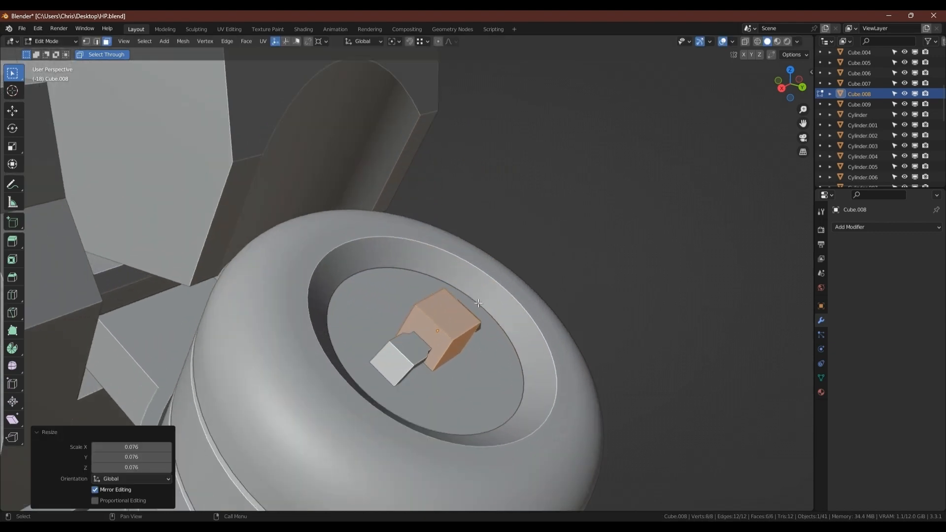
middle_click_drag(478, 303, 427, 306)
key("Tab")
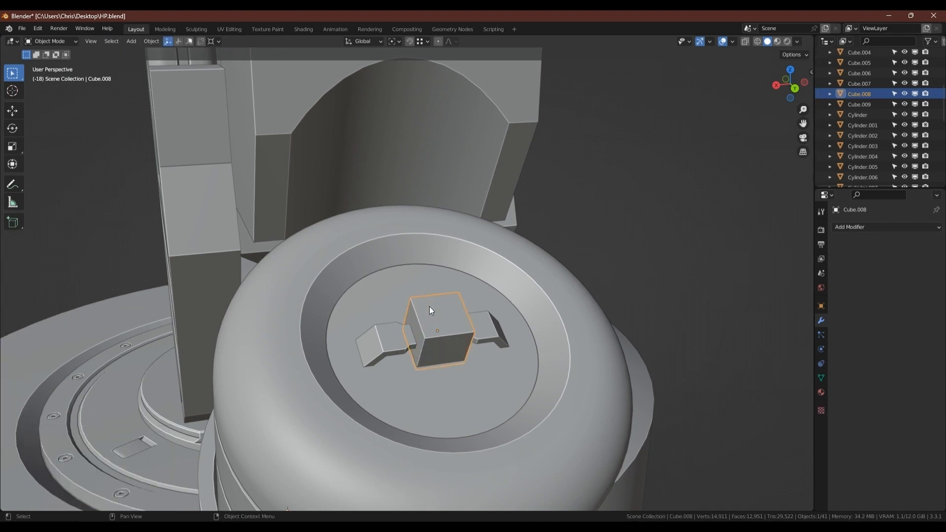
key("g")
key("y")
key("y")
left_click(379, 186)
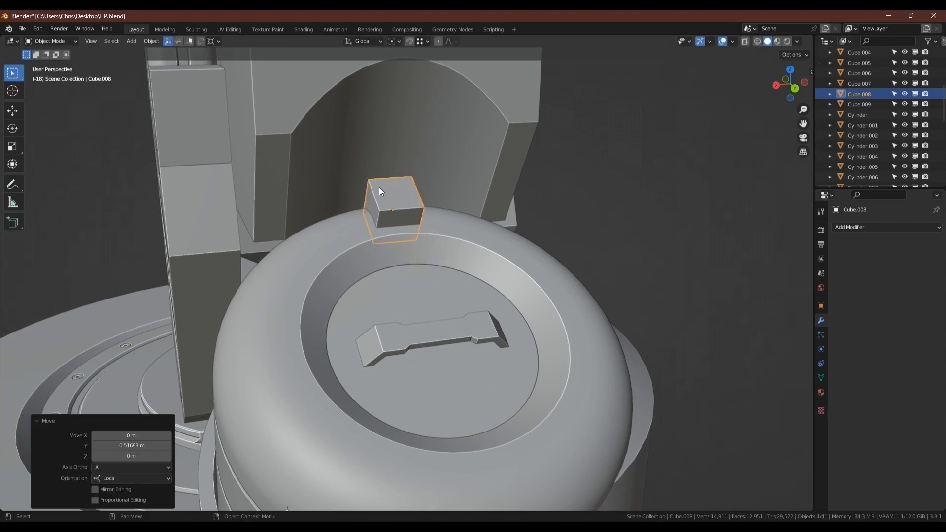
Widen the cube's mesh along the X axis by a factor of about 1.43.
scroll(383, 198, "up", 5)
key("Tab")
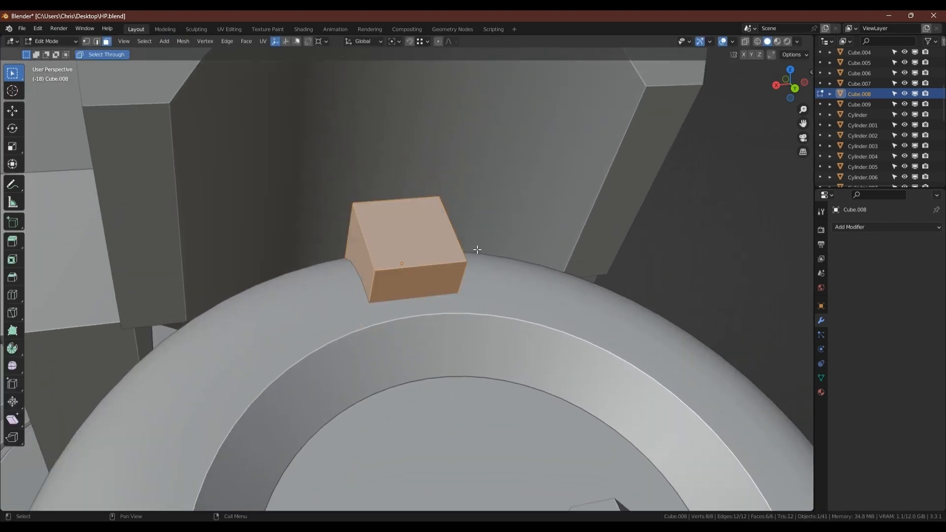
key("s")
key("x")
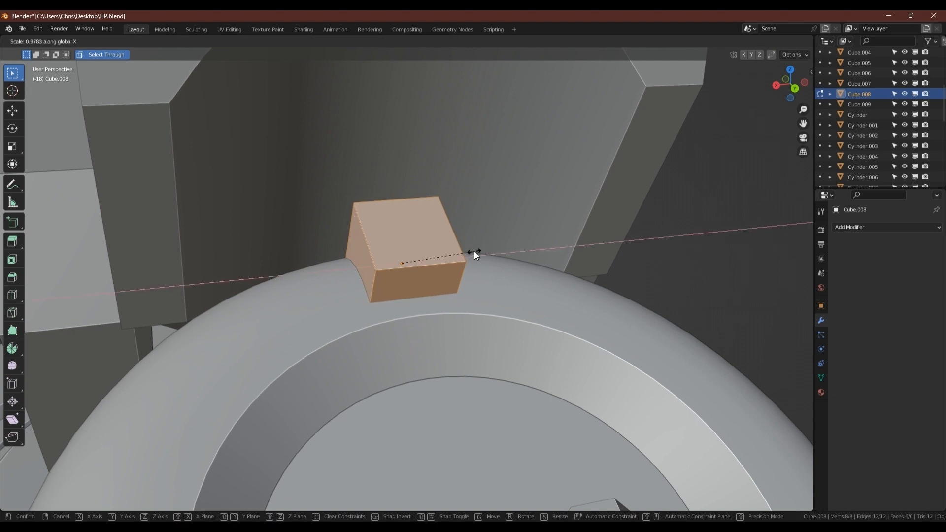
left_click(504, 248)
Flatten the block's mesh along its local Z axis to about 0.36 of its thickness.
key("s")
key("z")
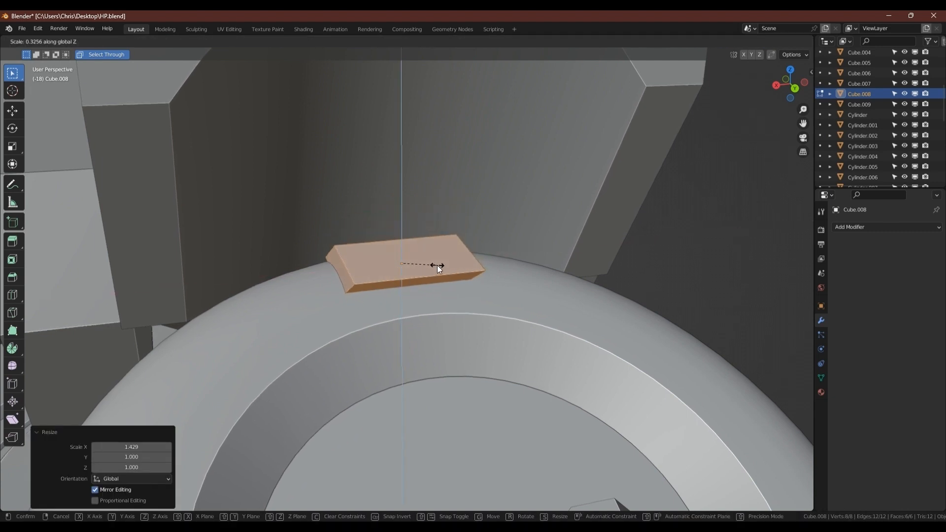
key("z")
key("z")
key("z")
key("z")
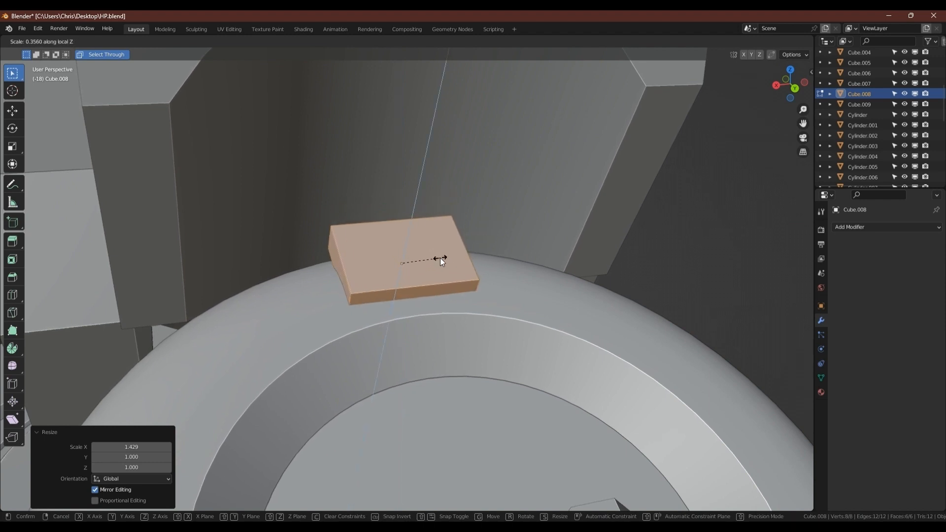
left_click(439, 258)
key("Tab")
Move the block about -0.066 m along its local Y axis, away from the canister's cap centre.
mouse_move(426, 256)
middle_mouse_down()
mouse_move(409, 255)
mouse_move(426, 280)
mouse_move(437, 259)
middle_mouse_up()
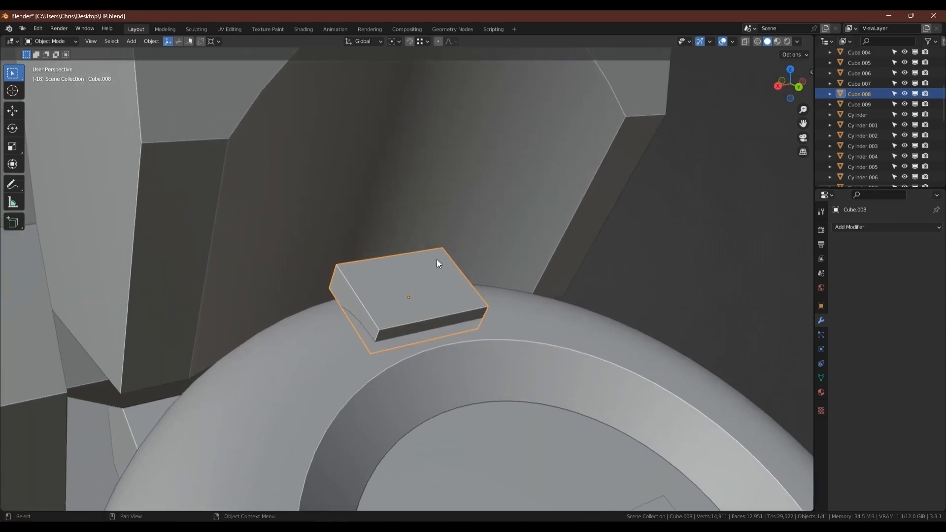
key("g")
key("y")
key("y")
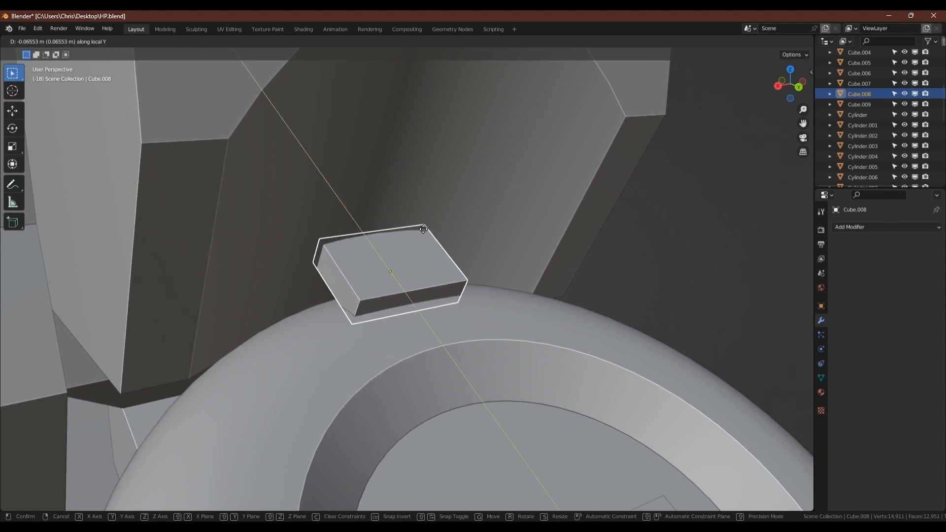
left_click(423, 230)
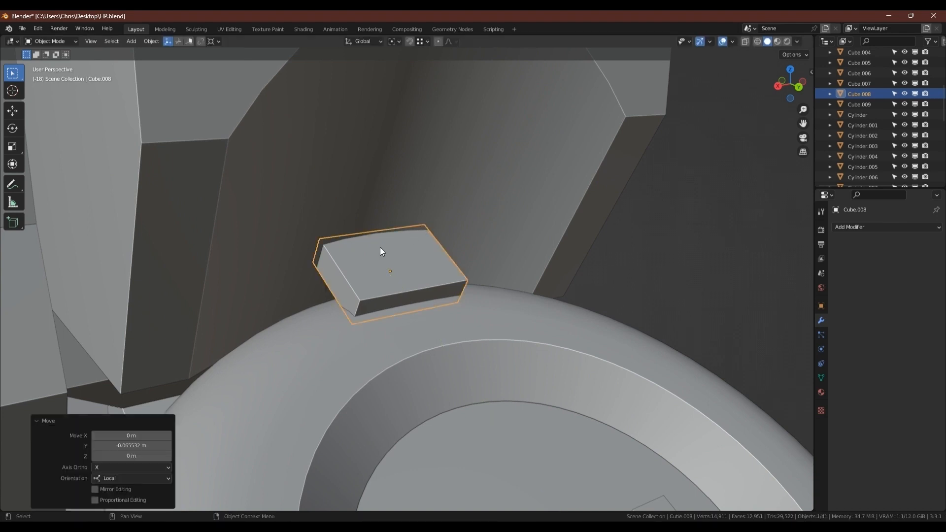
Add one centred loop cut across the block, splitting it midway along its local Y length.
scroll(379, 247, "up", 1)
key("Tab")
key("ctrl+r")
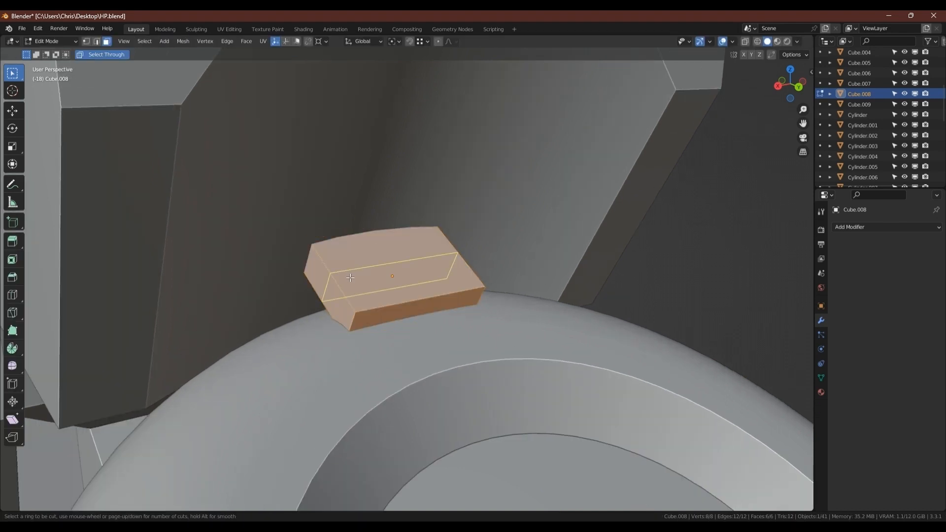
left_click(350, 278)
right_click(350, 278)
key("Tab")
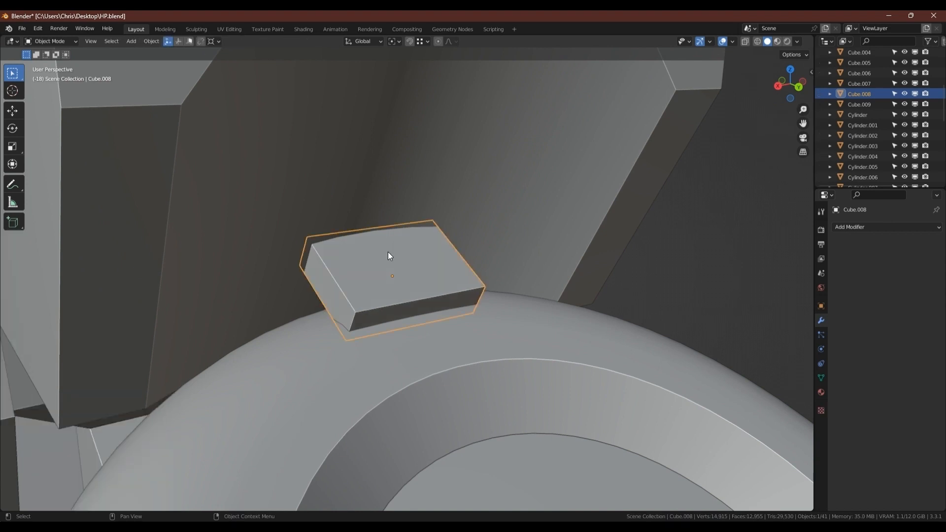
key("g")
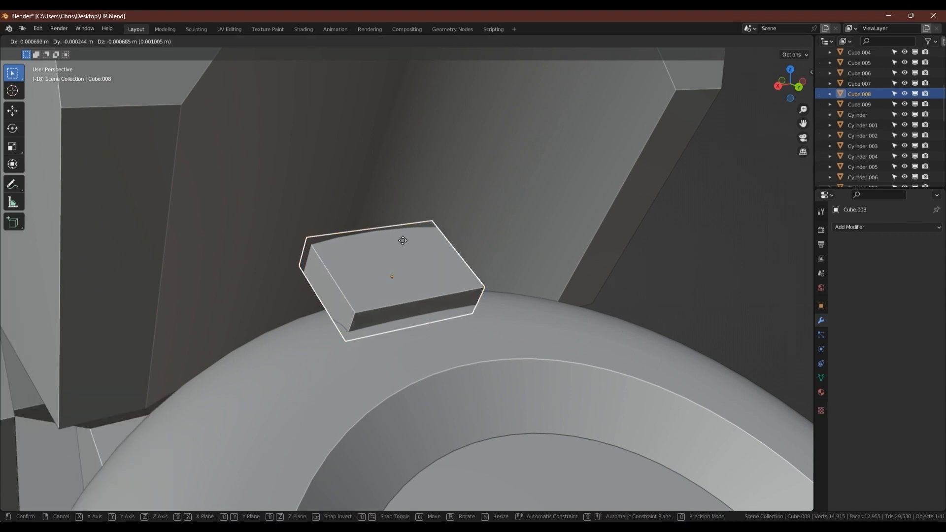
key("z")
key("z")
left_click(402, 241)
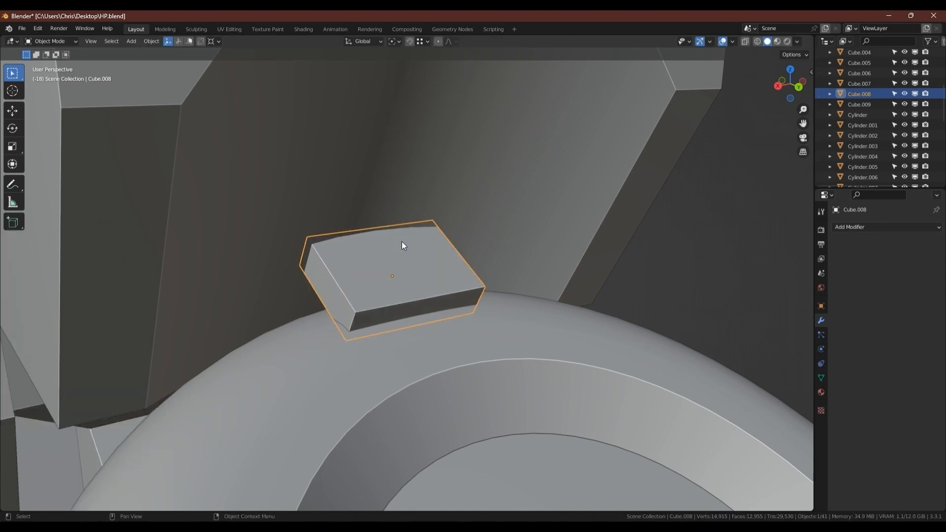
Show wireframe edges over the shaded models and lower the block about -0.037 m along its local Z axis.
key("shift+z")
key("g")
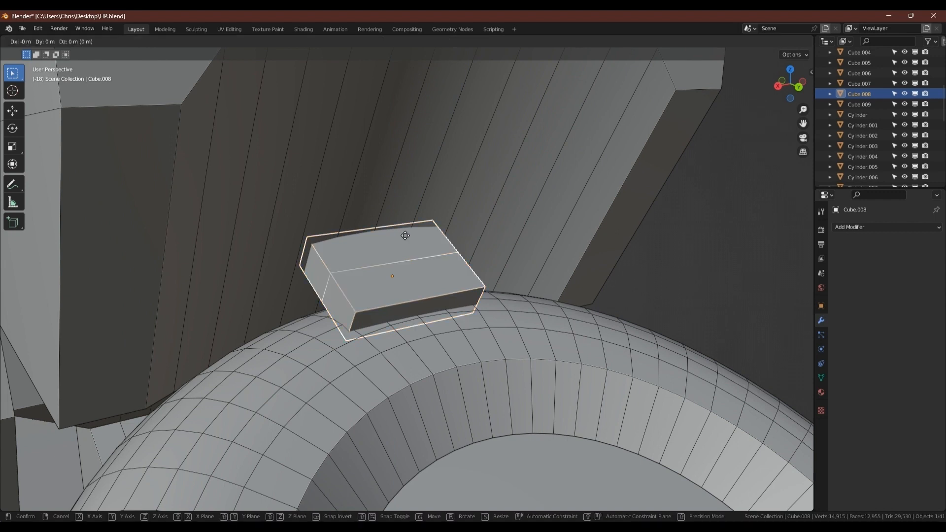
key("z")
key("z")
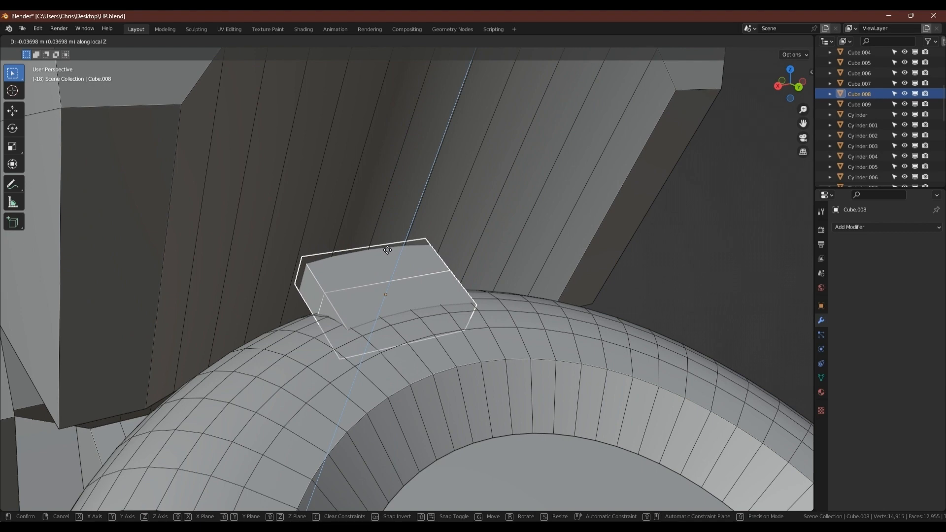
left_click(387, 251)
Move the block about -0.041 m along its local Y axis, further outward over the canister's rim.
middle_click_drag(347, 256, 348, 294)
key("g")
key("y")
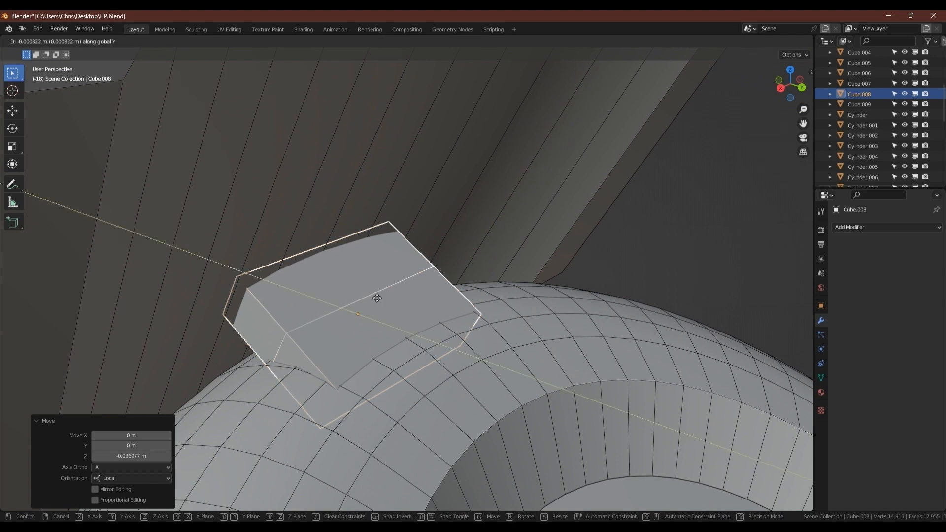
key("y")
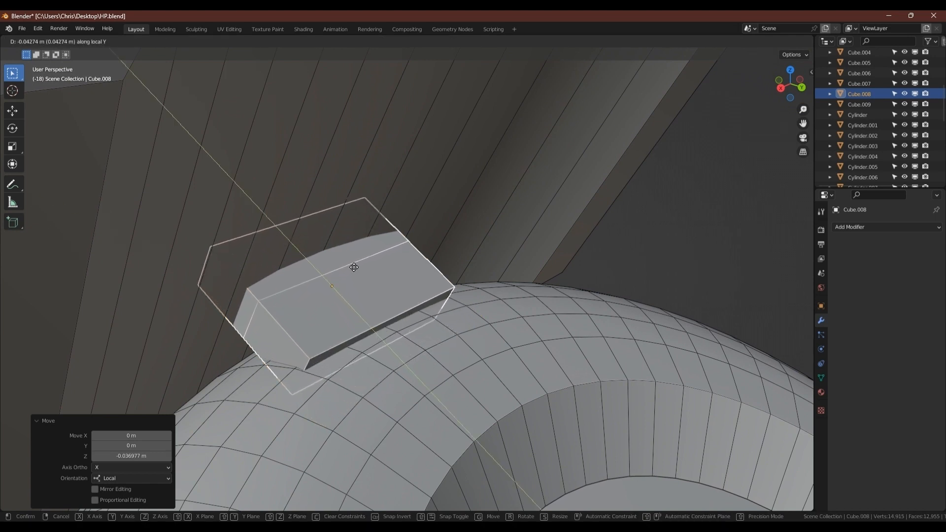
left_click(355, 268)
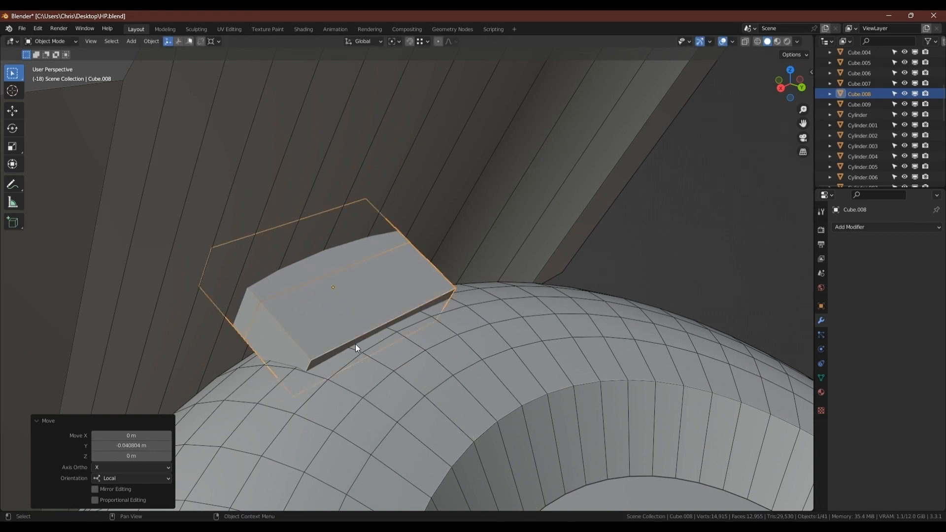
Move the block's end face nearest the cap about 0.05 m along local Y so it meets the rounded rim.
key("Tab")
key("g")
key("y")
key("y")
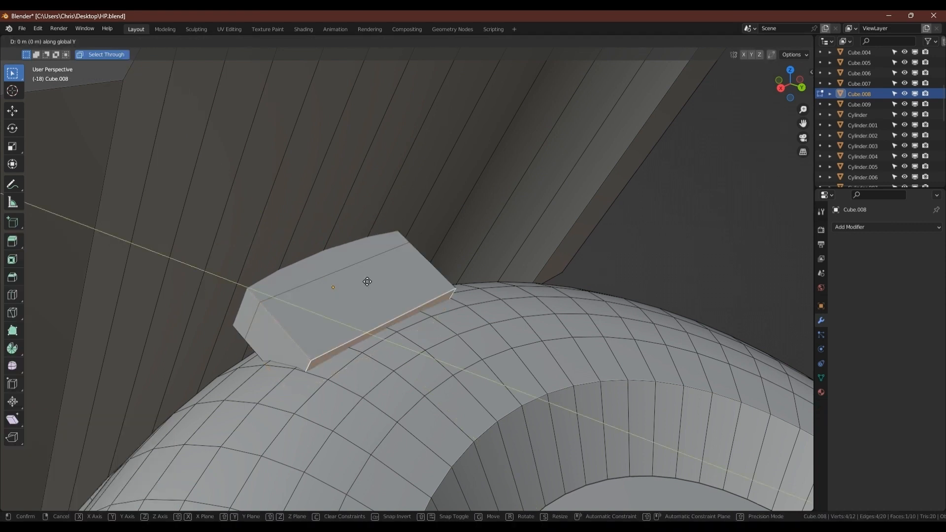
left_click(402, 316)
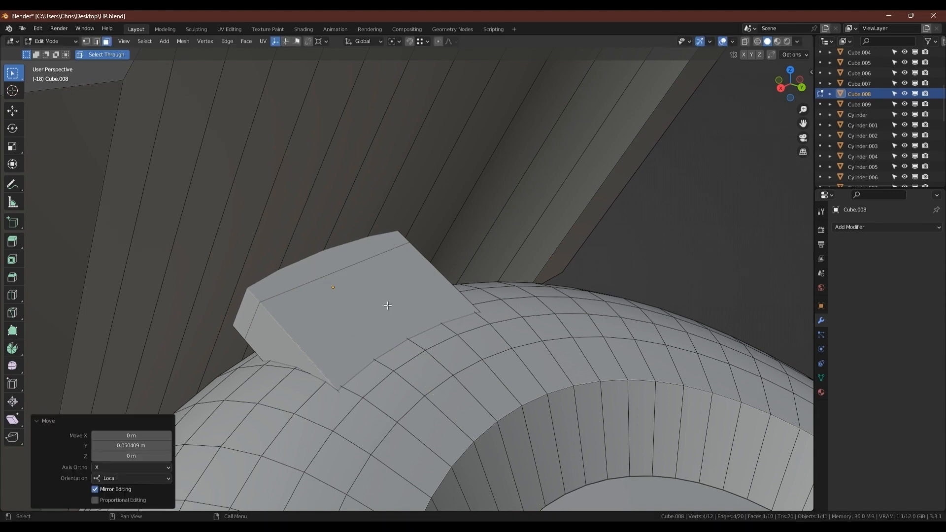
Widen the whole block mesh along the X axis by a factor of about 1.15.
key("a")
middle_click_drag(413, 294, 478, 295)
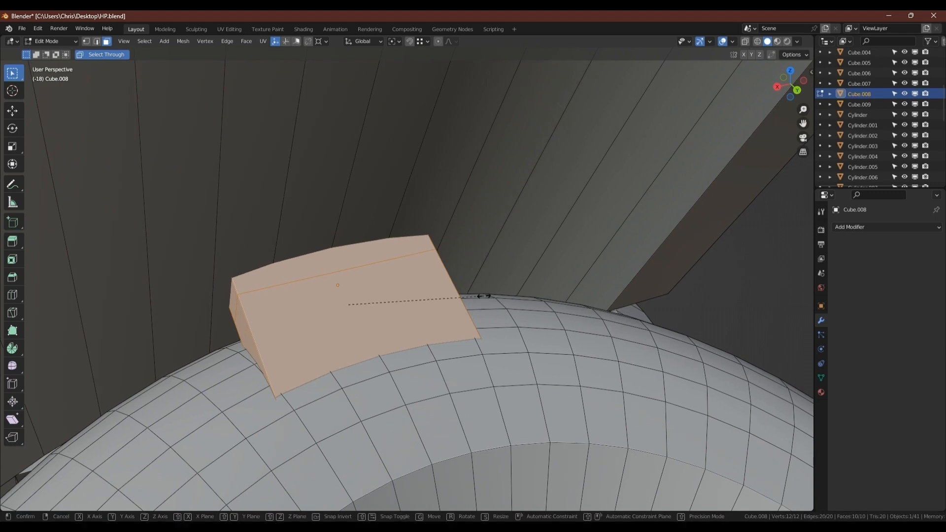
key("s")
key("x")
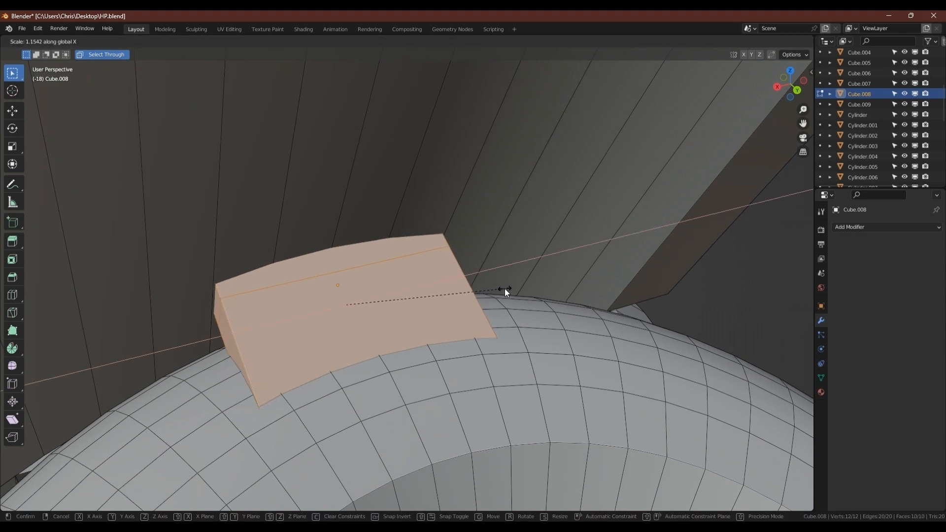
left_click(506, 291)
key("Tab")
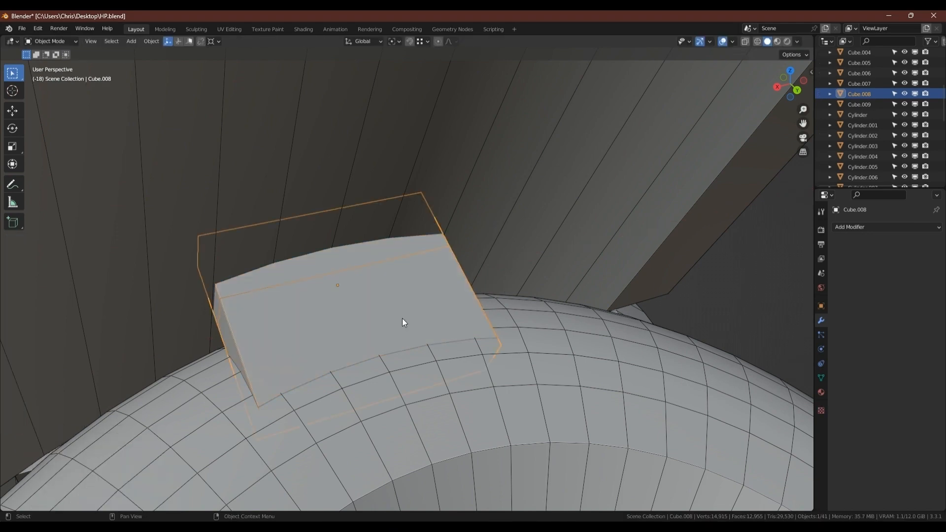
Nudge the block about 0.003 m along its local Y axis to adjust its seat on the canister's rim.
scroll(402, 317, "down", 3)
scroll(402, 317, "down", 2)
middle_click_drag(388, 291, 291, 294)
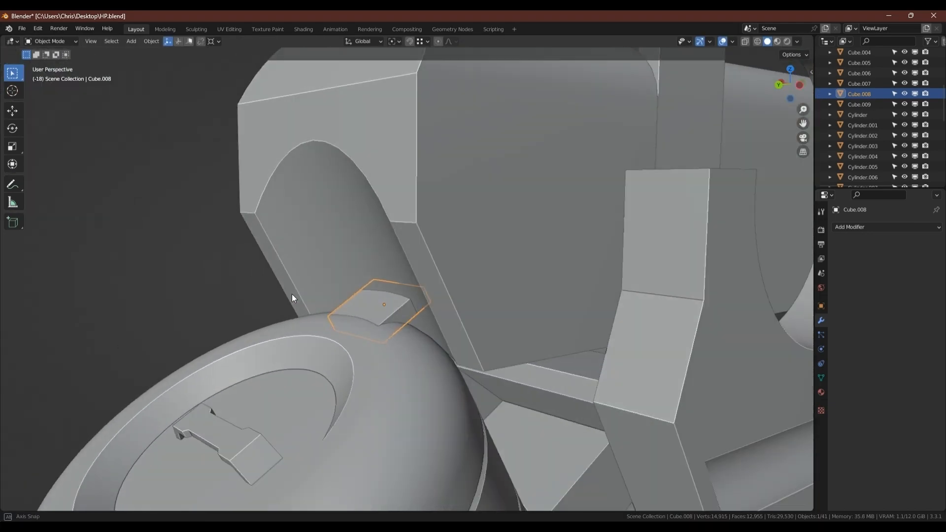
scroll(338, 305, "up", 3)
middle_click_drag(353, 307, 445, 311)
key("Tab")
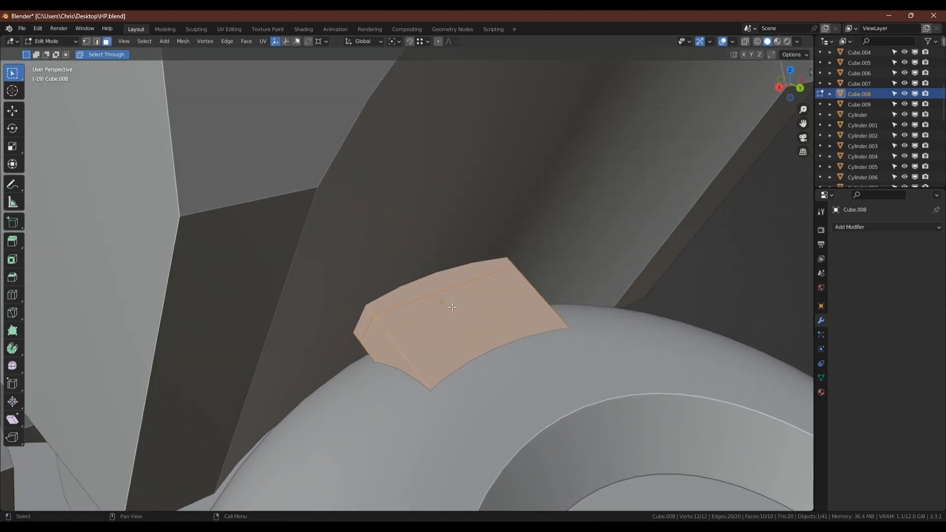
key("Tab")
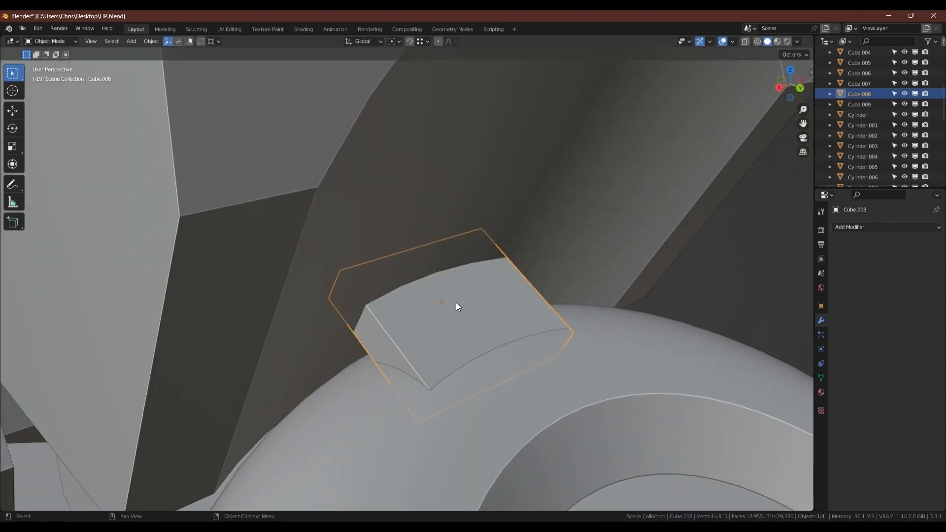
key("g")
key("y")
key("y")
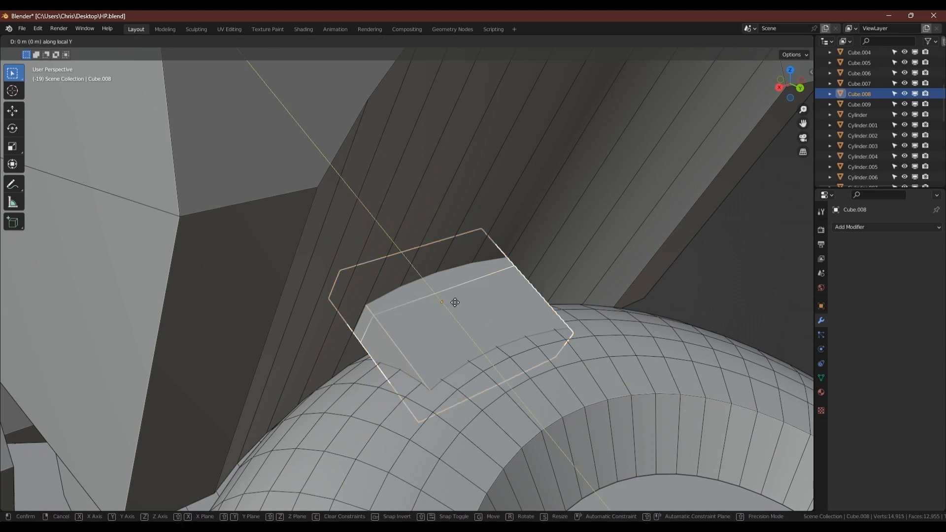
left_click(456, 306)
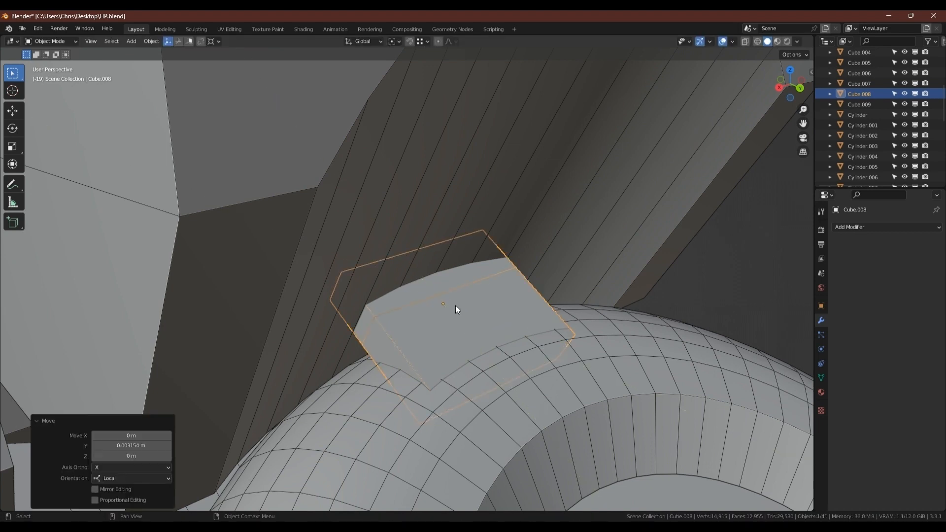
middle_click_drag(448, 313, 415, 296, "shift")
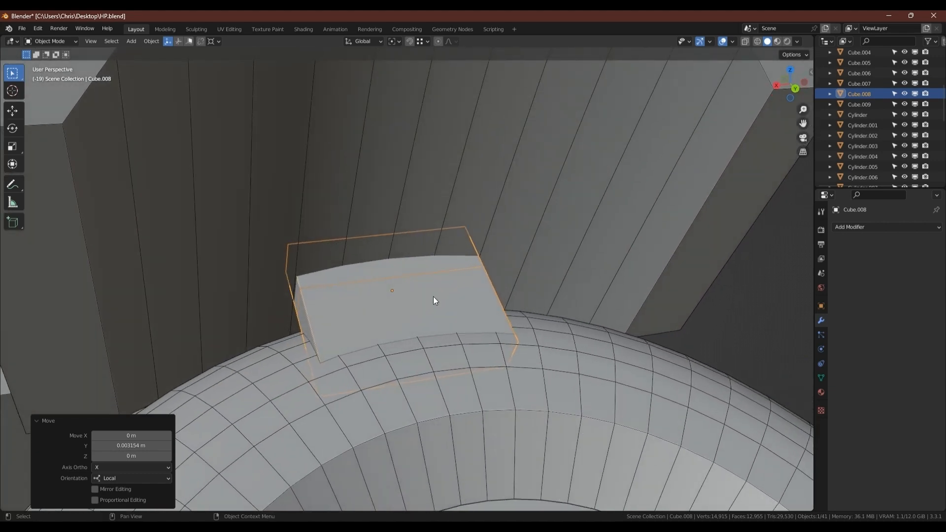
Scale the whole block mesh along the global X axis by a factor of about 0.998.
key("Tab")
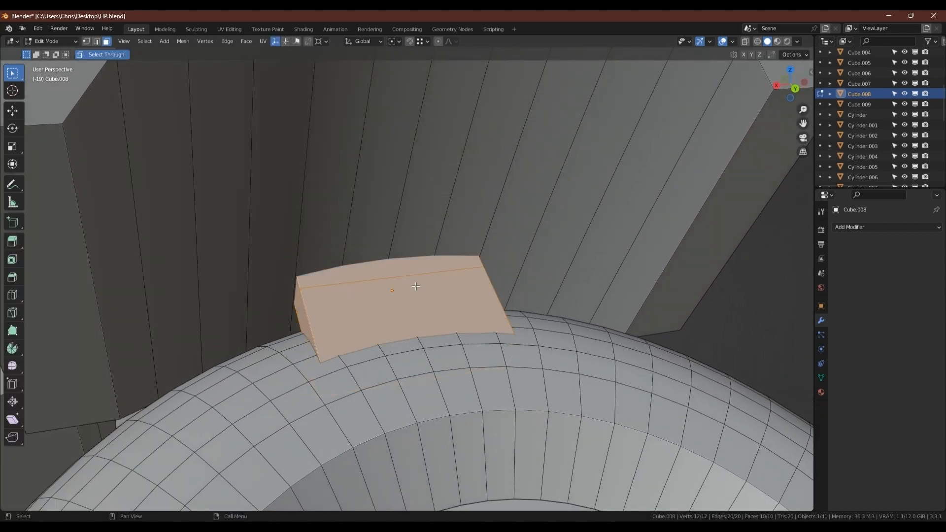
key("s")
key("x")
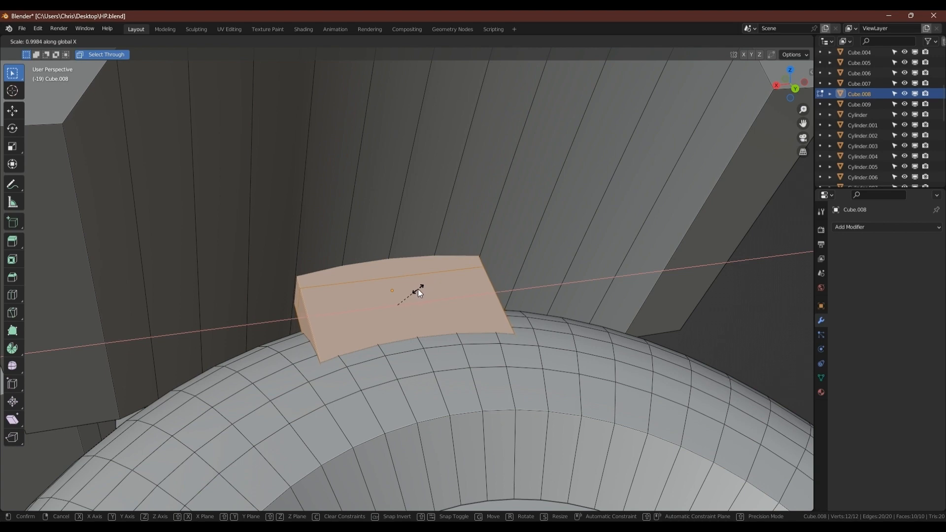
left_click(418, 290)
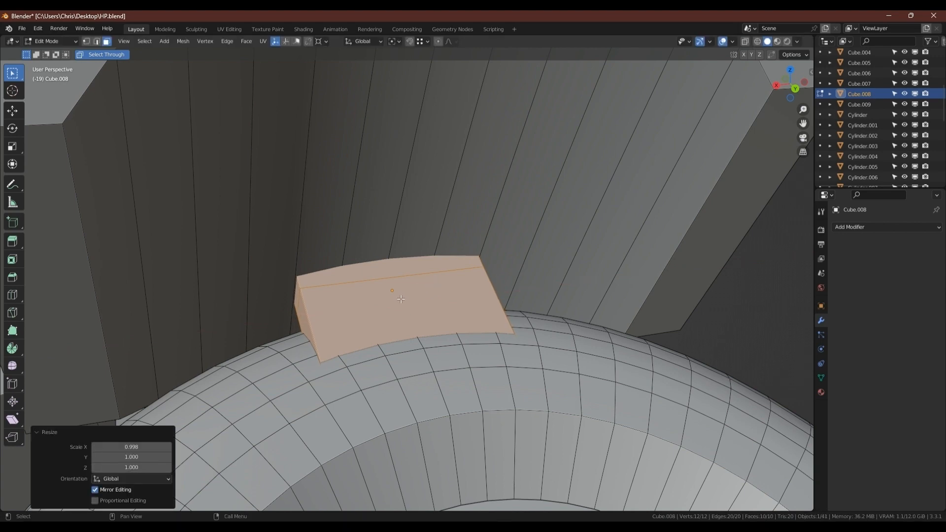
middle_click_drag(400, 299, 338, 329)
scroll(338, 329, "up", 3)
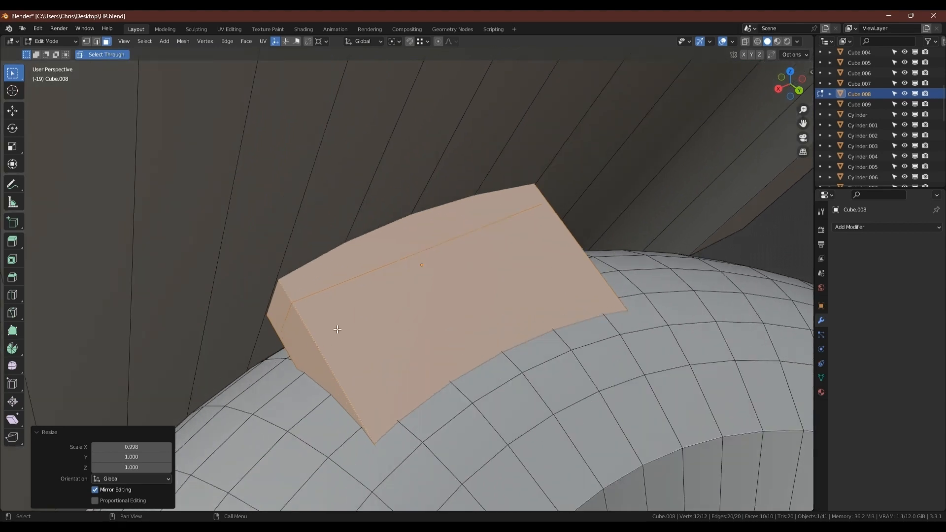
scroll(340, 328, "down", 5)
middle_click_drag(443, 305, 419, 306)
key("Tab")
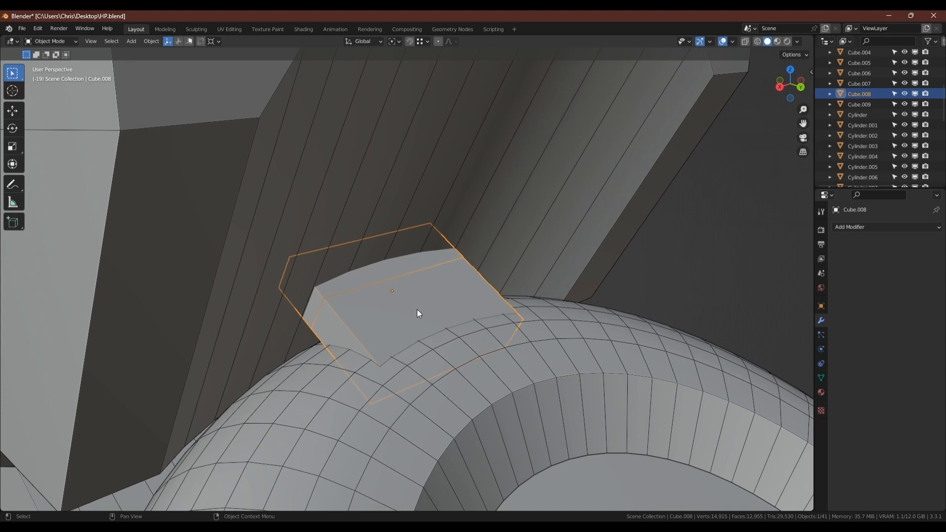
Separate the block's lower part, its end face on the canister rim plus the adjoining side faces, into its own object.
key("Tab")
left_click(412, 368)
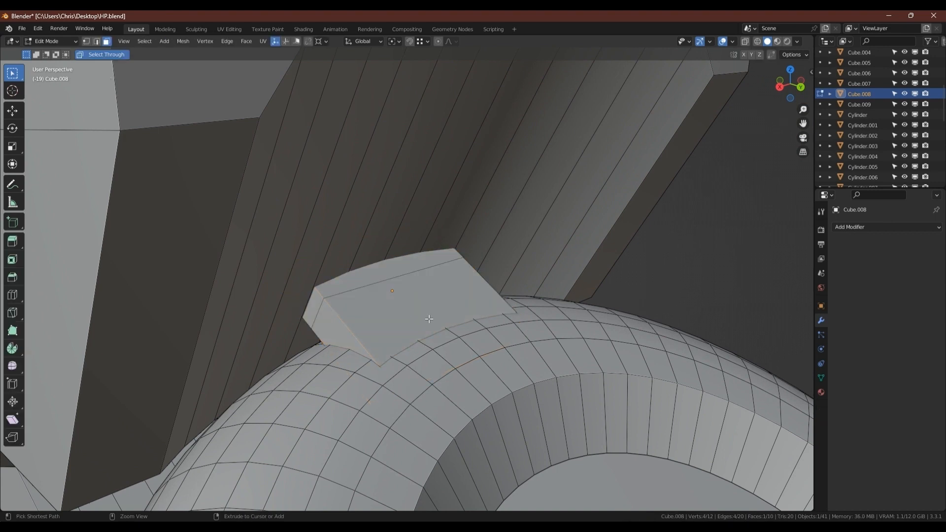
key("ctrl+KP_Add")
key("p")
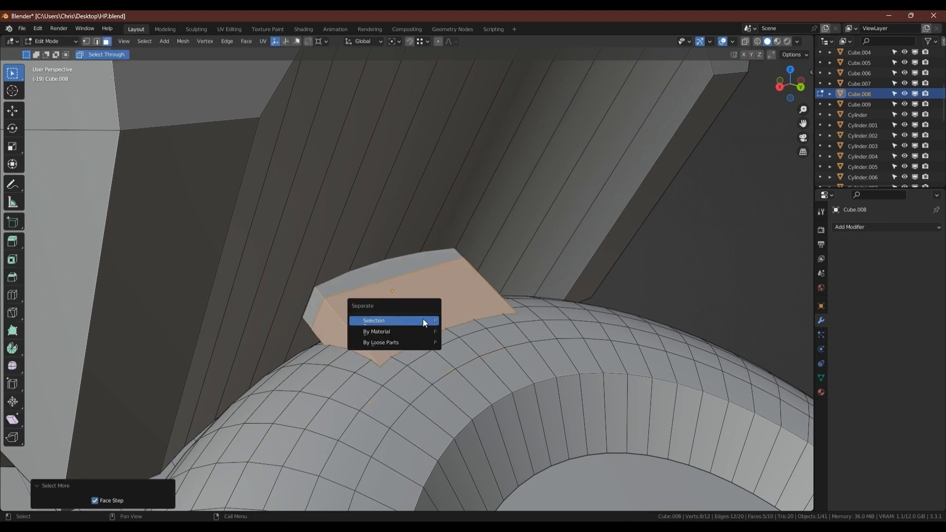
left_click(423, 318)
key("Tab")
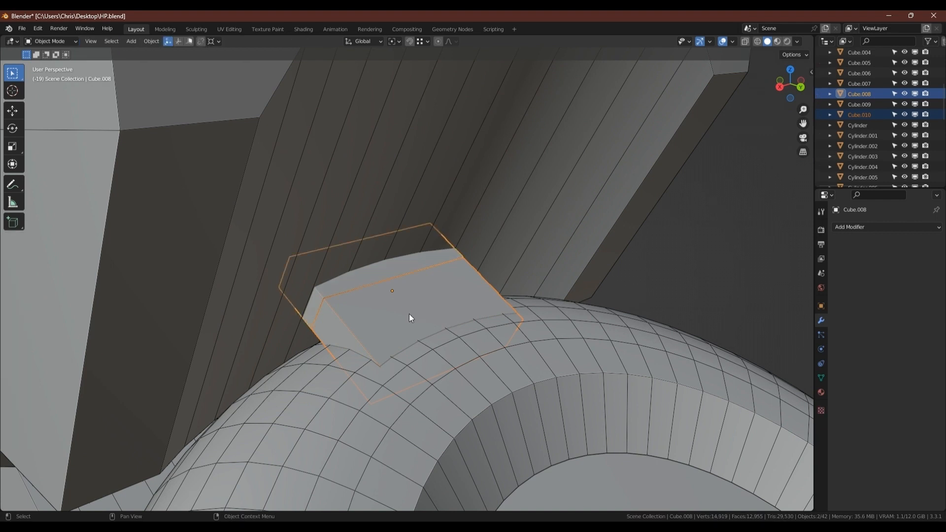
Fill the open boundary loop of the separated lower block piece with a face.
left_click(409, 318)
key("Tab")
key("2")
left_click(361, 289, "alt")
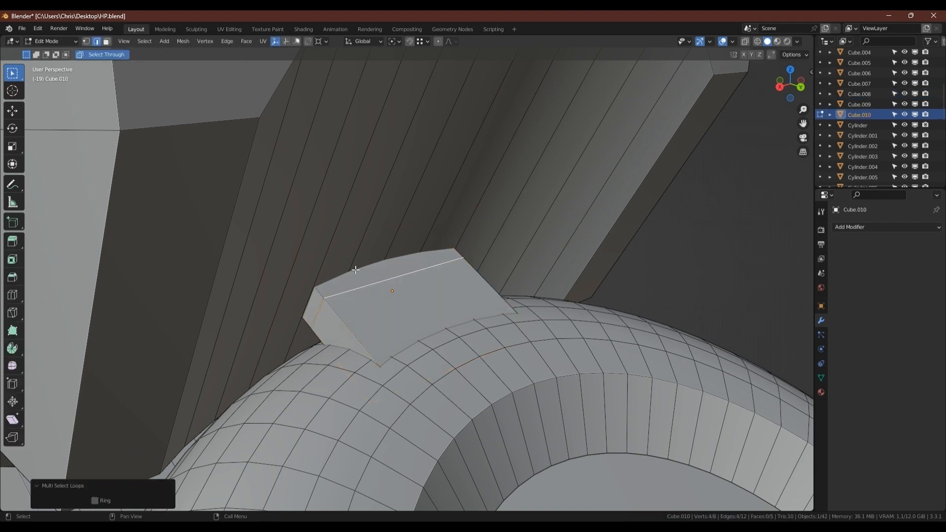
key("f")
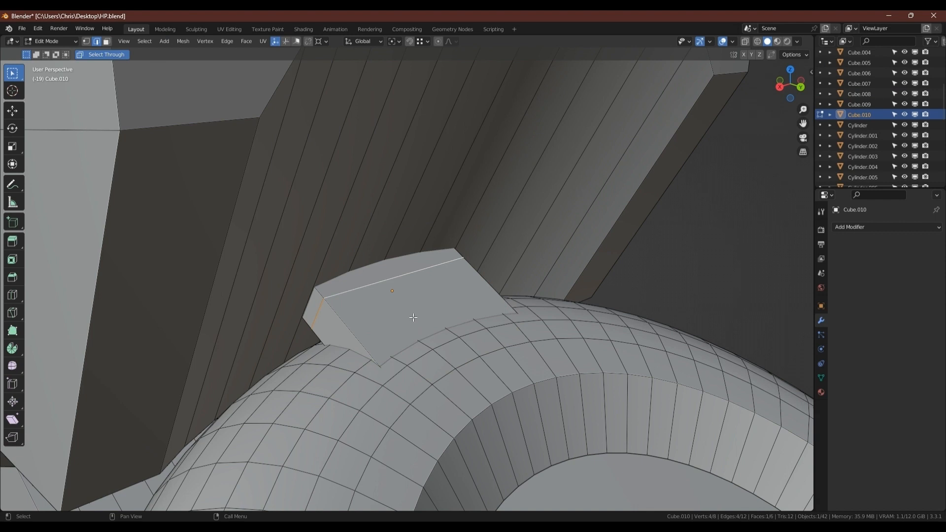
key("Tab")
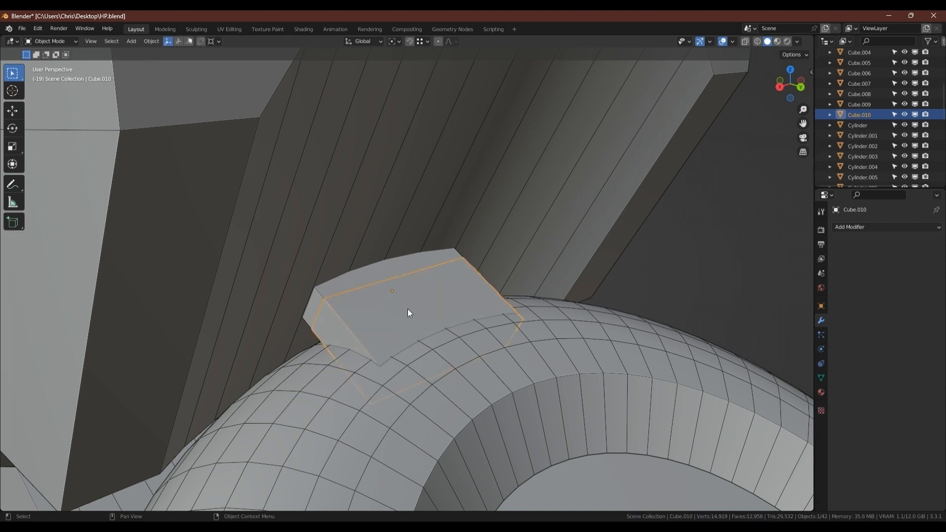
Join the lower block piece to the canister with a Bool Tool Brush Boolean Union.
left_click(466, 367, "shift")
key("shift+ctrl+b")
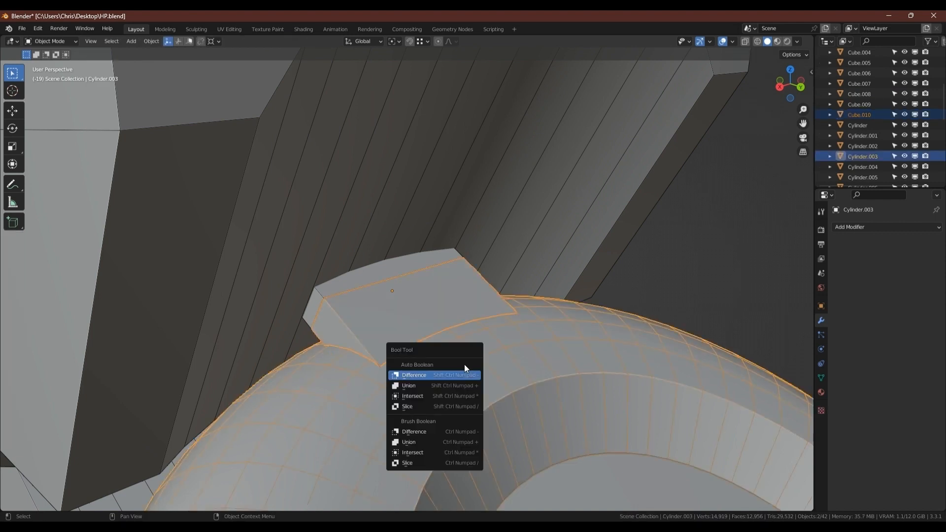
left_click(417, 441)
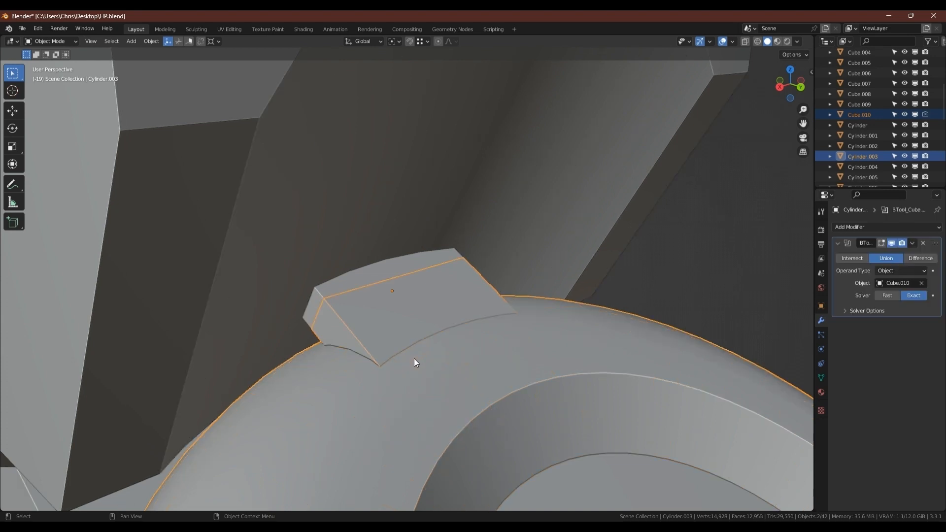
key("KP_Divide")
middle_click_drag(413, 338, 342, 310)
key("KP_Divide")
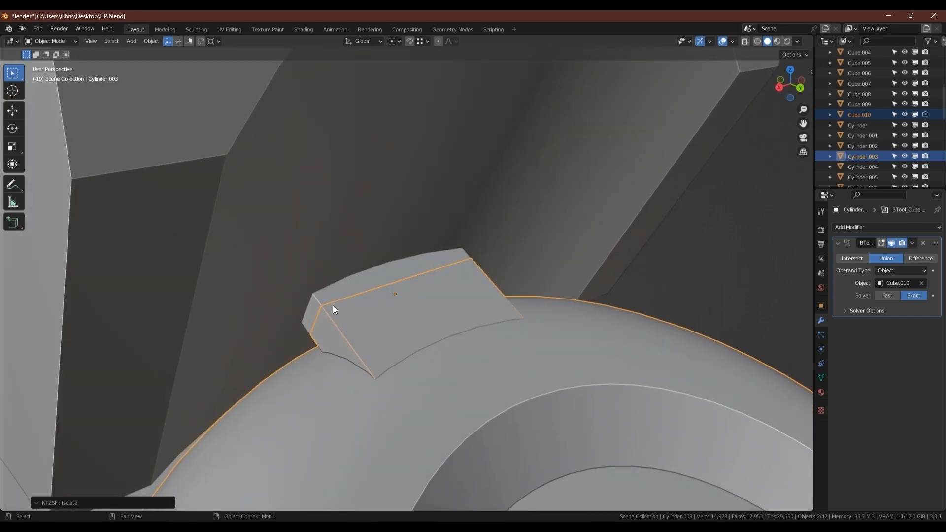
Isolate the canister with the lower block piece and apply all of the canister's Booleans.
left_click(331, 305)
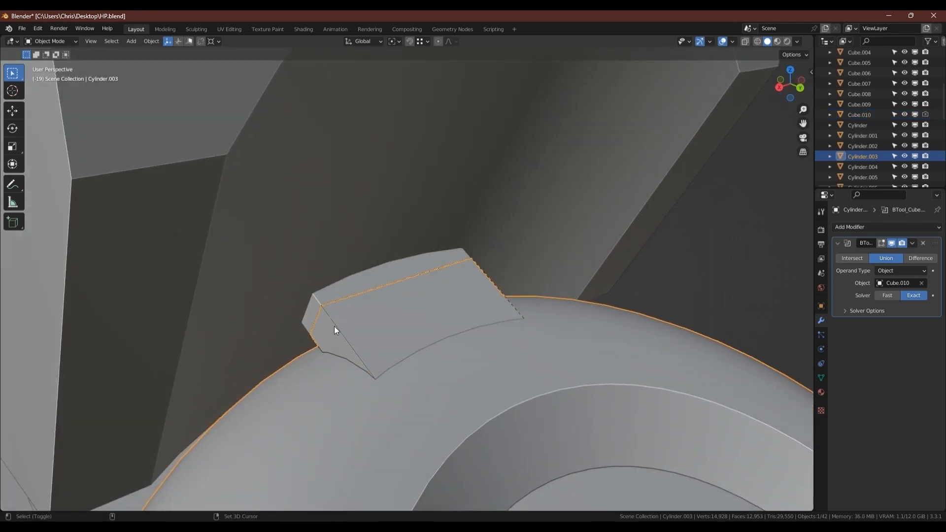
left_click(334, 326, "shift")
key("shift+h")
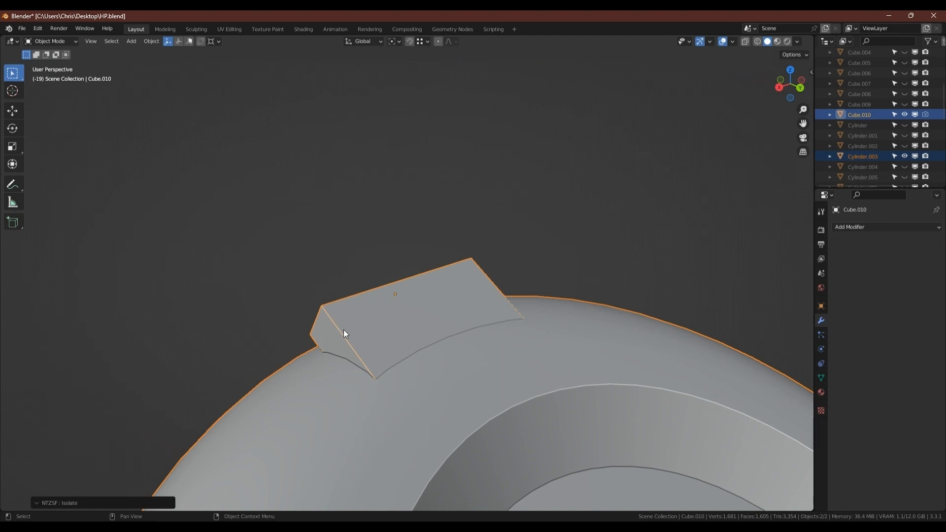
middle_click_drag(342, 332, 381, 339)
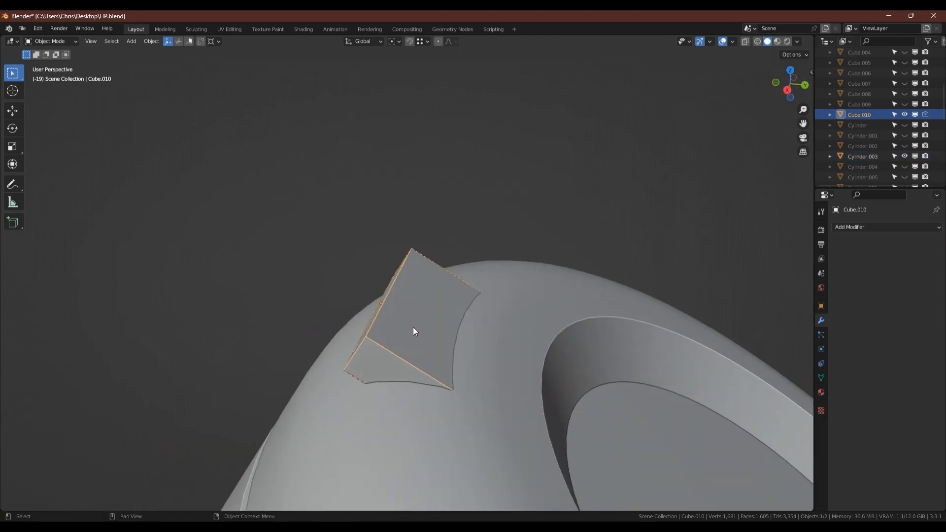
left_click(501, 339, "shift")
key("ctrl+KP_Add")
key("shift+ctrl+b")
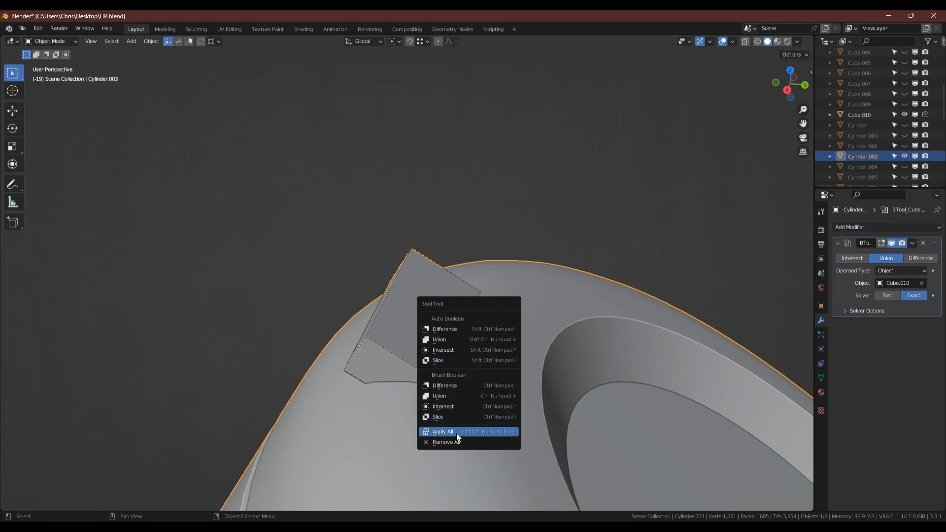
left_click(456, 432)
Examine the merged canister mesh along the seam and corner vertices where the block meets the rounded rim.
middle_click_drag(470, 371, 386, 373)
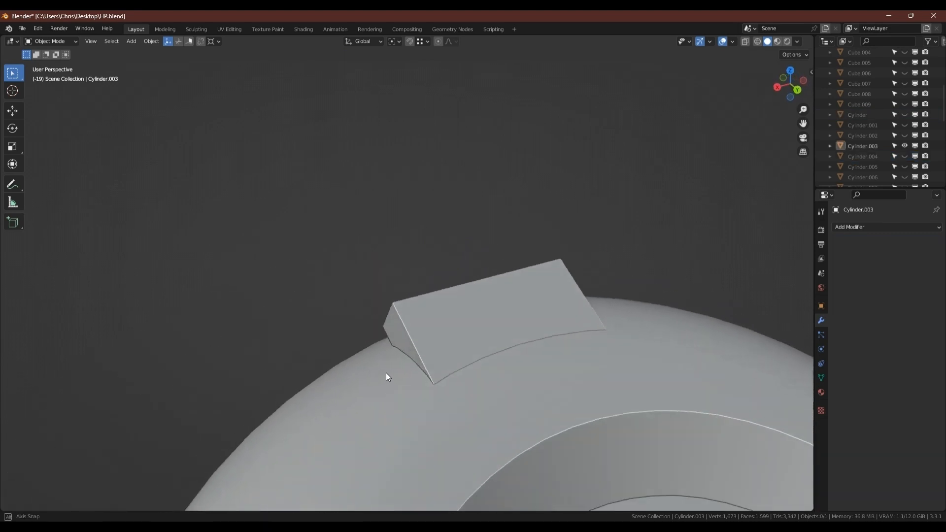
key("Tab")
scroll(460, 375, "up", 4)
middle_click_drag(460, 376, 490, 342)
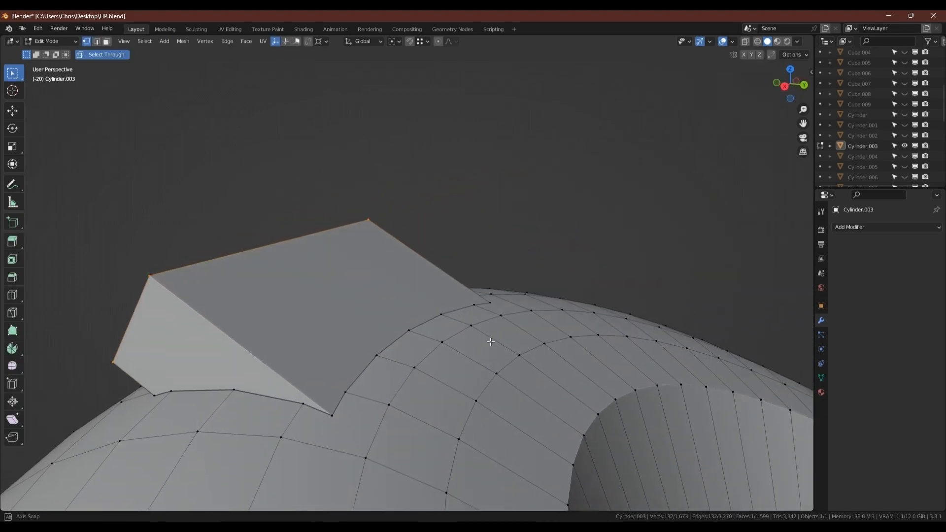
left_click(332, 416)
middle_click_drag(332, 415, 313, 422)
middle_click_drag(458, 365, 488, 359)
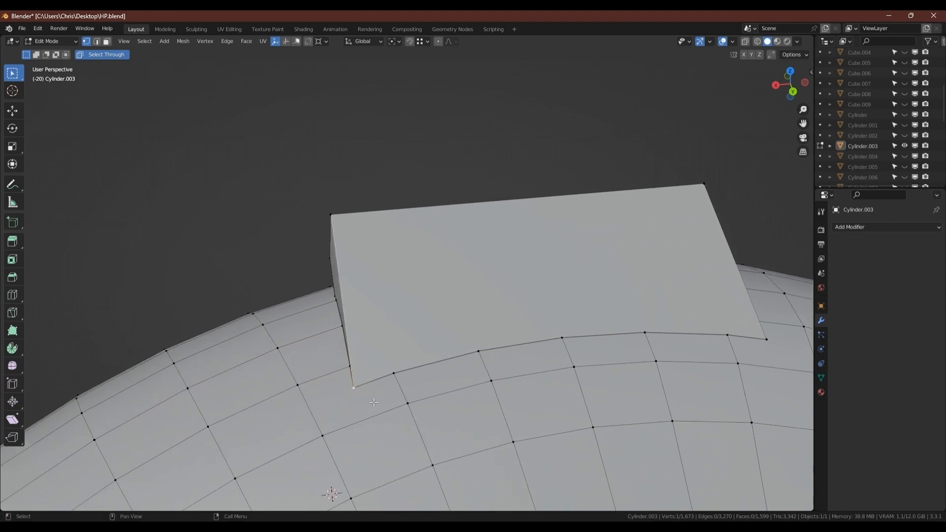
key("Tab")
scroll(374, 403, "down", 2)
middle_click_drag(368, 404, 404, 394)
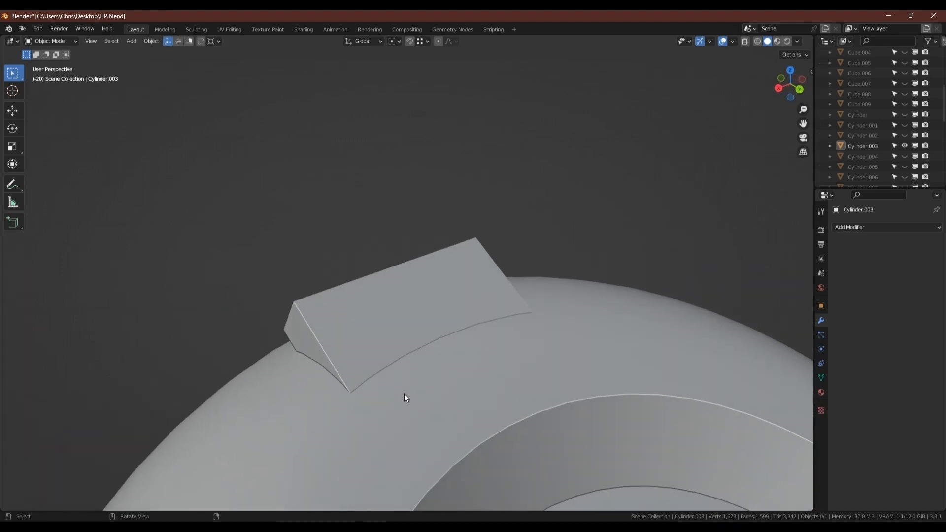
Bring back the hidden parts and fill the open boundary loop of the remaining upper block piece with a face.
key("slash")
scroll(403, 391, "down", 2)
left_click(371, 318)
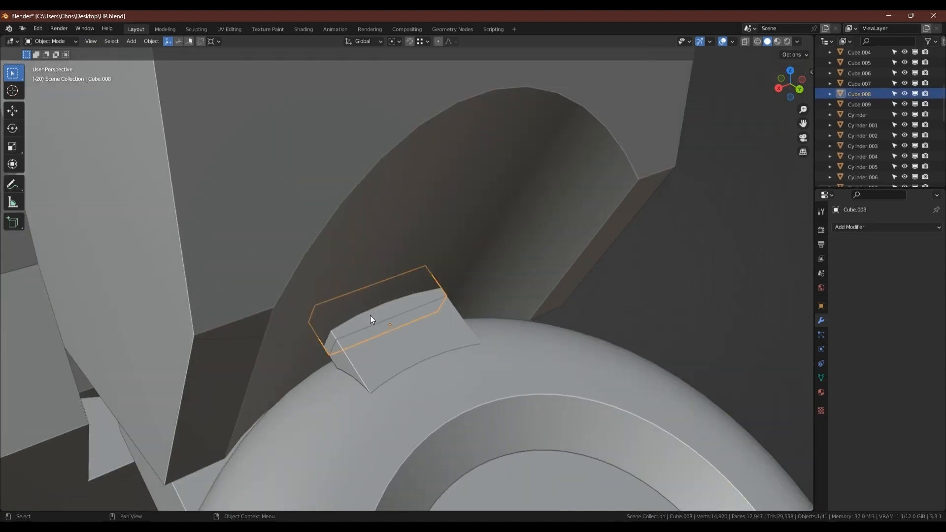
scroll(350, 328, "up", 4)
middle_click_drag(358, 330, 340, 320)
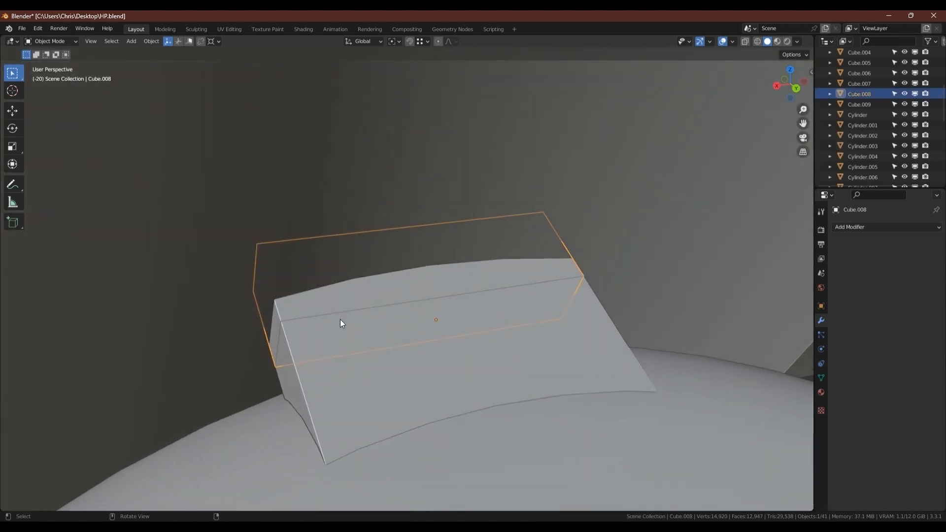
key("Tab")
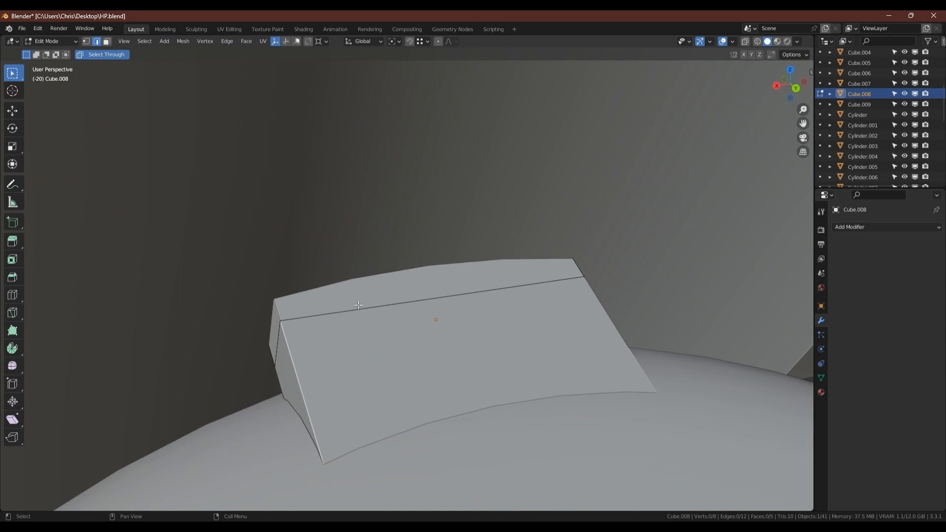
double_click(358, 305)
key("f")
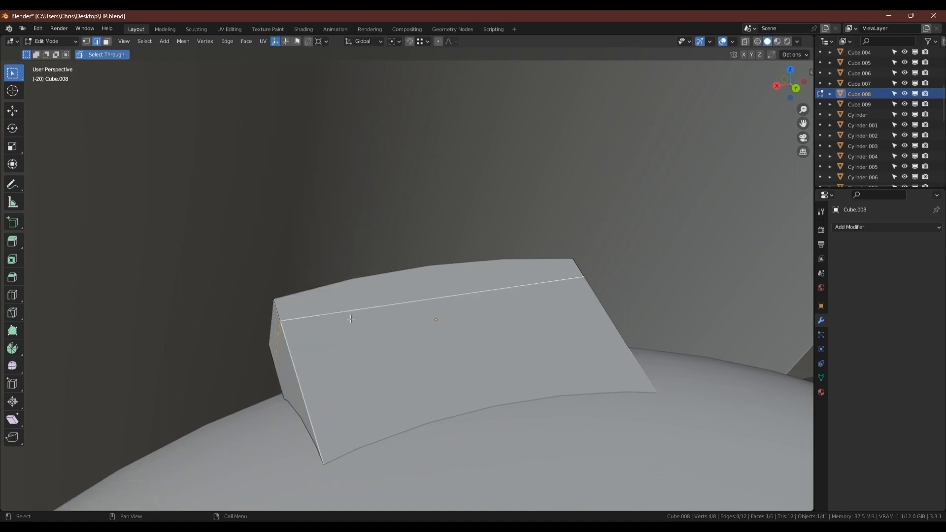
key("Tab")
Duplicate the upper block piece in place, without any offset.
scroll(350, 320, "down", 3)
middle_click_drag(348, 319, 321, 304)
scroll(335, 301, "up", 1)
scroll(320, 305, "up", 2)
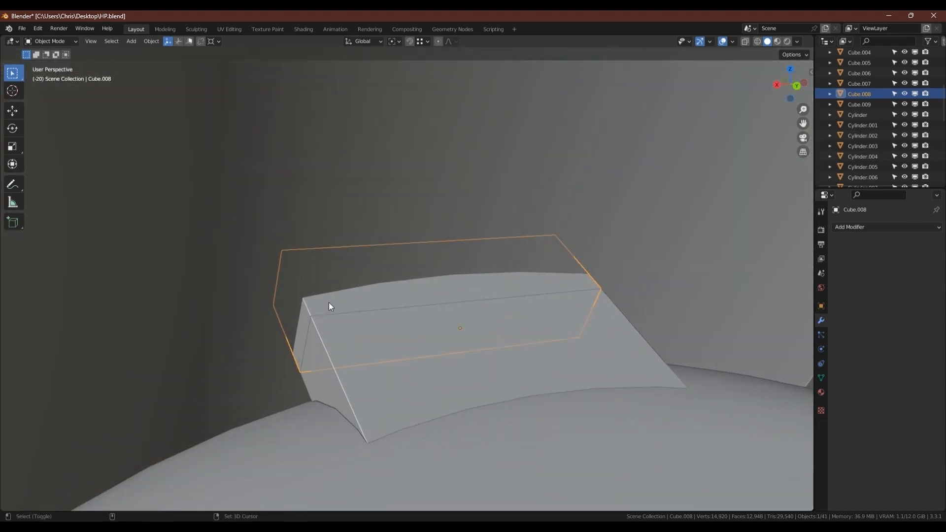
key("shift+d")
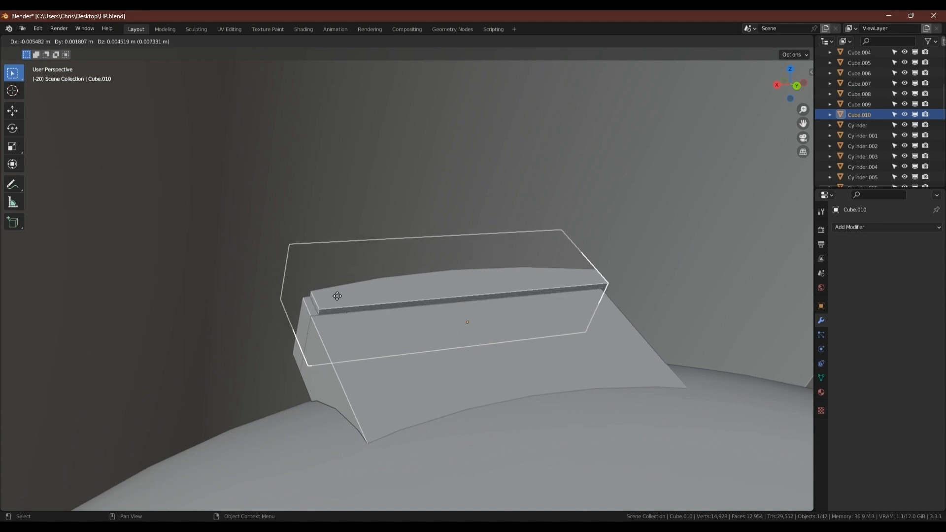
right_click(317, 269)
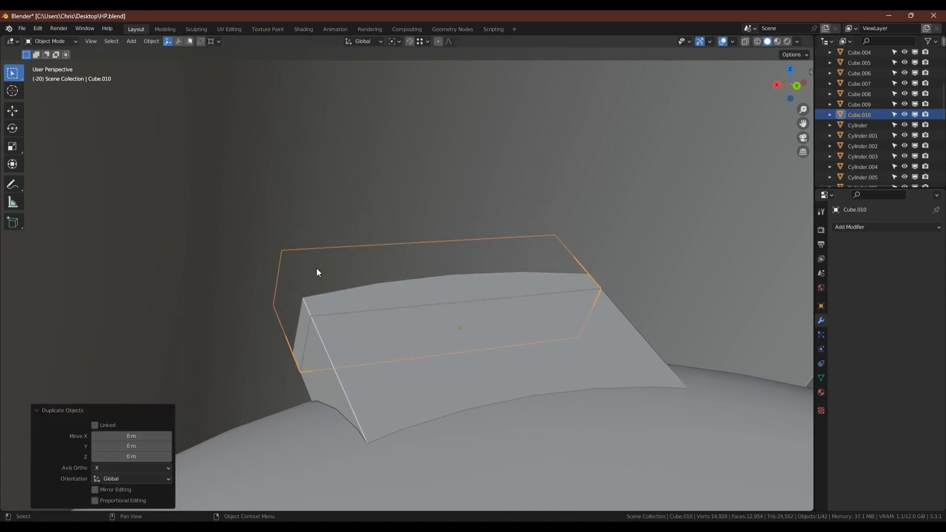
Cut the duplicated block piece out of the housing behind it with a Bool Tool Brush Boolean Difference.
left_click(301, 209, "shift")
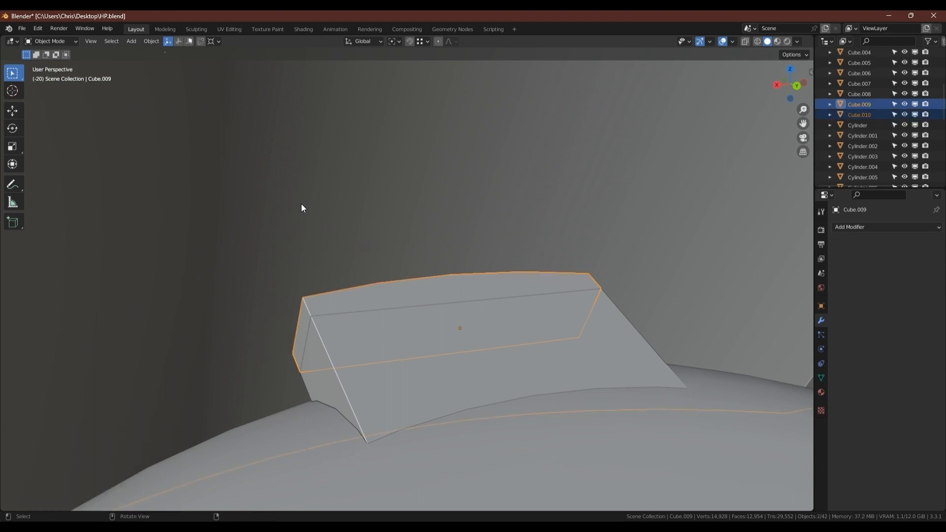
key("ctrl+shift+b")
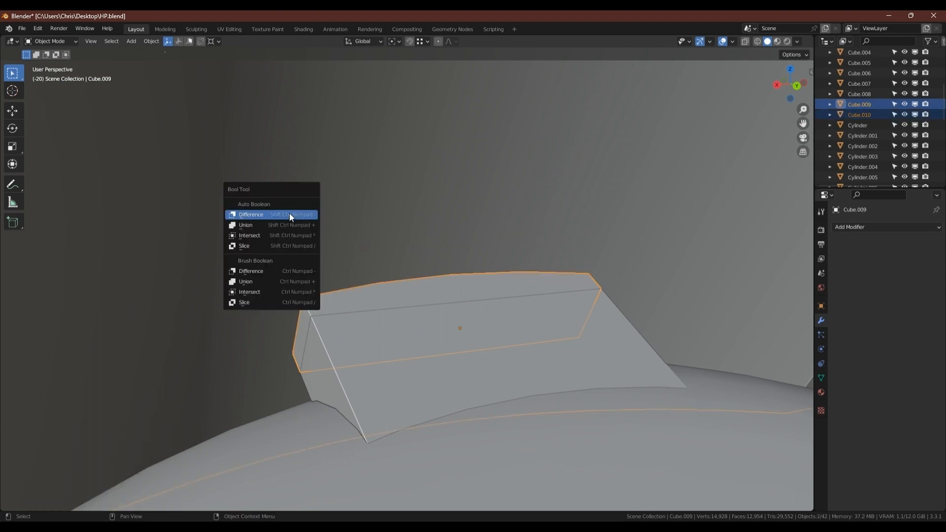
left_click(261, 271)
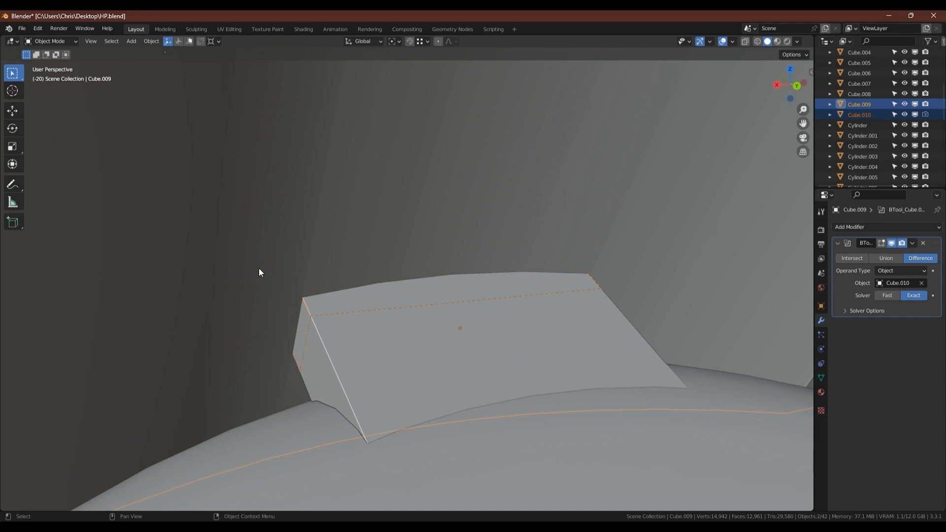
left_click(307, 306)
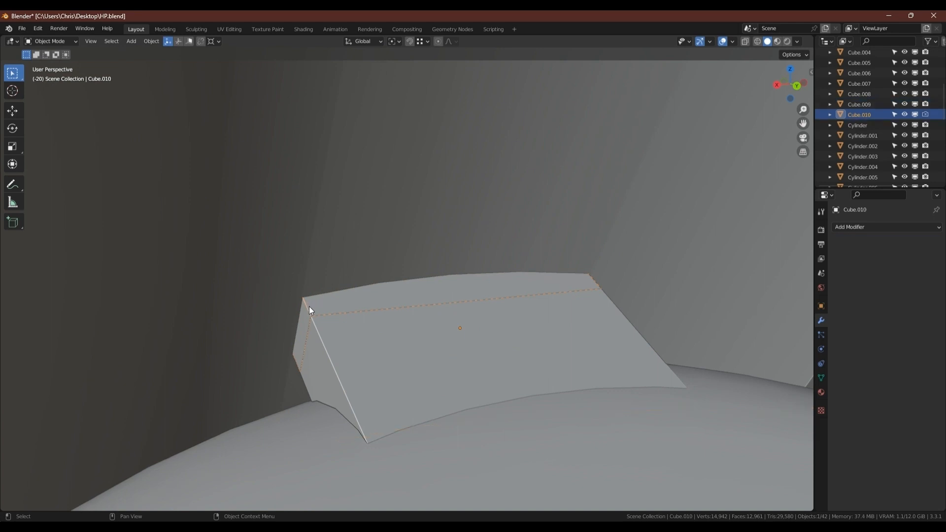
scroll(362, 278, "down", 3)
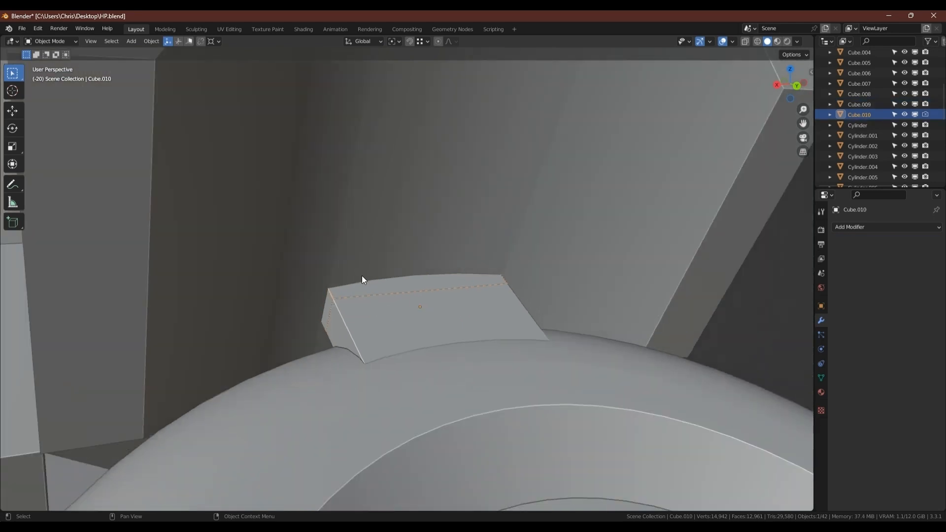
Add a horizontal loop cut around the housing and slide it level with the block cutout behind the canister rim.
left_click(350, 246)
key("Tab")
key("ctrl+r")
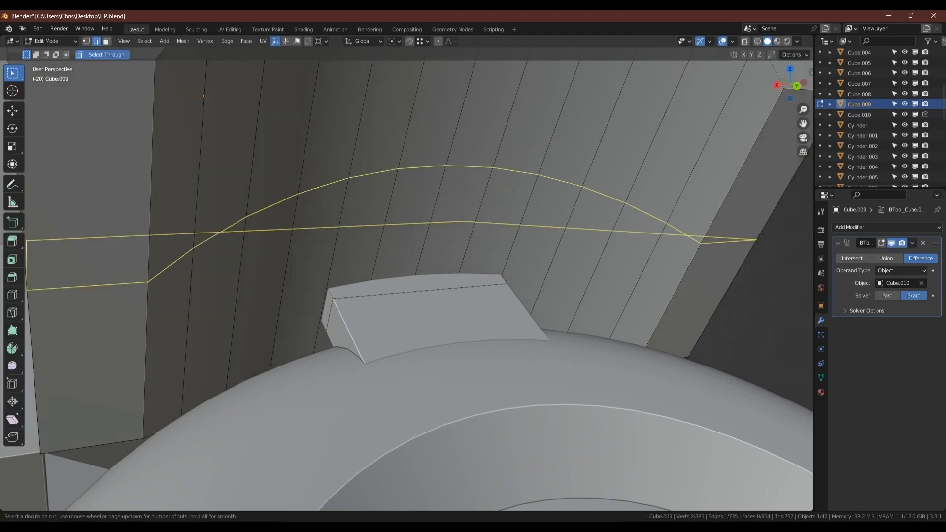
left_click(368, 280)
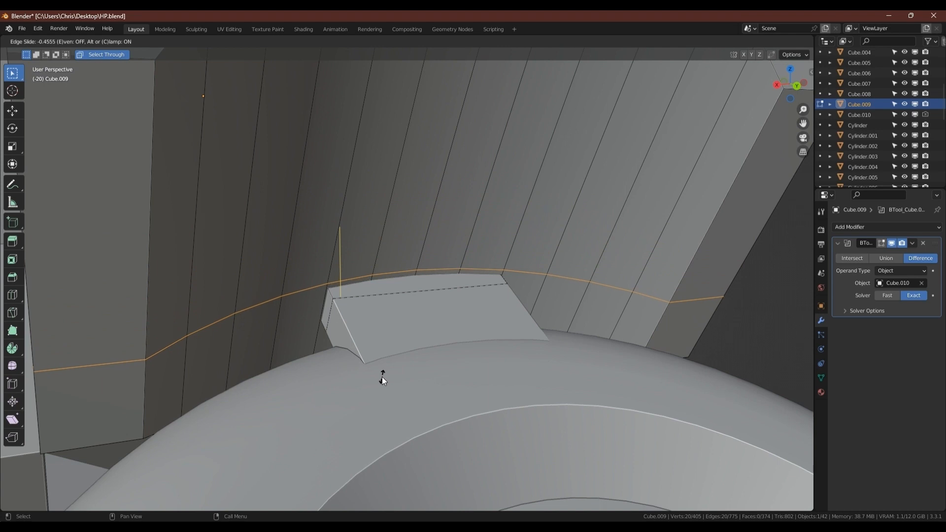
key("e")
key("f")
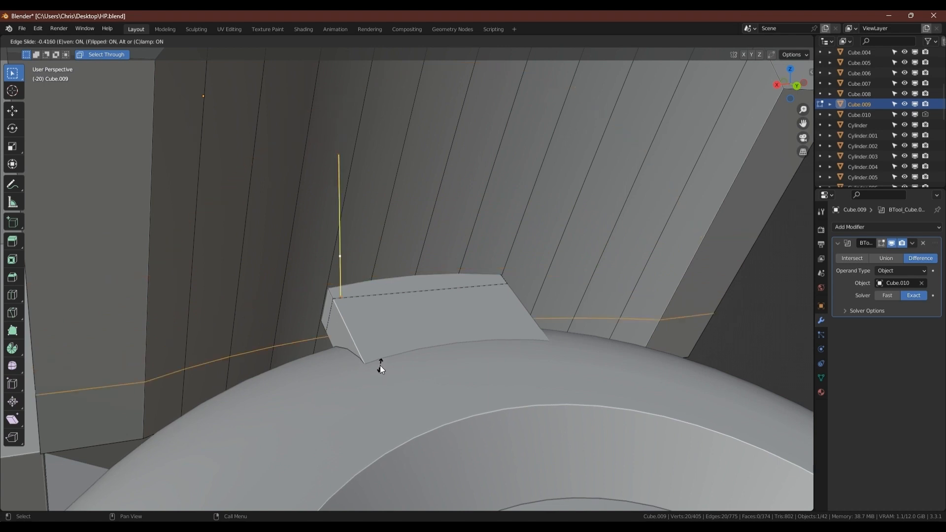
left_click(366, 264)
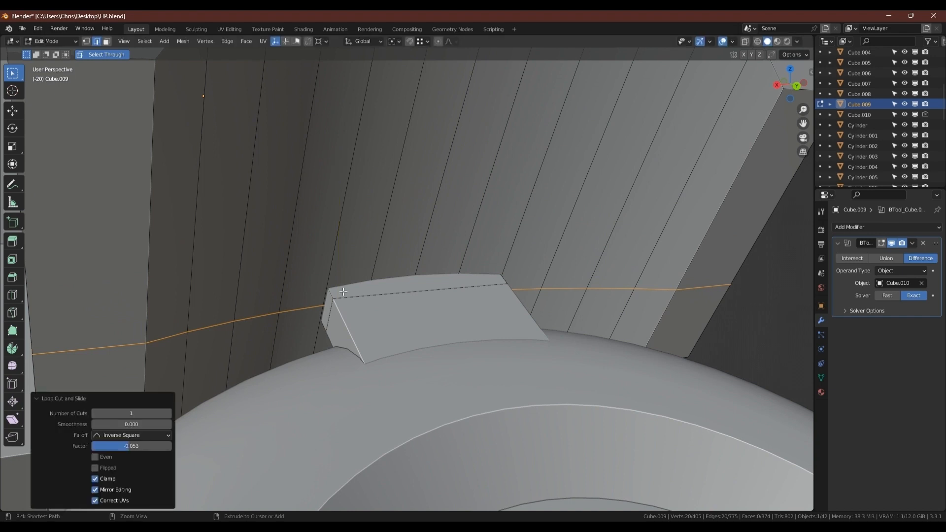
Bevel the new housing edge loop about 0.04 m wide into two loops running above and below the block cutout.
key("ctrl+b")
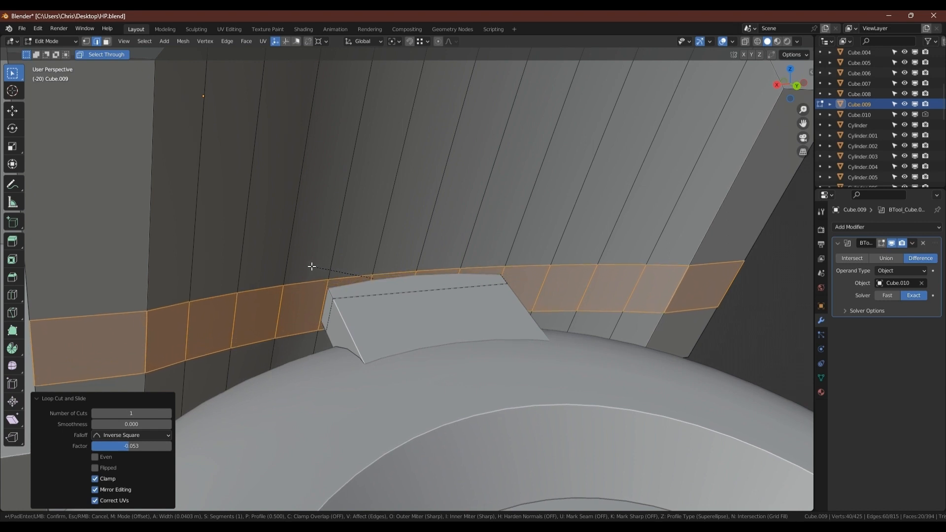
left_click(311, 267)
key("Tab")
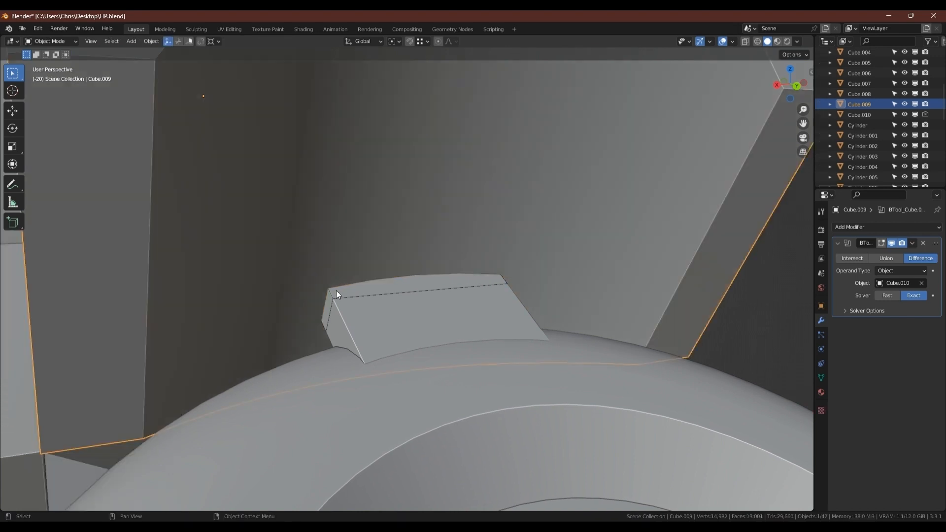
Examine the block cutter's upper corner against the surrounding housing edges, with and without the wireframe overlay.
scroll(335, 294, "up", 3)
middle_click_drag(335, 294, 333, 281)
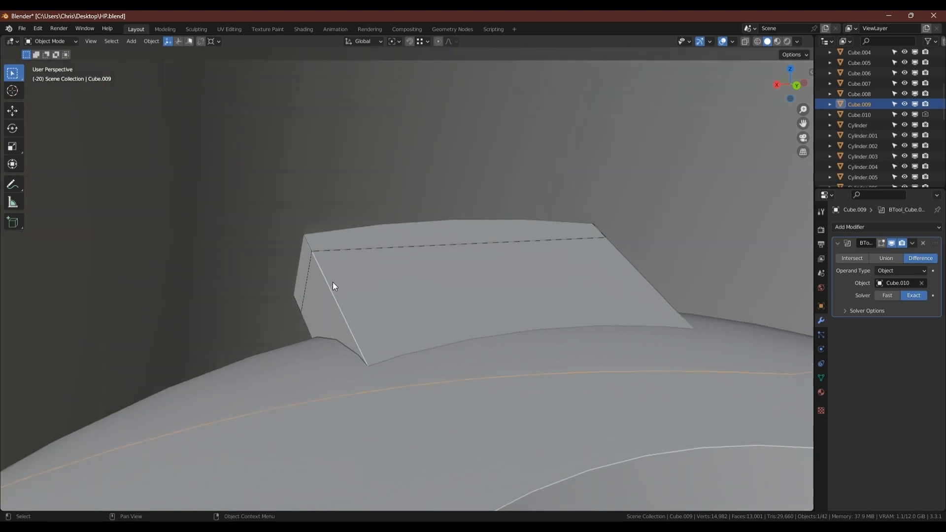
left_click(309, 245)
scroll(309, 288, "down", 3)
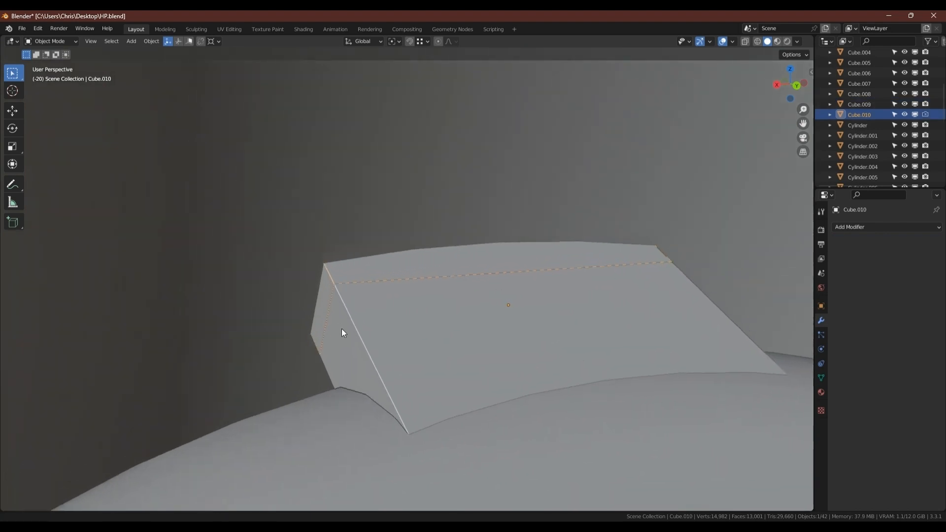
scroll(345, 313, "down", 2)
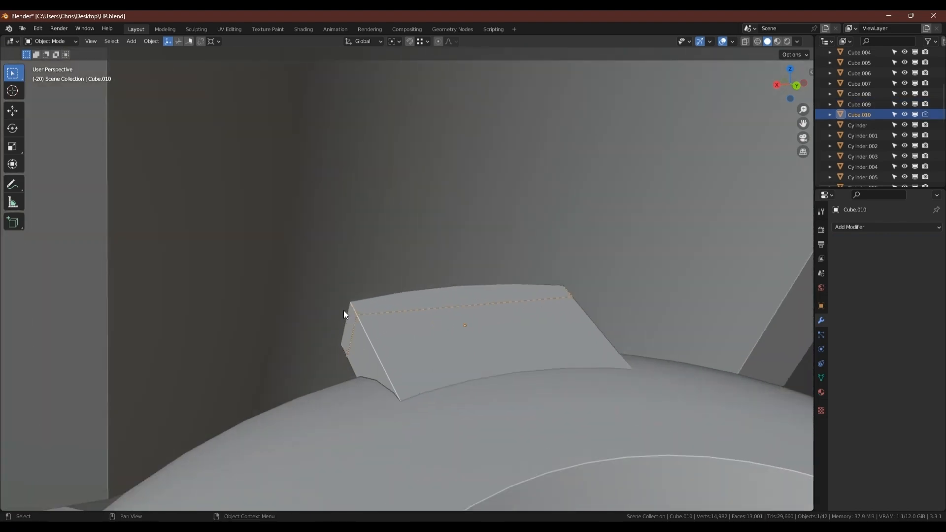
scroll(343, 308, "up", 5)
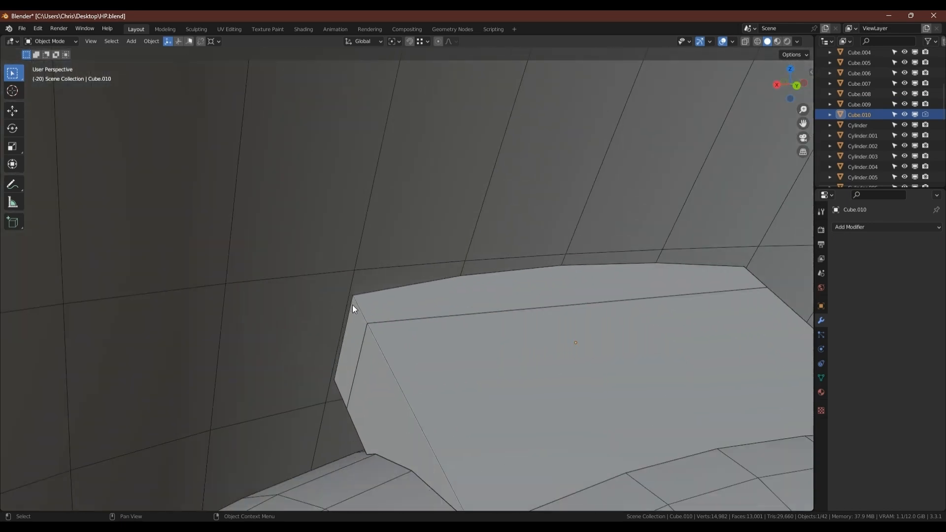
key("shift+z")
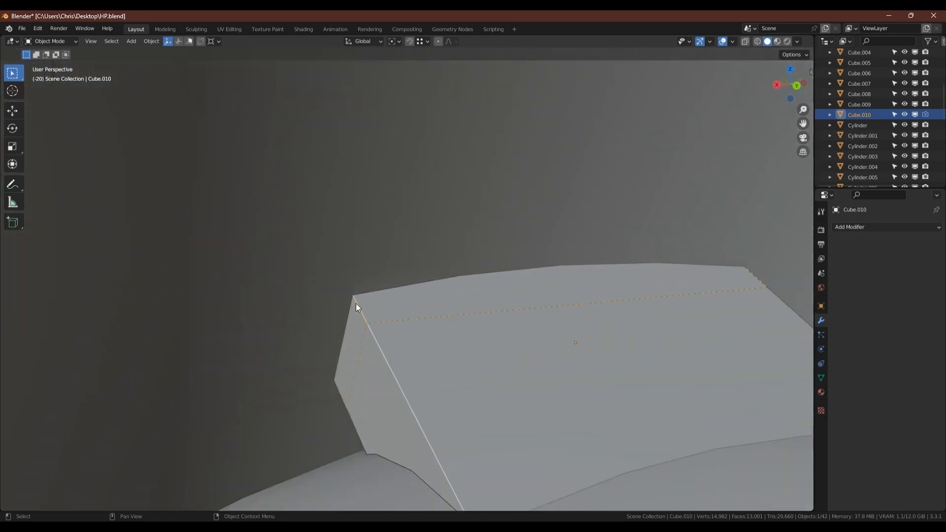
Try to apply the housing's Boolean Difference with the block cutter at its original size.
left_click(331, 233)
key("ctrl+shift+b")
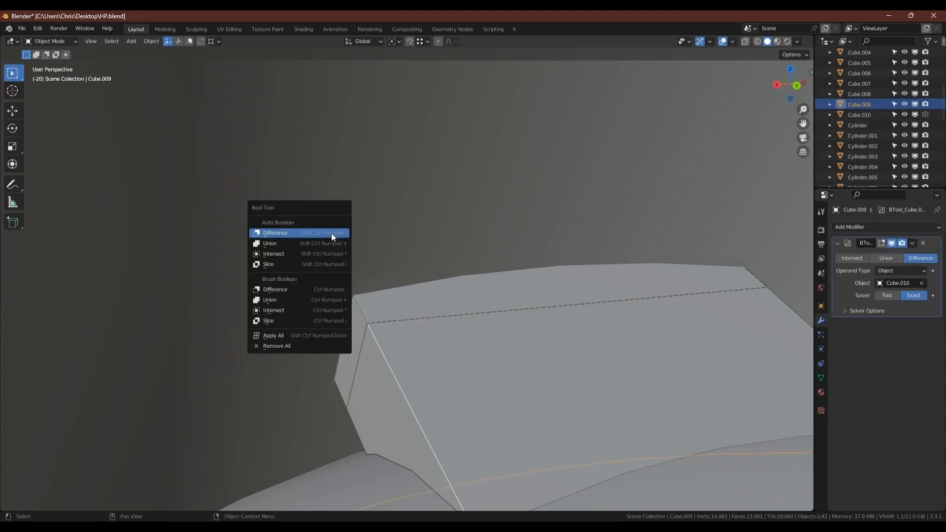
left_click(272, 335)
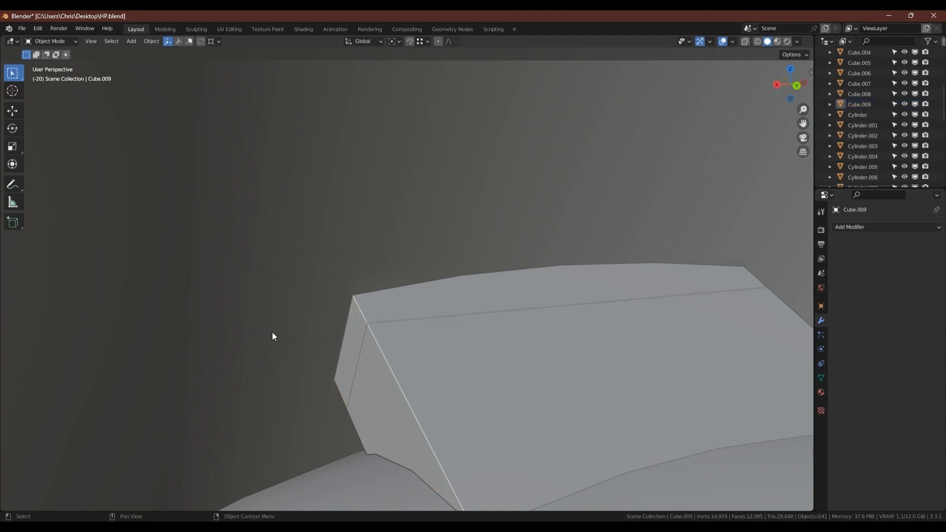
left_click(400, 312)
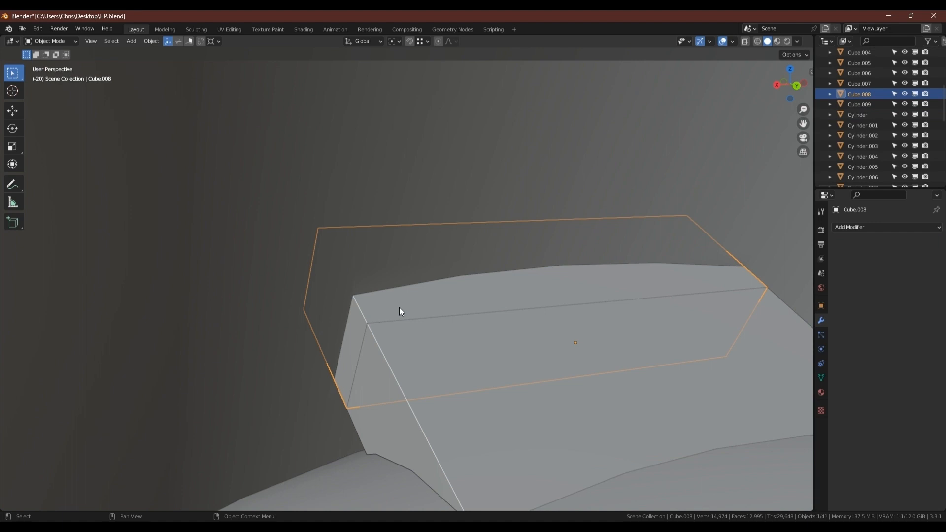
key("ctrl+z")
key("ctrl+z")
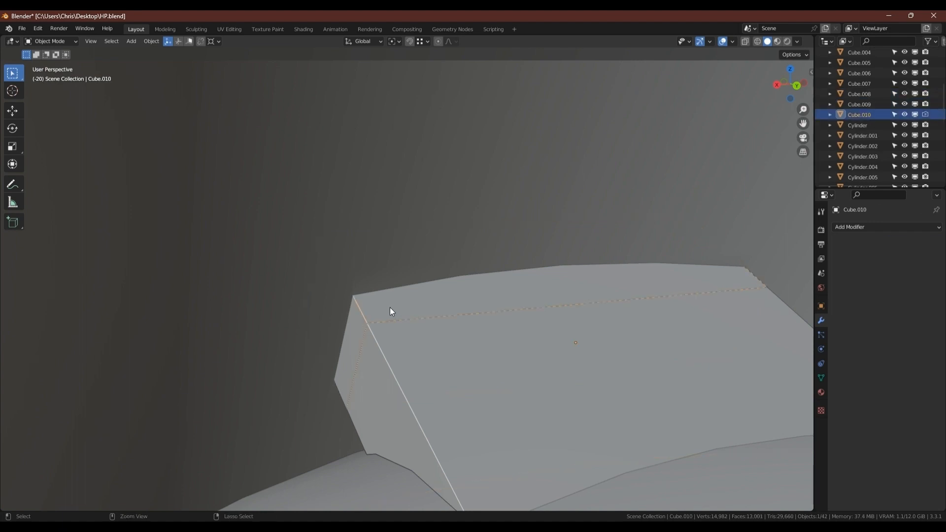
Fatten the whole block cutter mesh outward by about 0.001 m to create a small clearance around the block.
key("Tab")
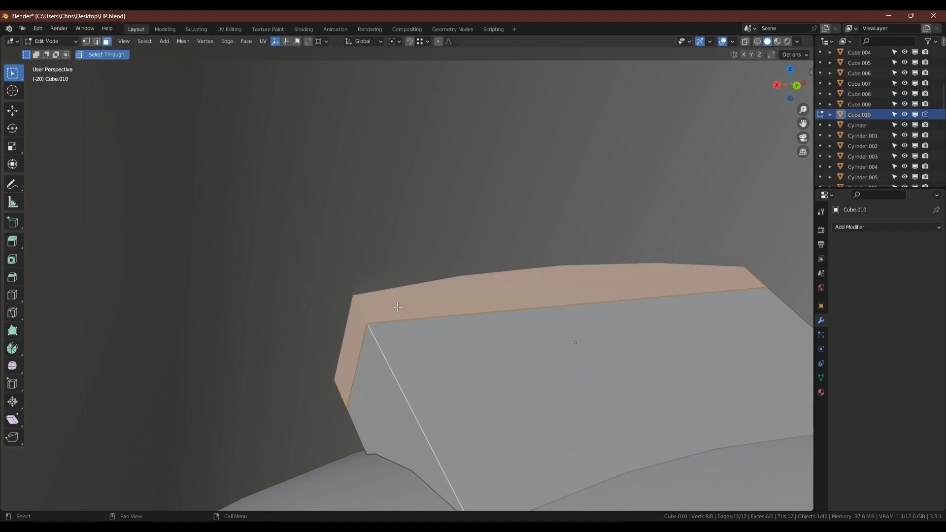
key("alt+s")
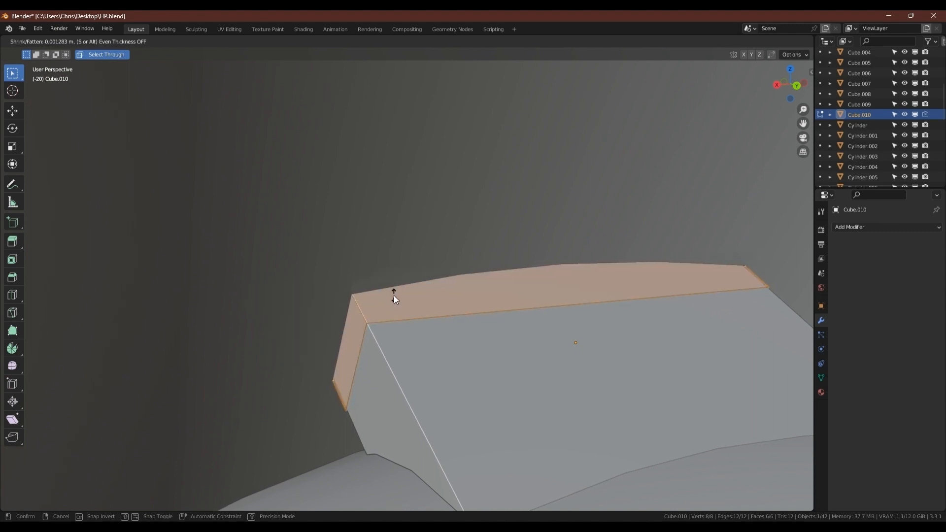
left_click(394, 293)
key("Tab")
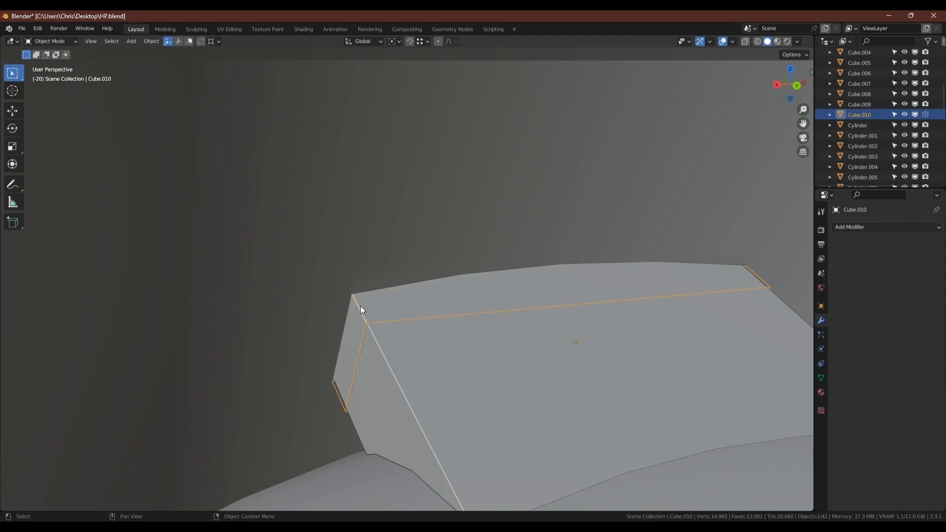
middle_click_drag(360, 305, 344, 241)
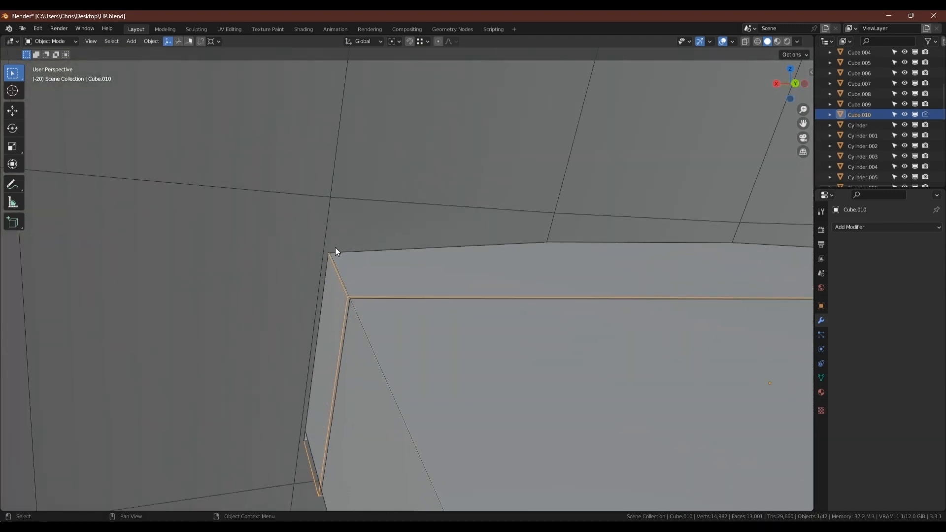
Apply all Bool Tool operations on the housing to make the enlarged block cutout permanent.
left_click(369, 207)
key("ctrl+shift+b")
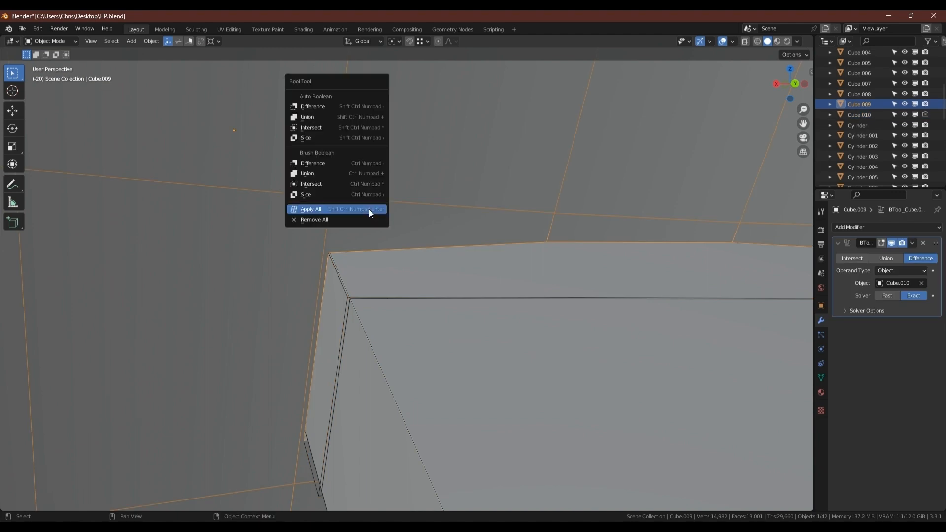
left_click(370, 210)
Connect the cutout's upper and lower corner vertices on one side to the adjacent vertices of the housing's edge loops.
key("Tab")
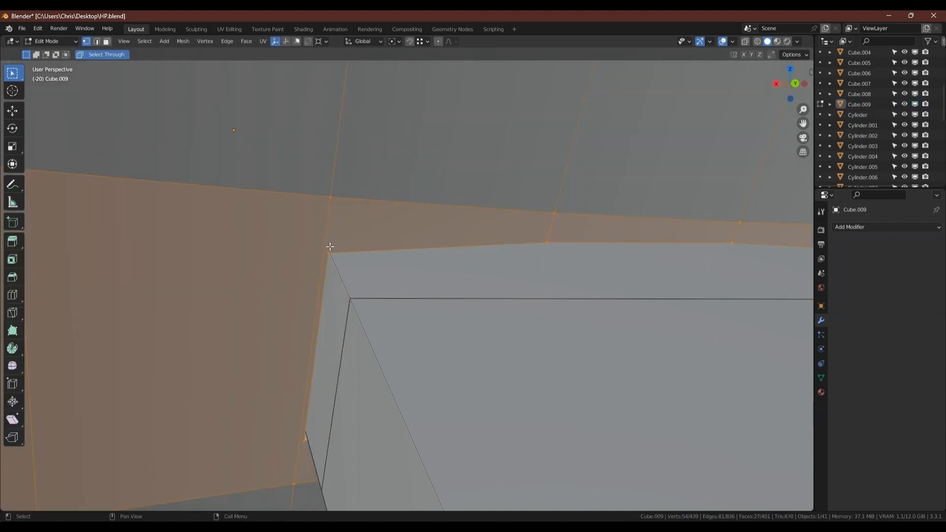
left_click(333, 252)
left_click(337, 195, "shift")
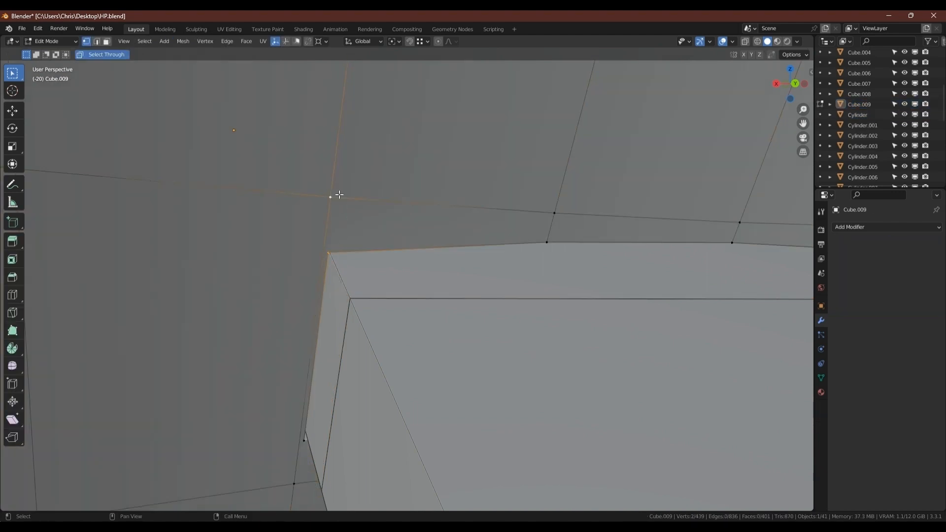
key("j")
left_click(304, 440)
left_click(294, 484, "shift")
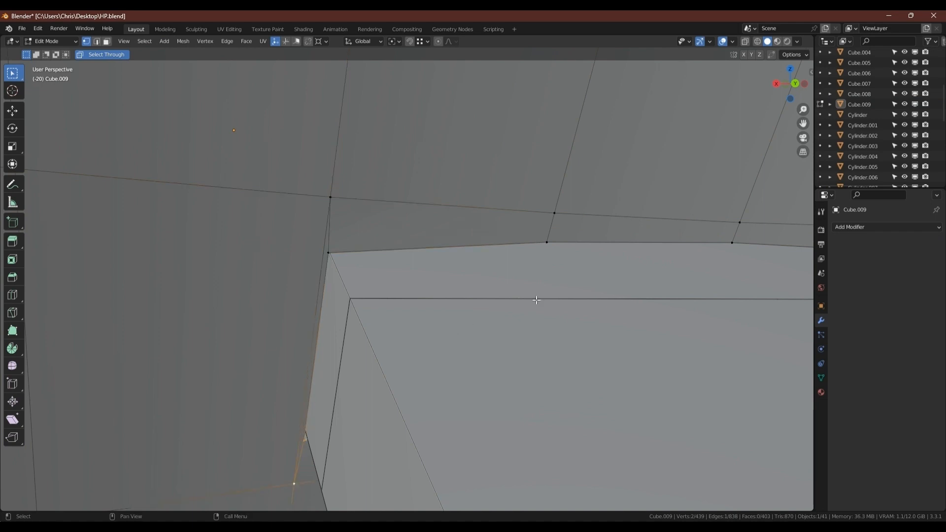
mouse_move(536, 300)
middle_mouse_down()
mouse_move(545, 302)
mouse_move(333, 264)
middle_mouse_up()
key("Tab")
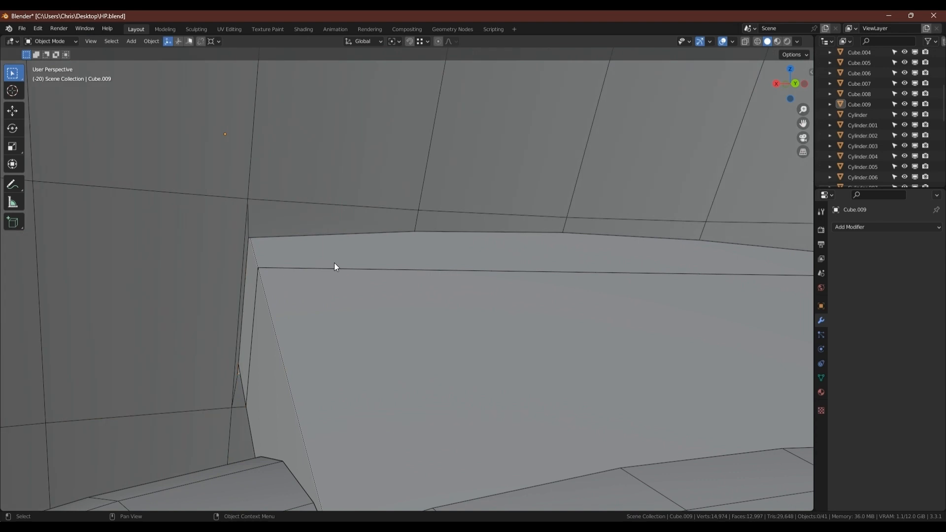
Mirror the housing across X with bisect on X and apply the Mirror modifier.
middle_click_drag(321, 292, 458, 284)
left_click(655, 202)
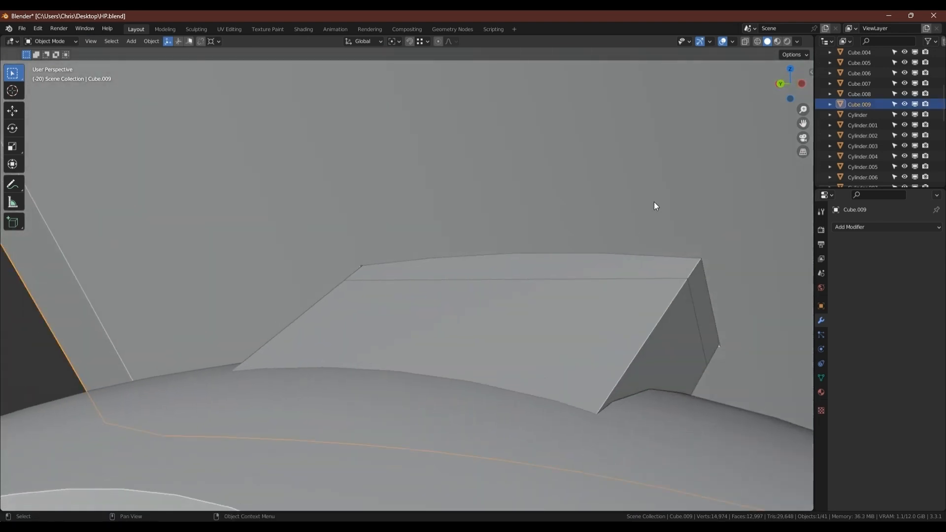
key("q")
left_click(650, 203)
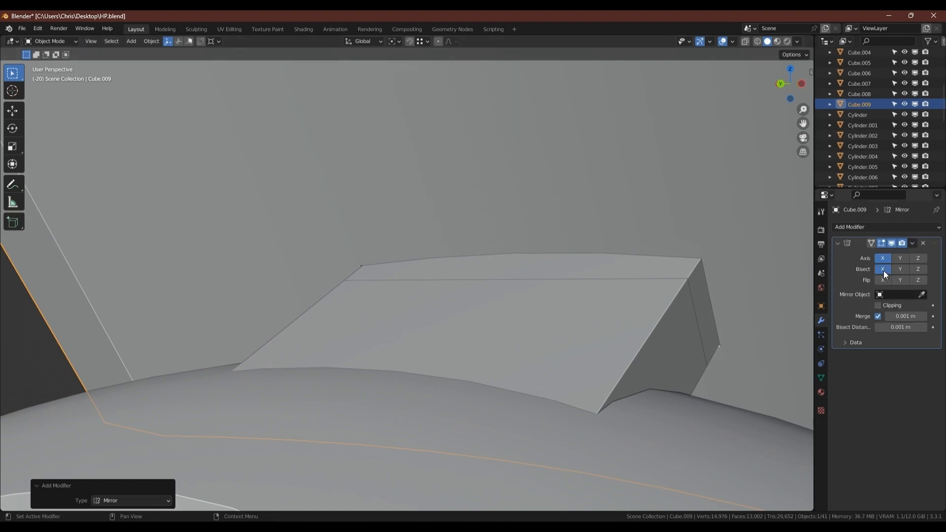
key("ctrl+a")
key("Tab")
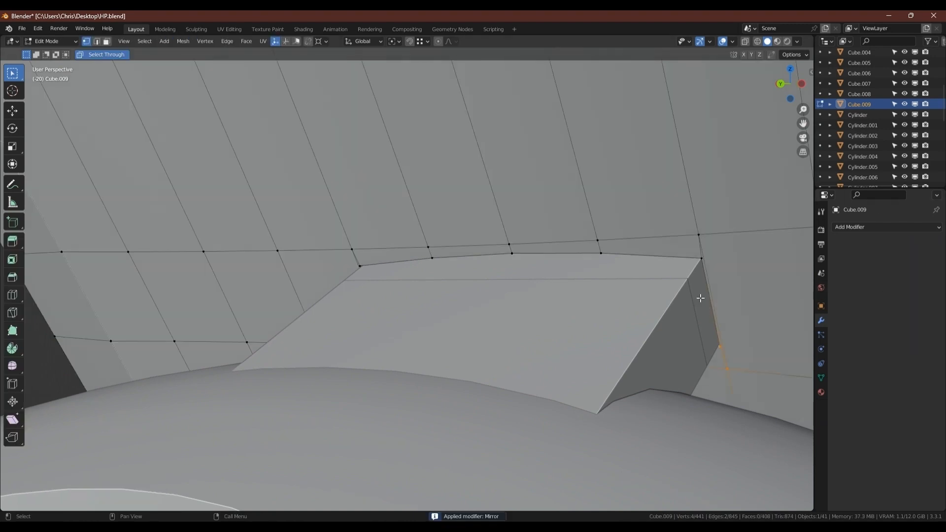
key("Tab")
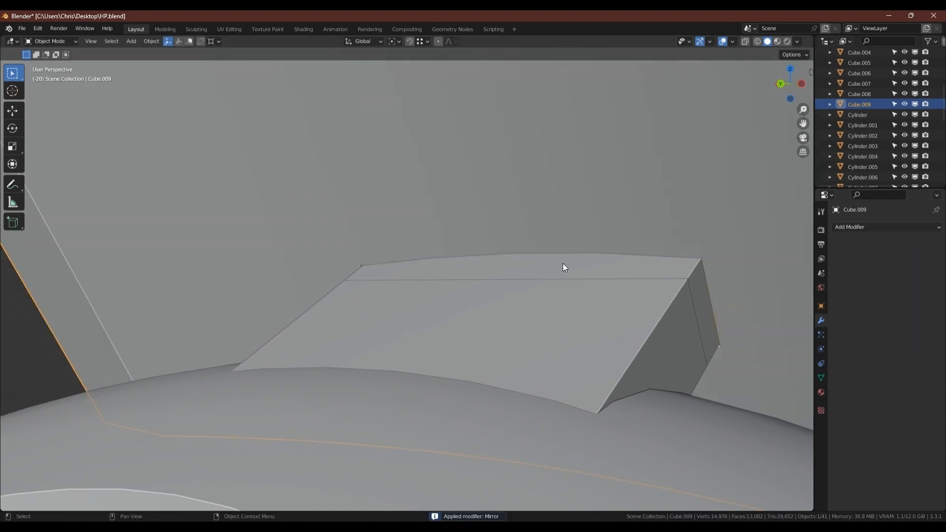
Isolate the housing and connect opposite vertices on the recess's lower and upper rims with edges through both halves of the recess.
key("shift+h")
key("Tab")
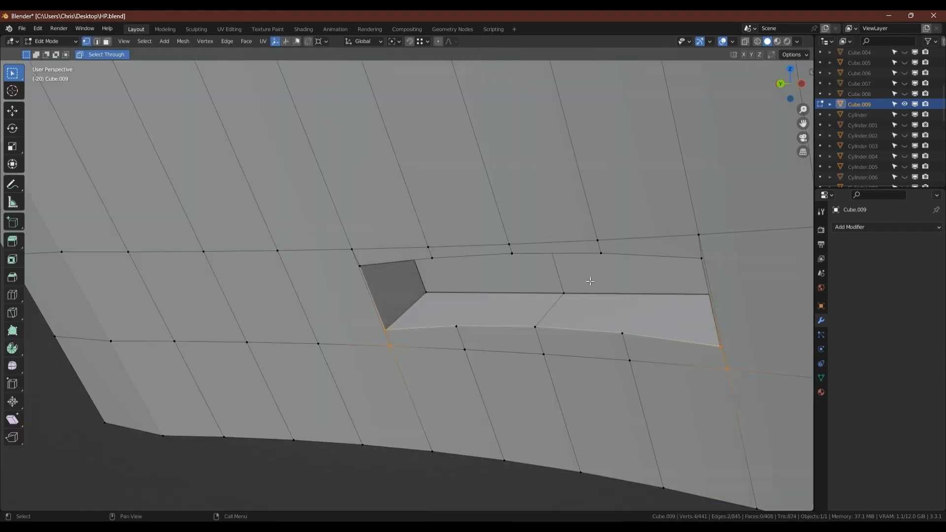
middle_click_drag(589, 280, 460, 311)
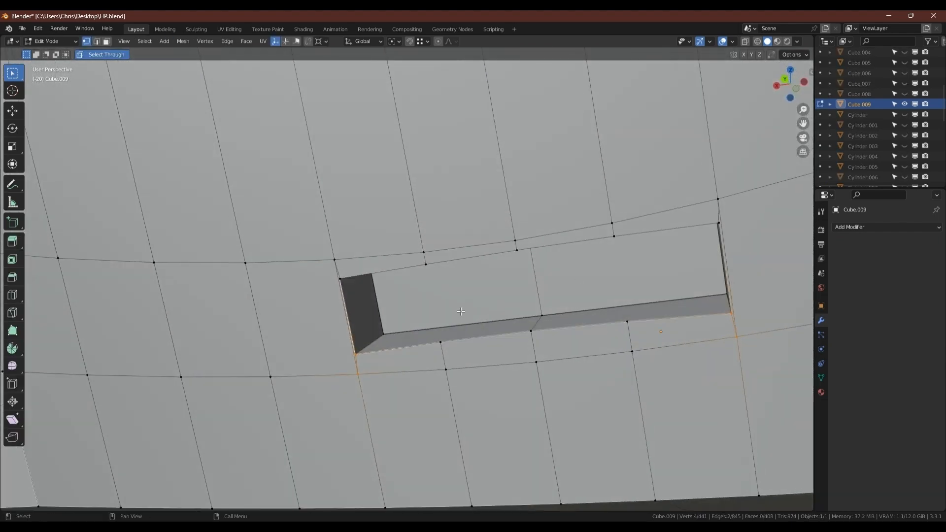
scroll(395, 323, "up", 2)
left_click(458, 350)
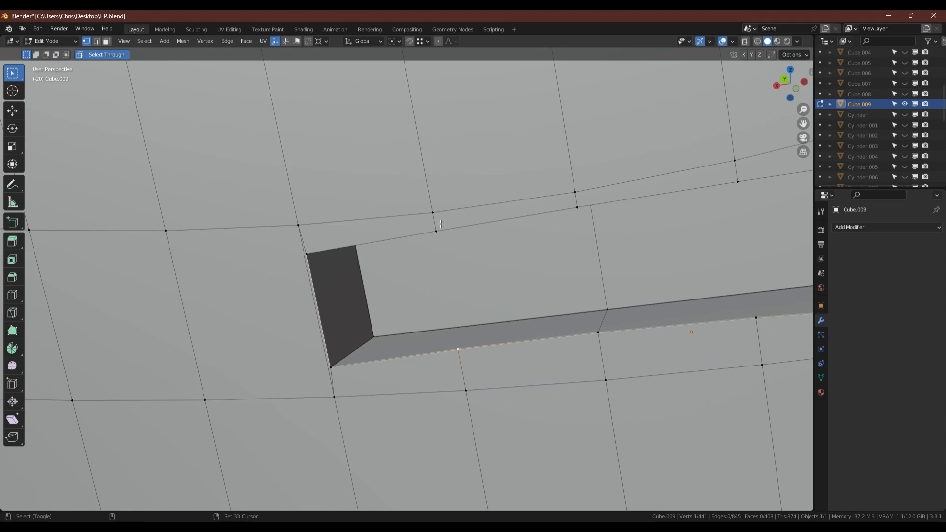
key("j")
left_click(753, 317)
left_click(738, 182, "shift")
key("j")
middle_click_drag(735, 226, 597, 281, "shift")
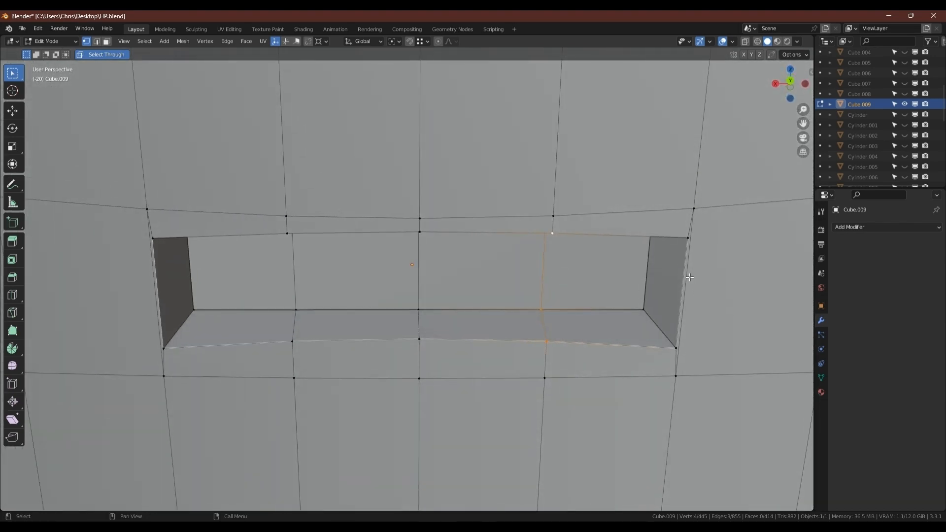
Slide the vertical edge beside one end of the recess outward, away from the recess side wall.
key("2")
left_click(689, 277)
key("g")
key("g")
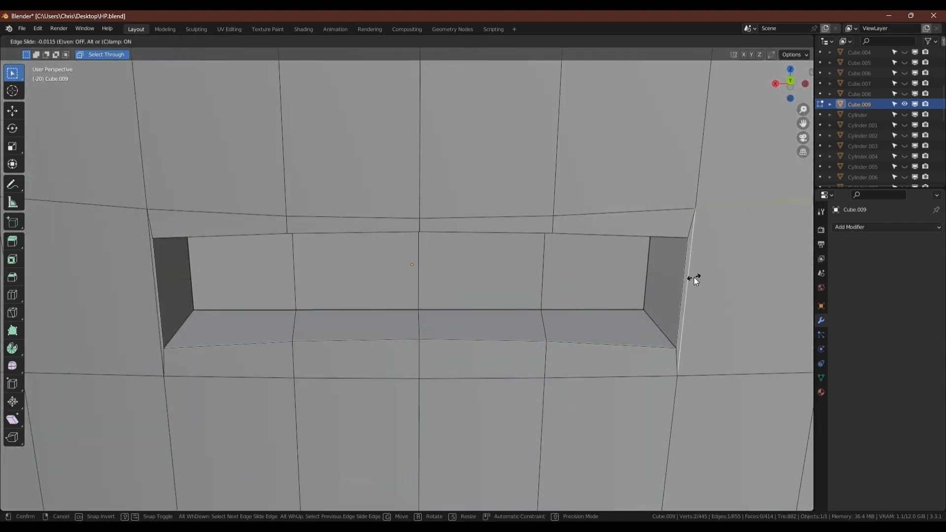
right_click(696, 277)
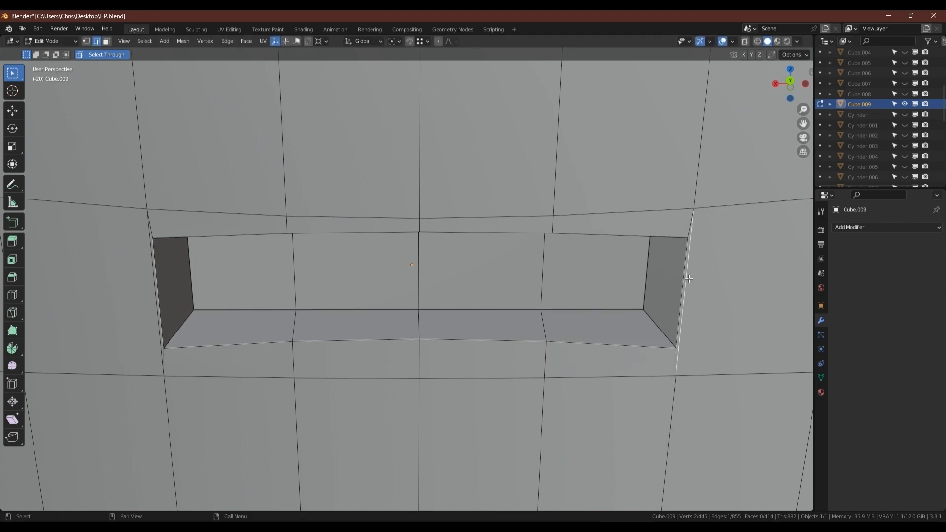
key("g")
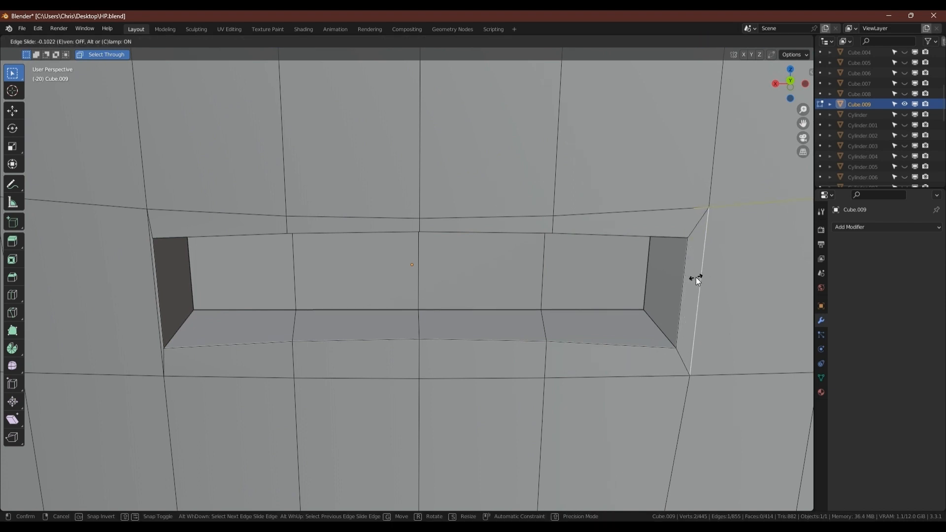
left_click(696, 277)
Mirror the housing across X with bisect on X, apply the Mirror modifier and leave the isolated view.
key("Tab")
scroll(610, 282, "down", 2)
middle_click_drag(610, 282, 474, 289)
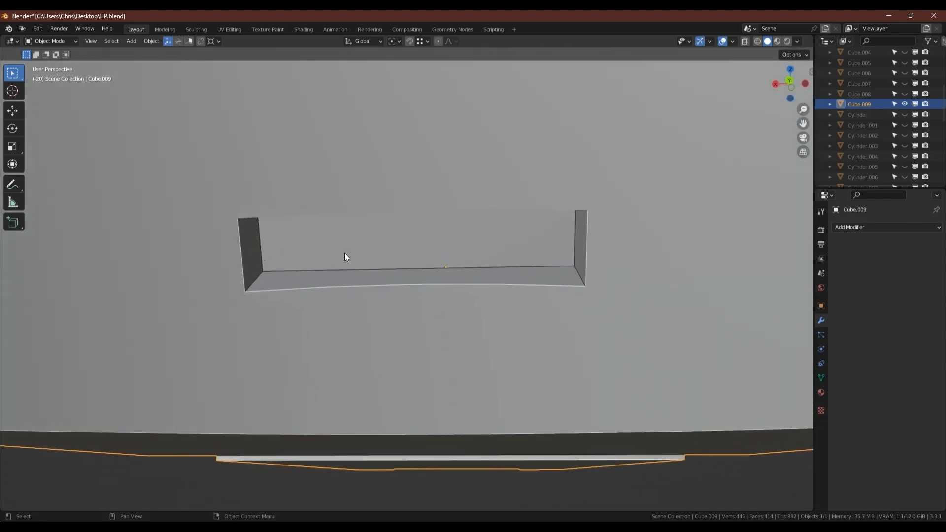
key("q")
left_click(433, 236)
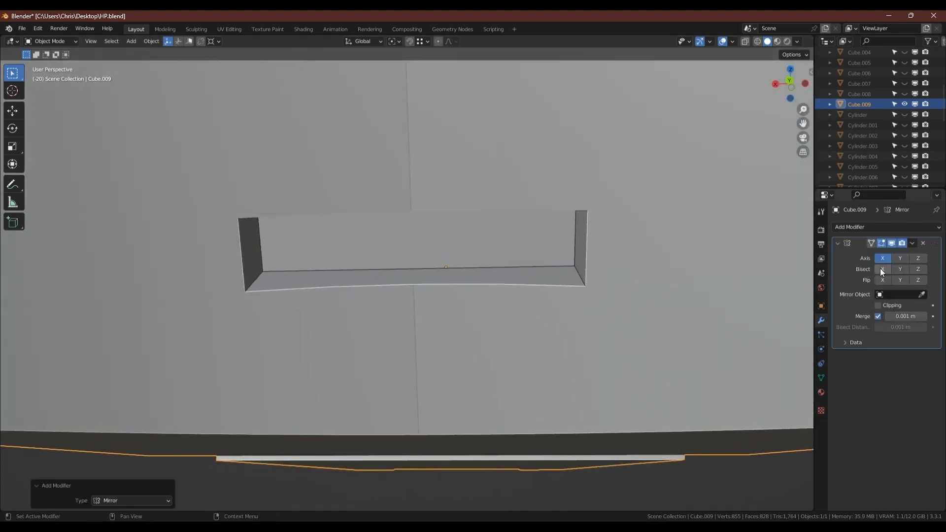
key("ctrl+a")
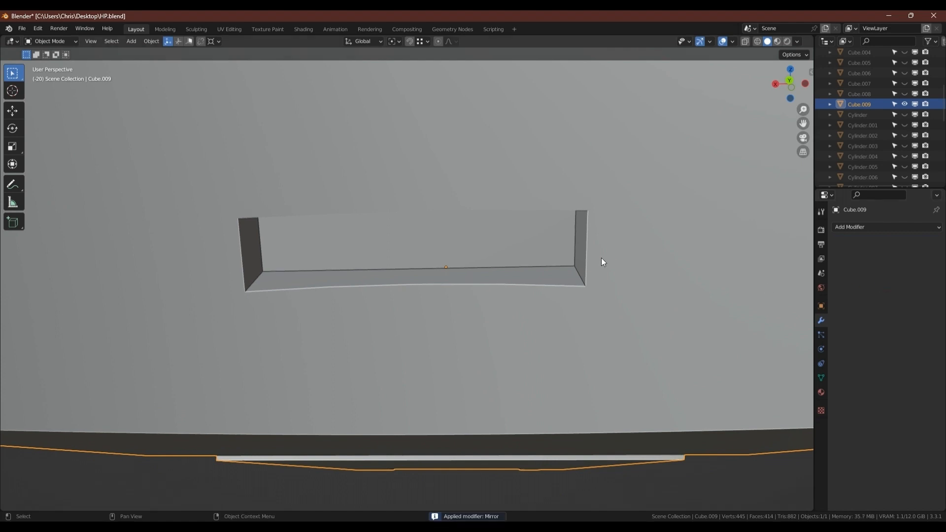
key("KP_Divide")
Isolate the upper block piece and examine the face where it meets the canister's part of the block.
middle_click_drag(468, 247, 392, 261)
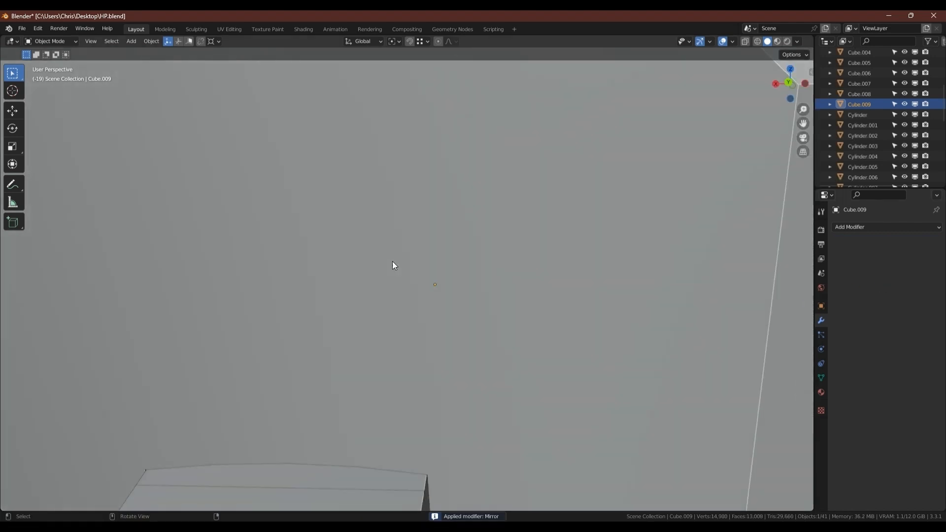
scroll(392, 261, "down", 4)
middle_click_drag(378, 299, 397, 346)
middle_click_drag(622, 345, 220, 258, "shift")
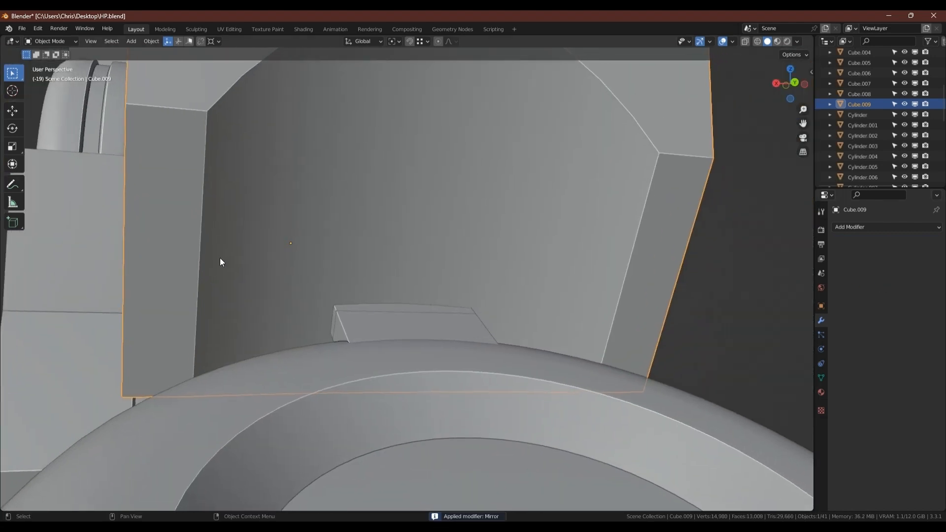
middle_click_drag(311, 294, 350, 304)
middle_click_drag(564, 395, 488, 384, "shift")
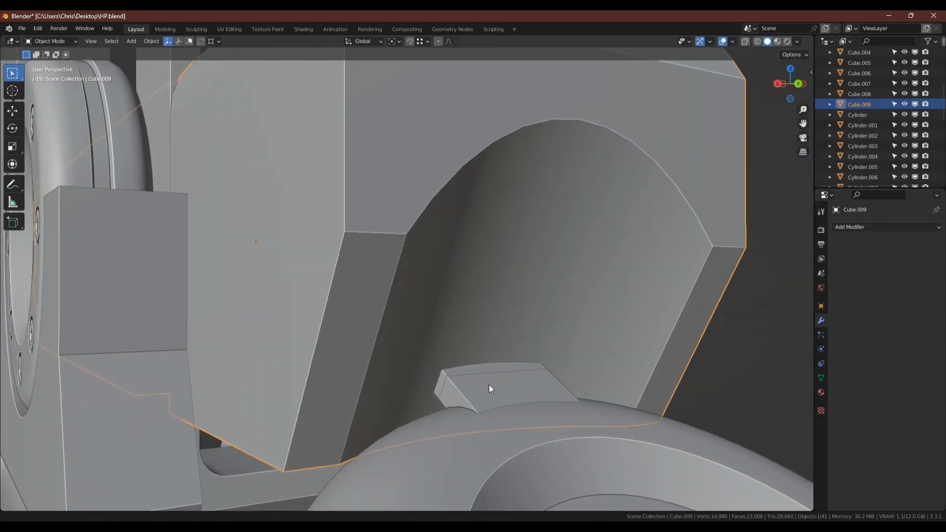
scroll(454, 376, "up", 6)
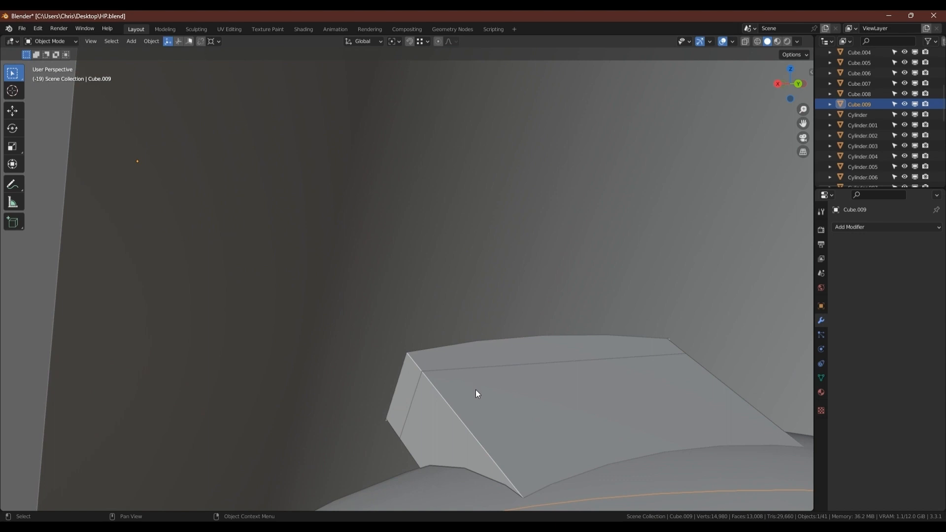
left_click(456, 350)
key("slash")
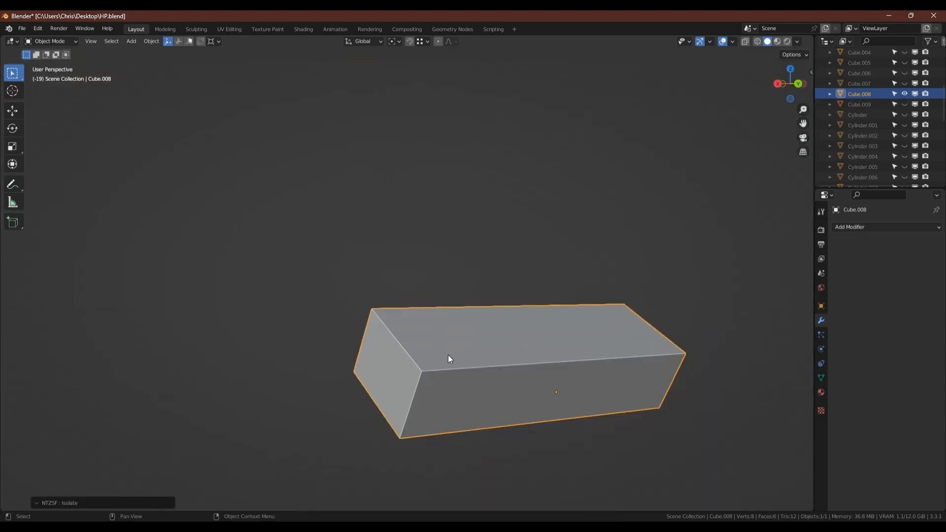
key("Tab")
left_click(486, 399)
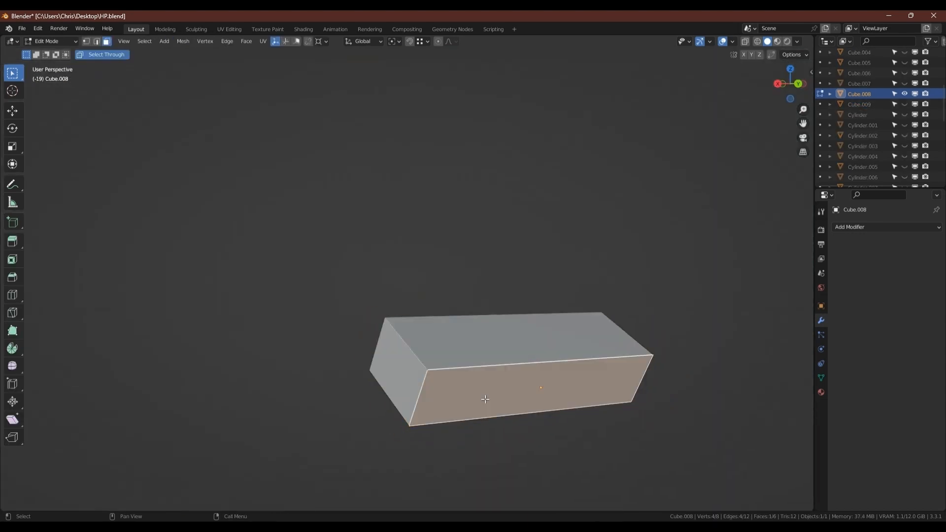
key("Tab")
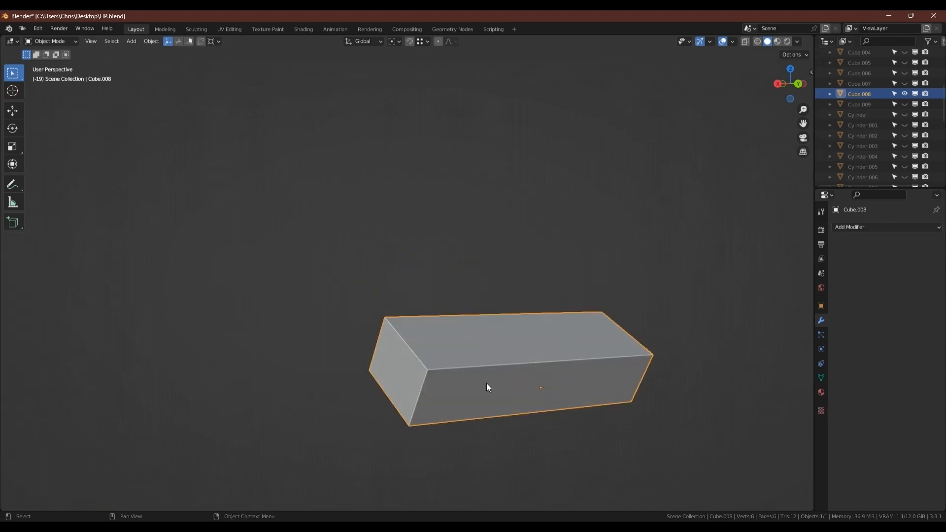
key("KP_Divide")
Isolate the canister and examine the end face of its protruding block.
left_click(503, 398)
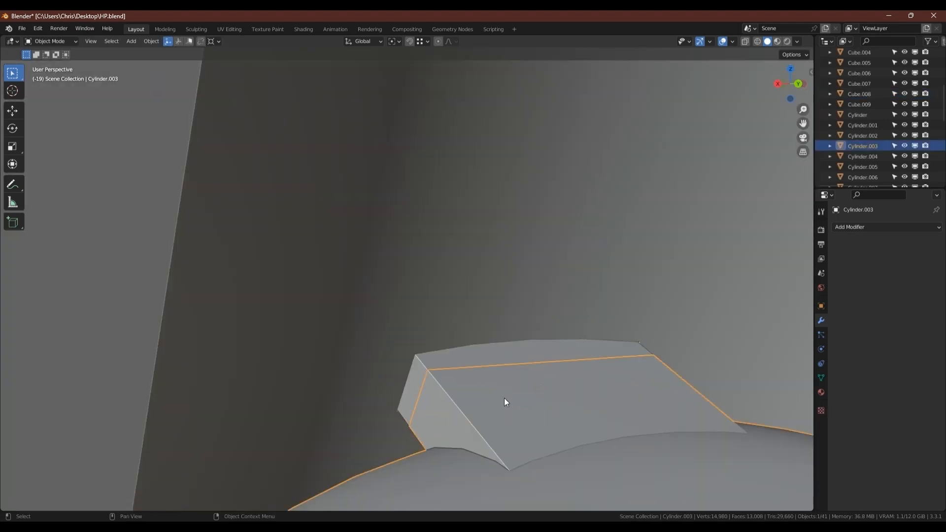
key("KP_Divide")
middle_click_drag(502, 398, 514, 421)
key("Tab")
left_click(484, 429)
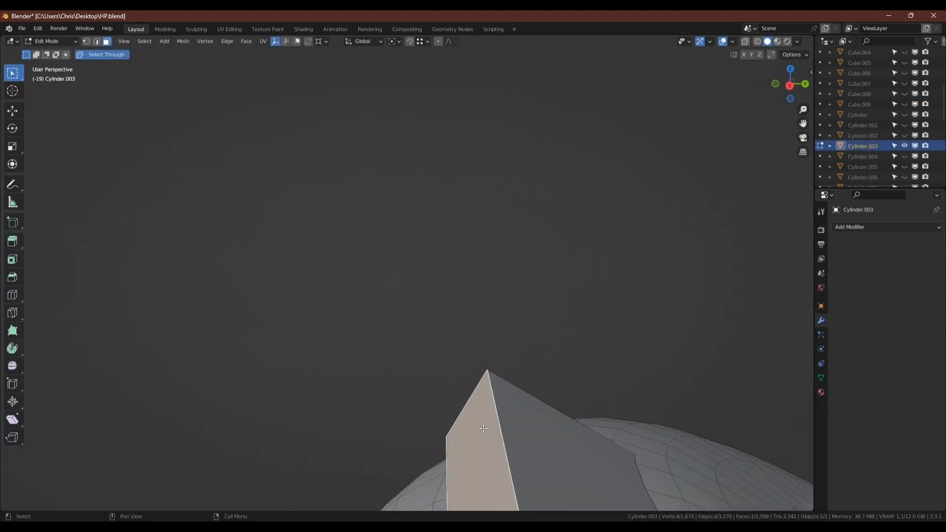
key("Tab")
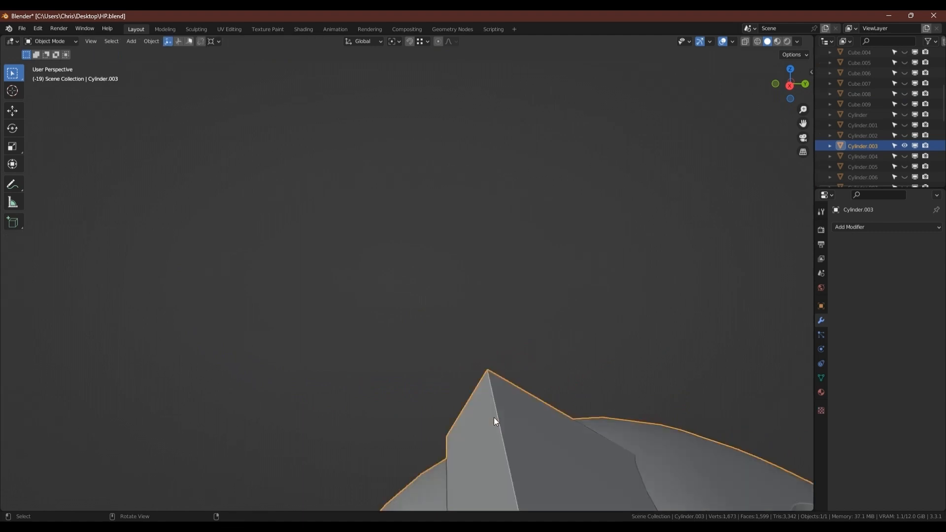
key("KP_Divide")
Try to inset the touching faces of the upper block piece and the canister together, with both isolated in X-ray.
middle_click_drag(542, 412, 463, 403)
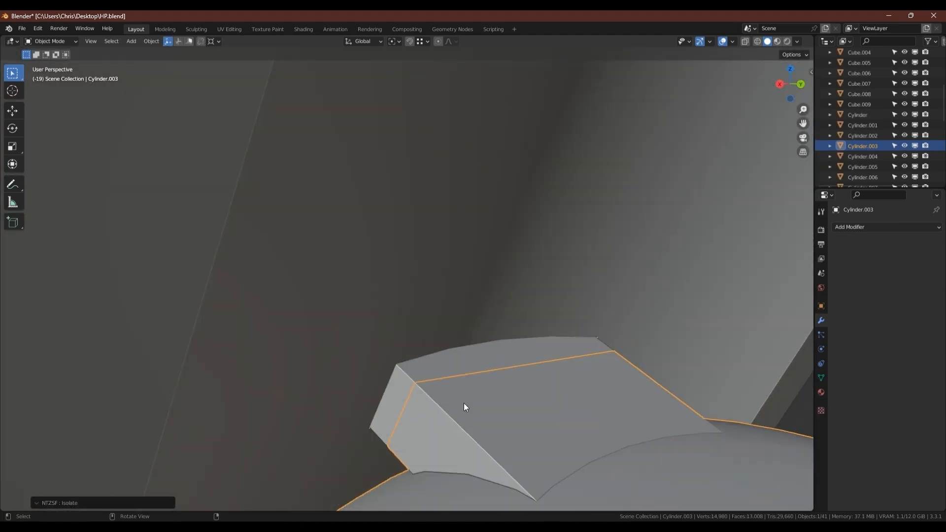
left_click(472, 361, "shift")
key("KP_Divide")
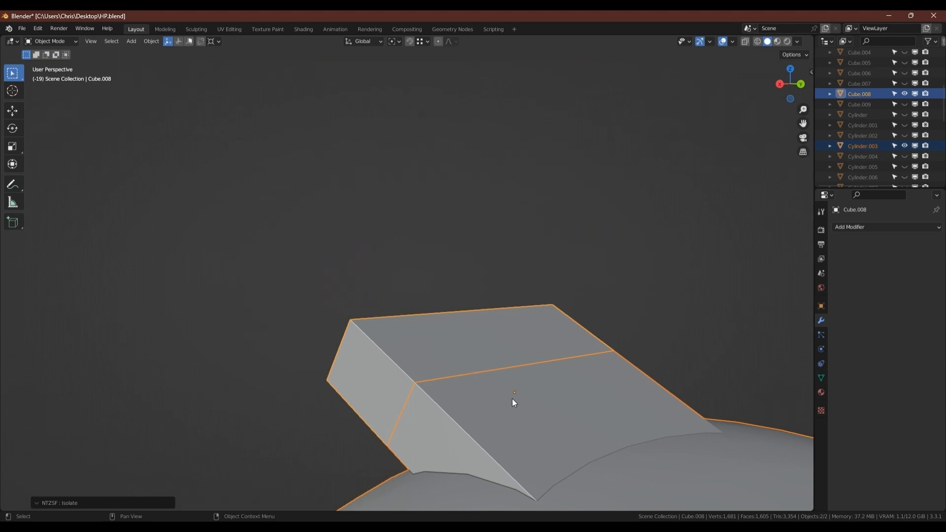
key("Tab")
key("alt+z")
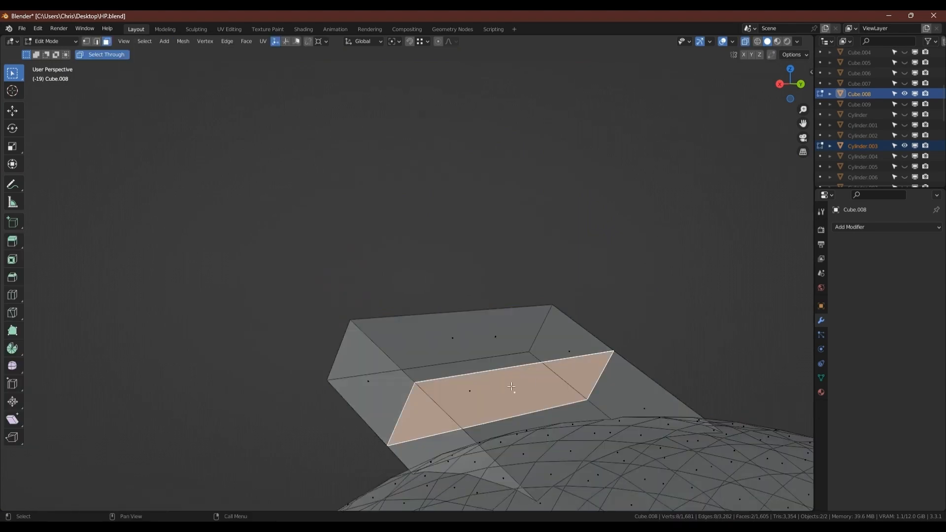
middle_click_drag(613, 375, 580, 366)
middle_click_drag(480, 351, 518, 377)
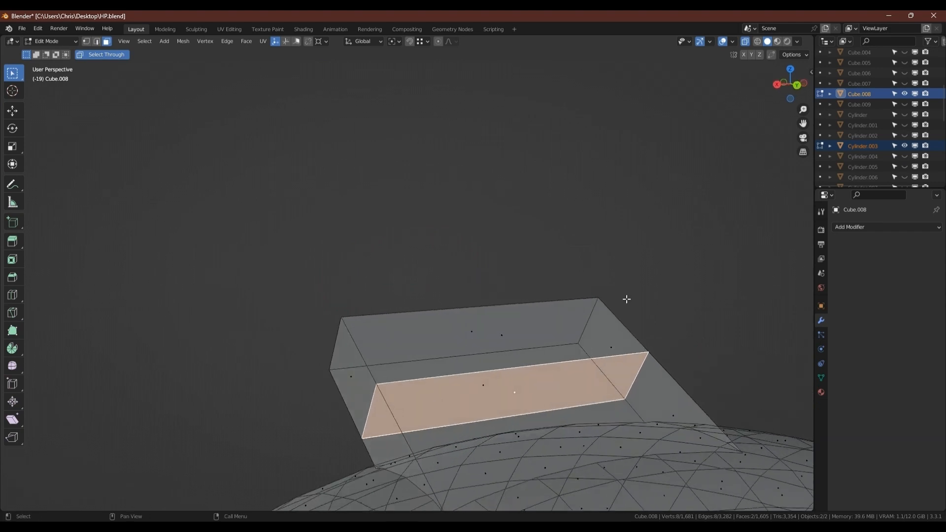
key("i")
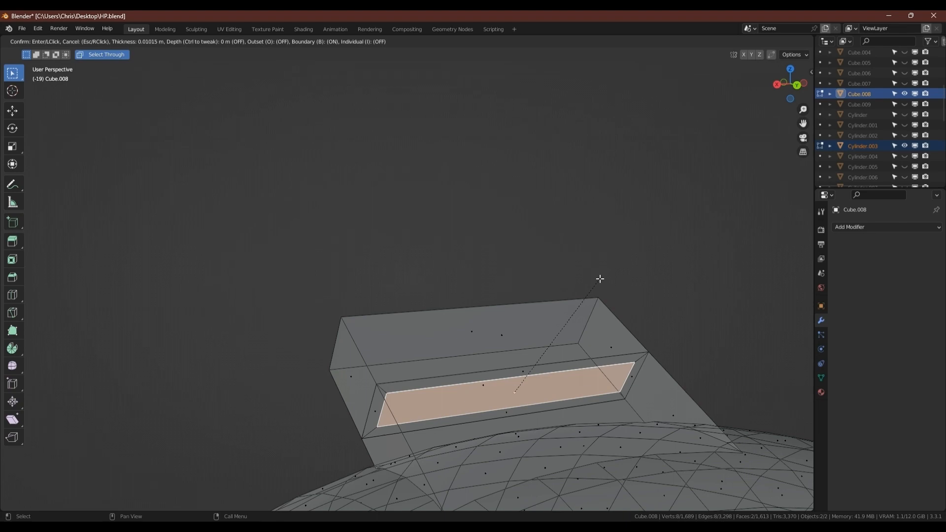
key("Escape")
key("Tab")
scroll(505, 303, "down", 4)
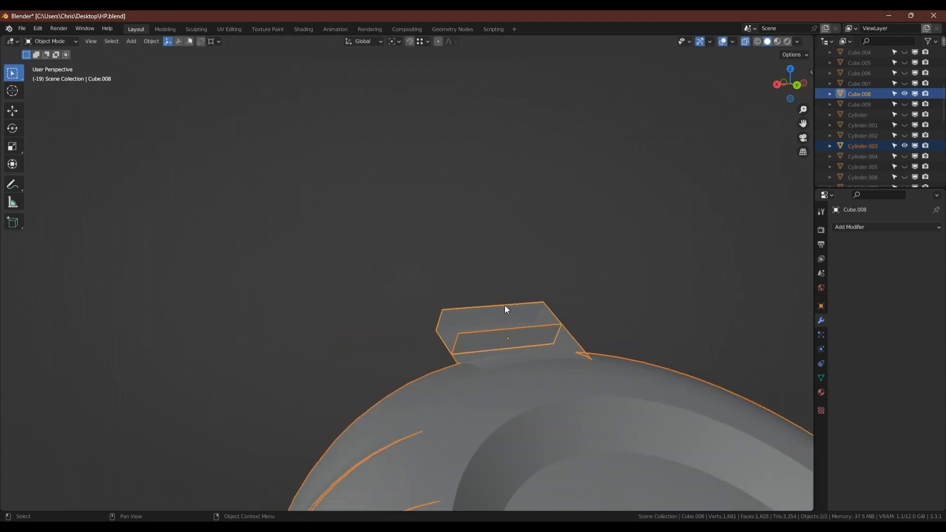
key("slash")
Deselect everything and save the HP.blend file.
scroll(498, 309, "down", 7)
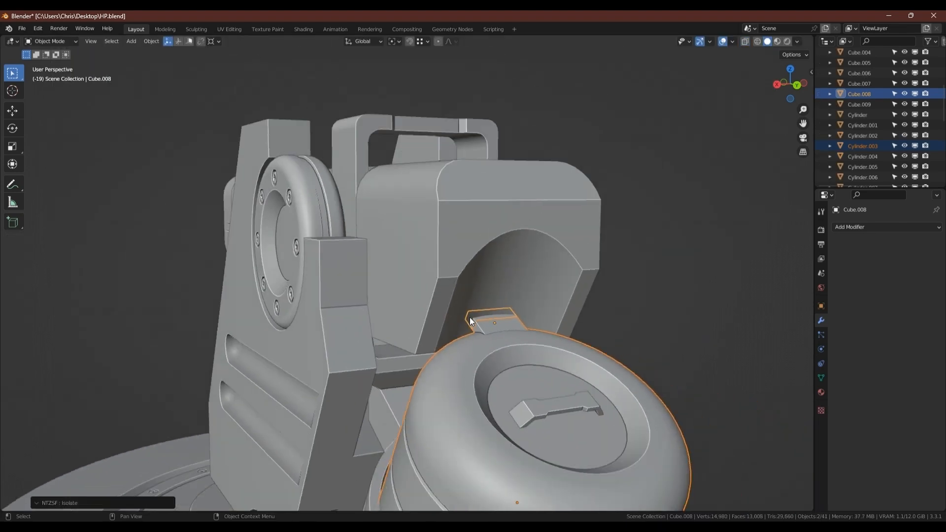
scroll(460, 327, "down", 2)
middle_click_drag(472, 349, 504, 251)
left_click(546, 317)
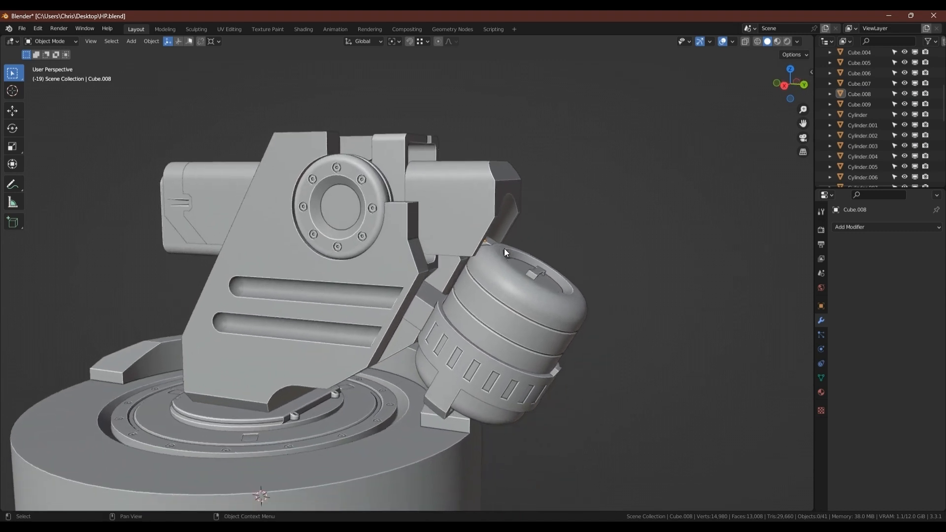
key("ctrl+s")
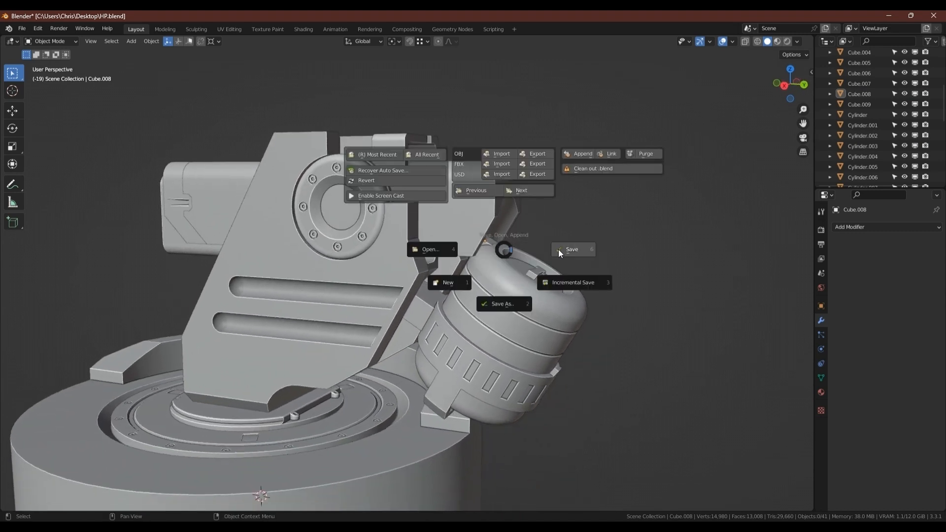
left_click(561, 250)
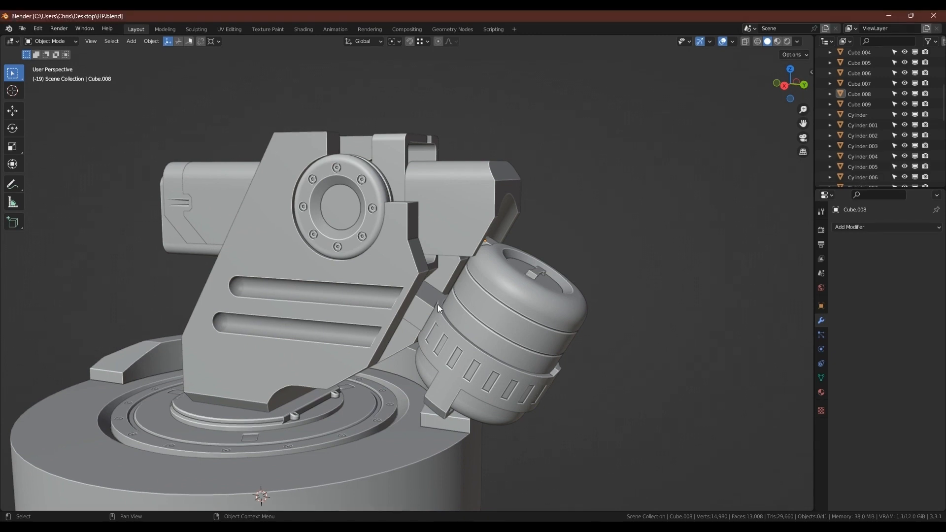
Select all faces of the upper three slats in the vent on the lower front of the turret's support.
middle_click_drag(250, 242, 228, 244)
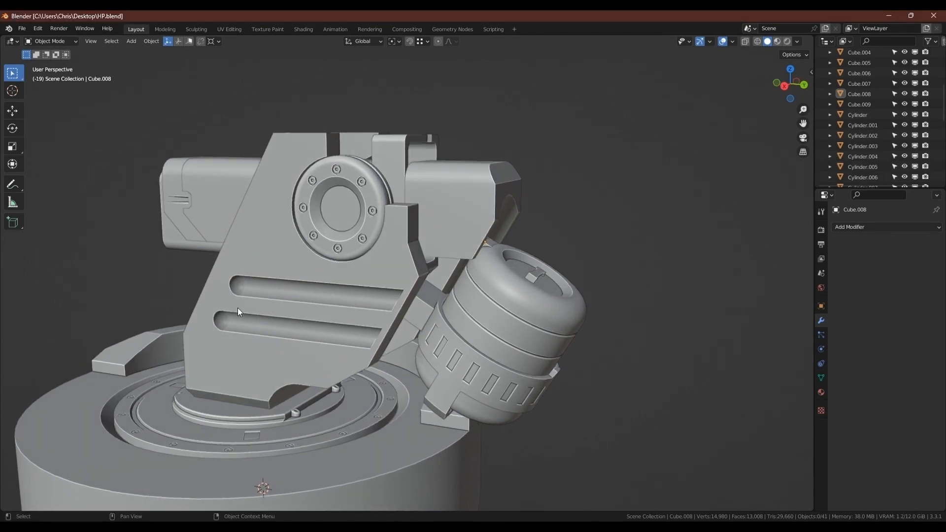
middle_click_drag(238, 308, 301, 315)
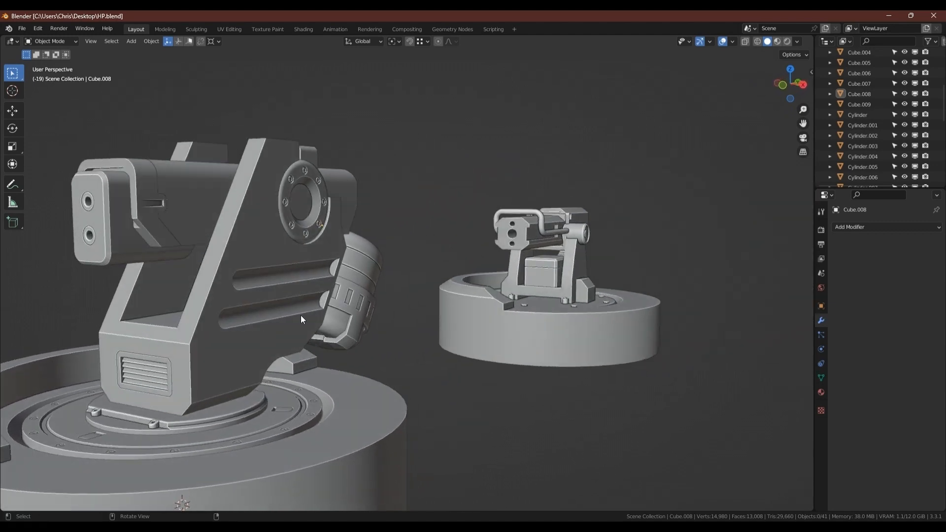
left_click(165, 368)
scroll(148, 355, "up", 10)
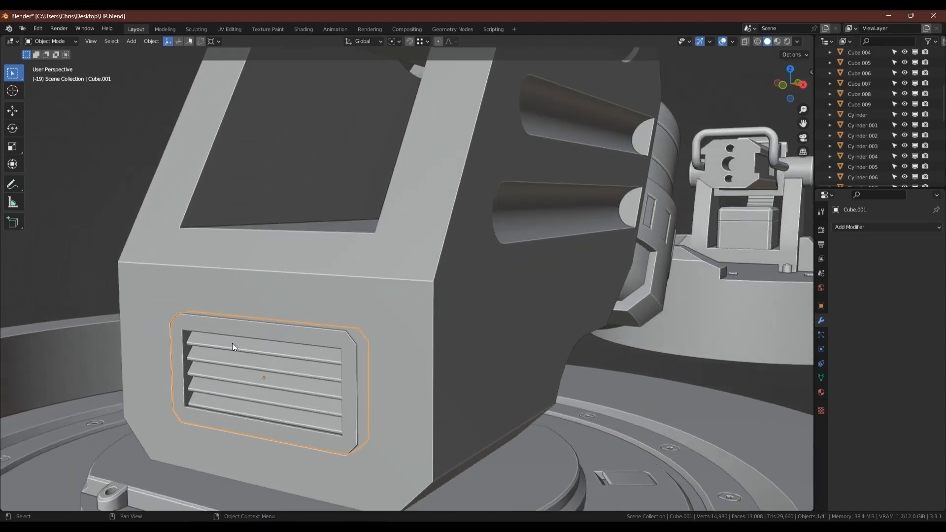
key("Tab")
left_click(240, 348)
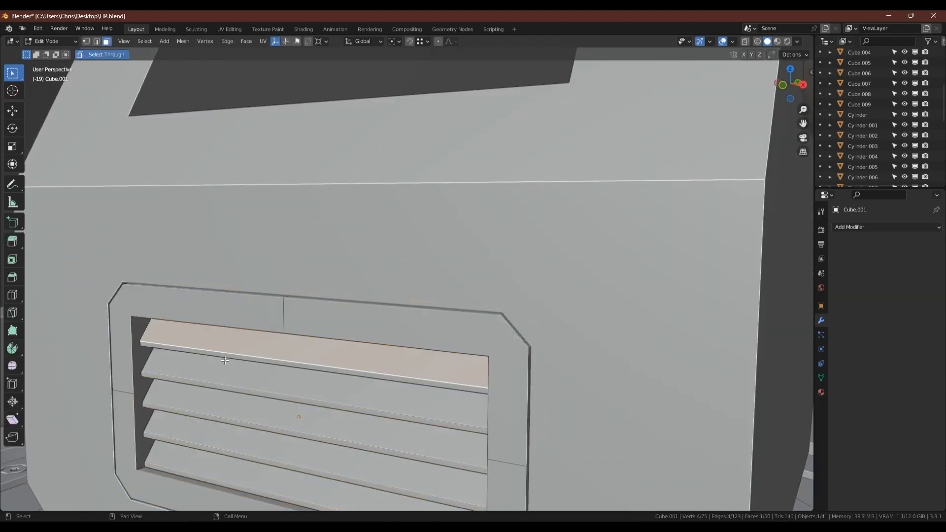
middle_click_drag(240, 348, 267, 210)
scroll(276, 232, "up", 2)
left_click(282, 243, "shift")
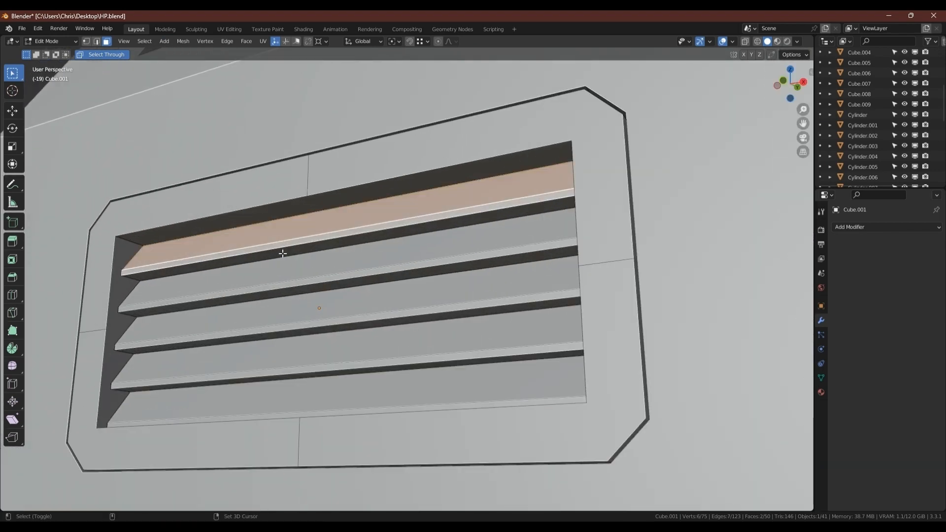
left_click(282, 253, "shift")
left_click(282, 272, "shift")
left_click(283, 293, "shift")
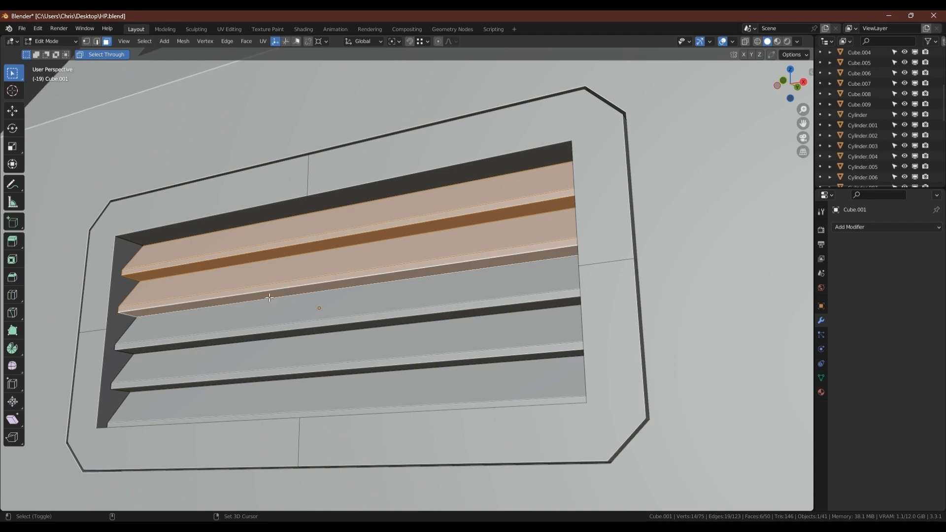
left_click(268, 305, "shift")
left_click(277, 330, "shift")
Duplicate the selected slat faces, move the copy out of the vent along Y and separate it into its own object.
scroll(236, 281, "down", 4)
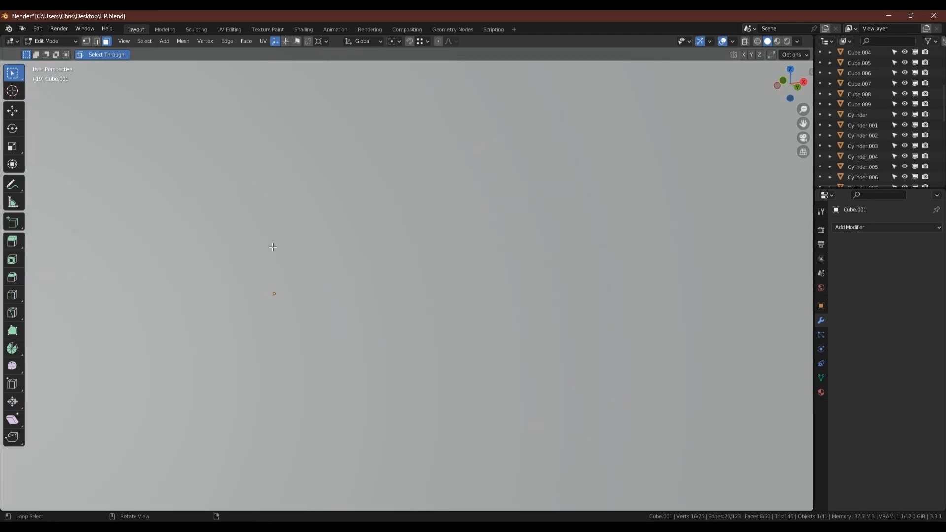
middle_click_drag(271, 247, 251, 284)
key("shift+d")
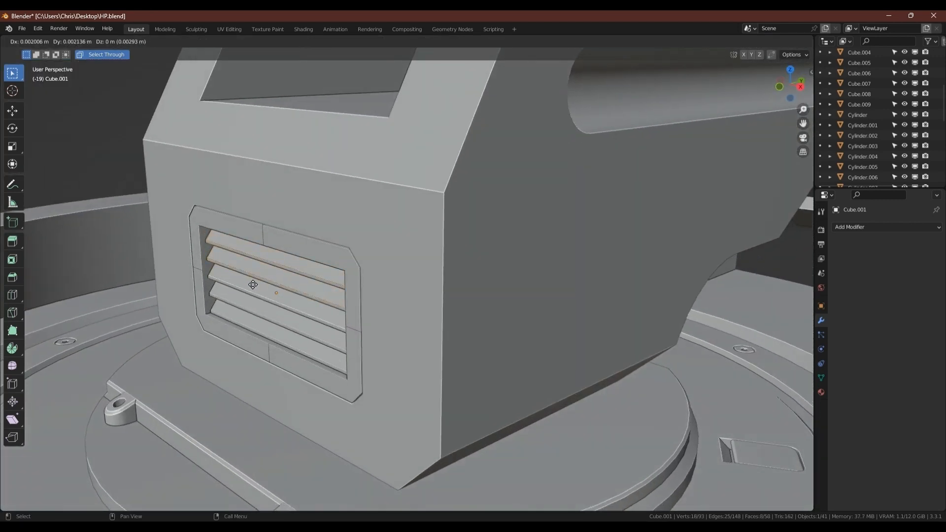
key("y")
left_click(143, 308)
key("p")
left_click(143, 308)
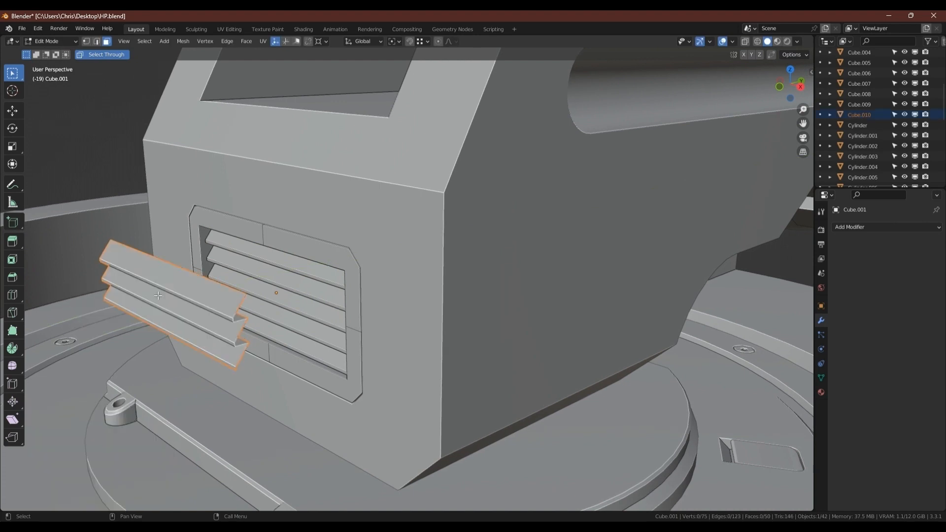
Extrude the top and bottom edges of the separated slat object about 0.16 m along negative Y.
key("Tab")
left_click(168, 280)
key("Tab")
key("2")
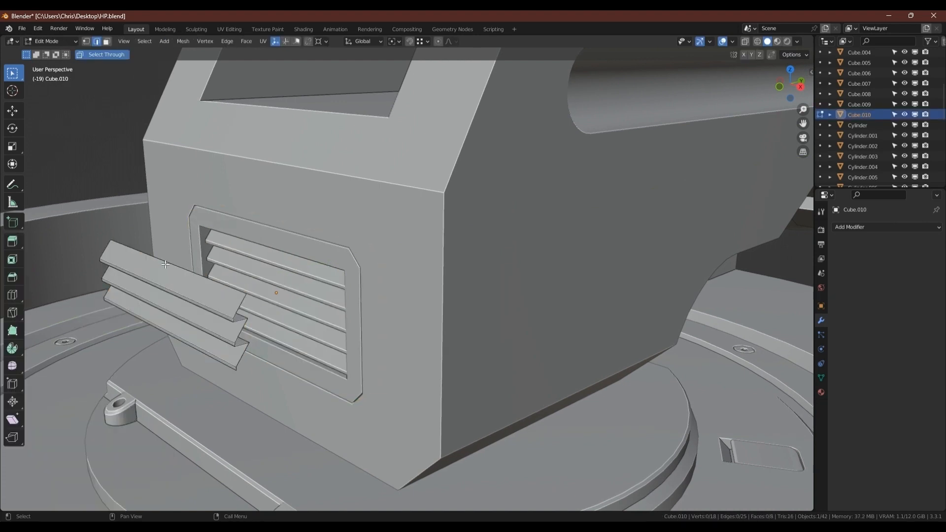
left_click(168, 265)
left_click(158, 324, "shift")
key("e")
key("y")
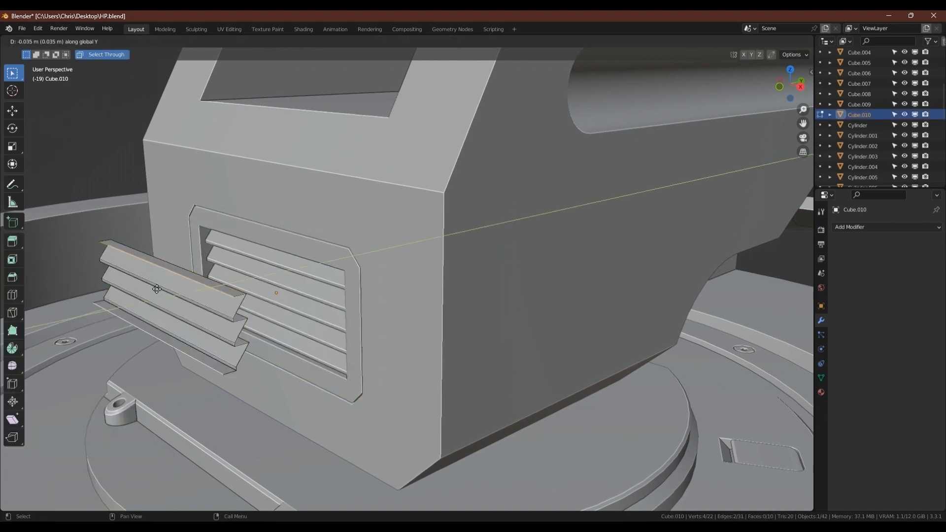
left_click(115, 298)
Flatten the extruded edges along Y with a scale of 0 and bridge the two edges with a face.
key("s")
key("y")
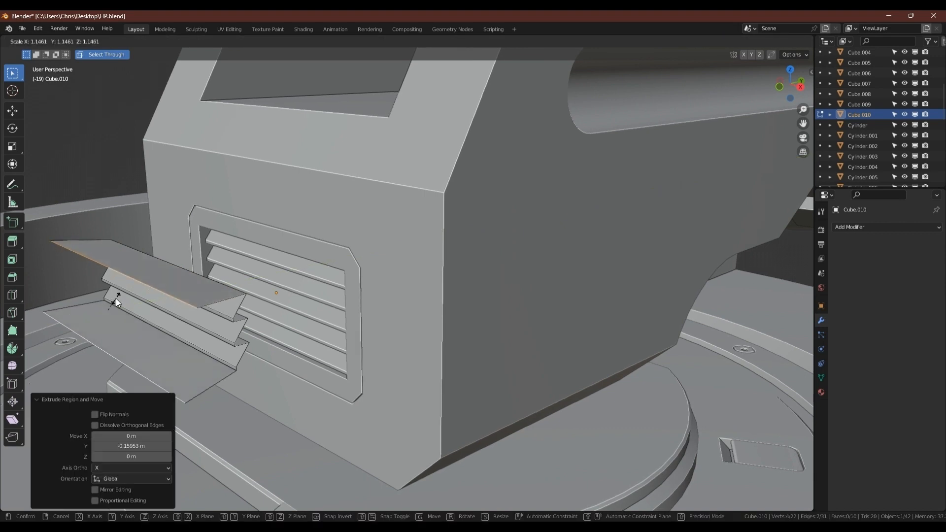
key("0")
key("Return")
key("ctrl+e")
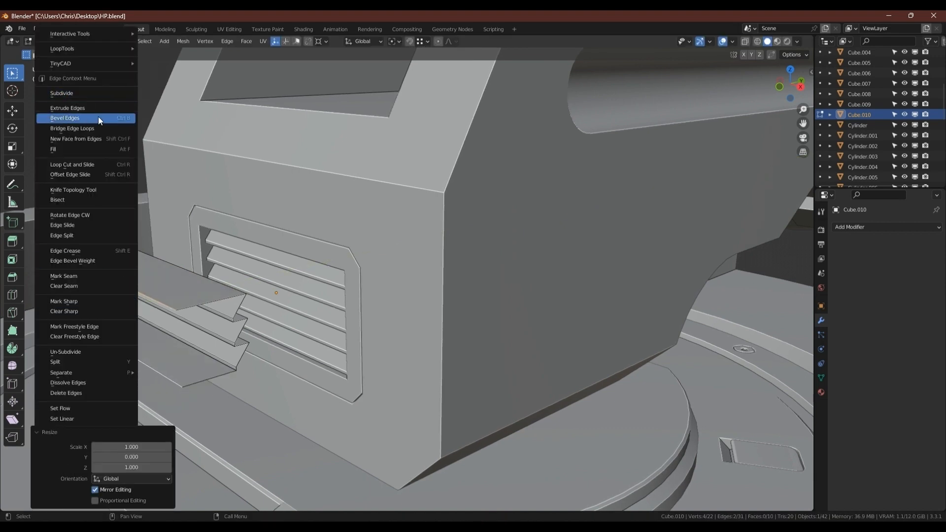
left_click(79, 128)
Fill both open ends of the slat block and recalculate all its normals to the outside.
left_click(81, 245, "alt")
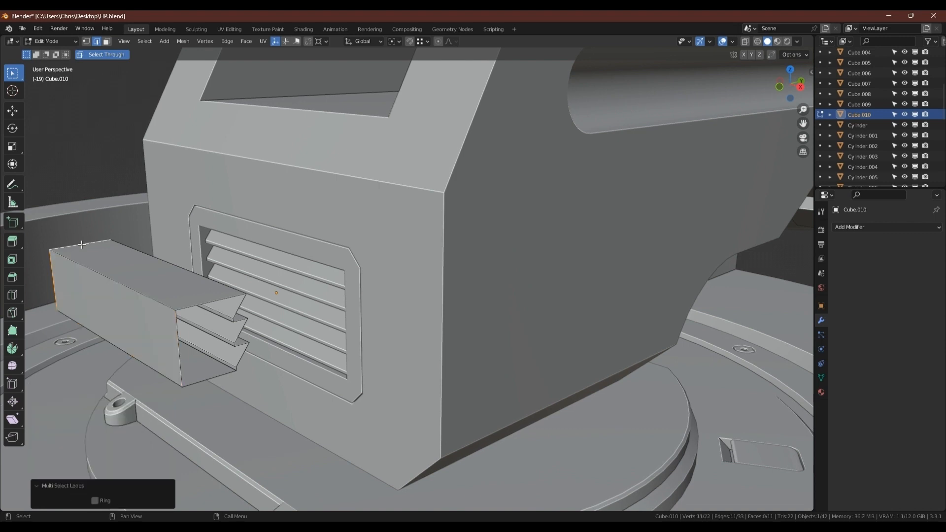
right_click(89, 164)
left_click(90, 175)
key("f")
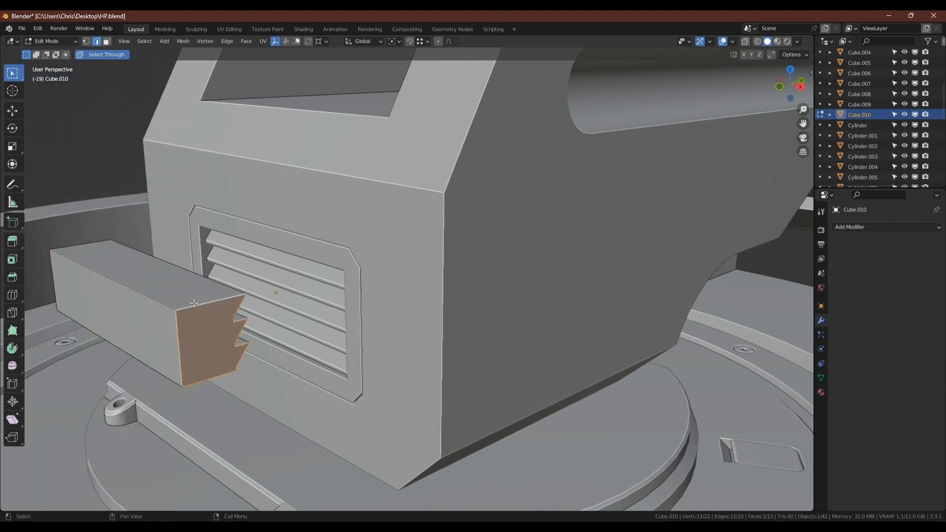
key("a")
key("alt+n")
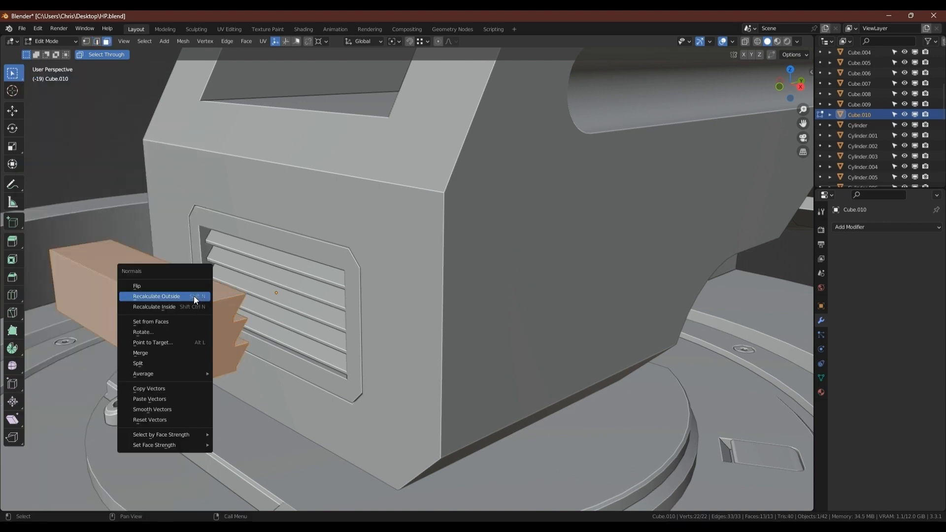
left_click(169, 296)
key("Tab")
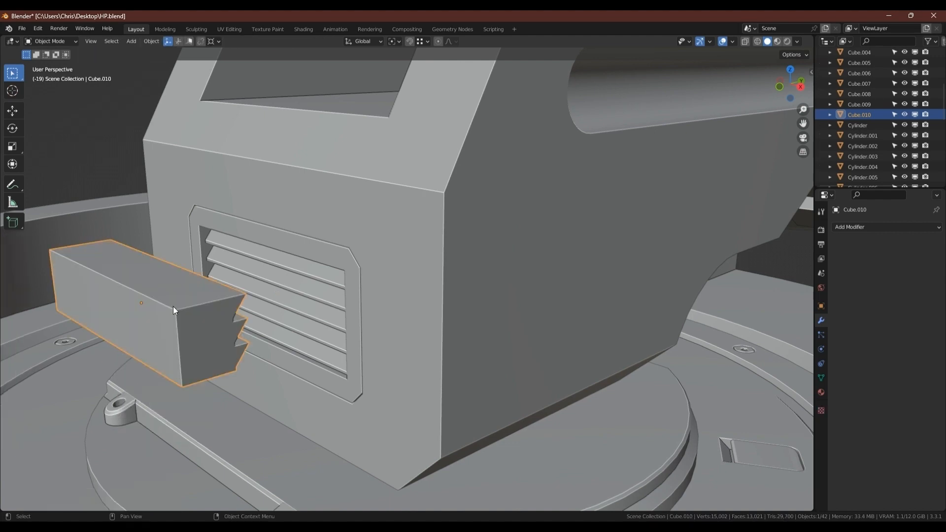
Move the slat block to the rear end of the gun housing above the canister and rotate it 90° about Z.
scroll(177, 306, "down", 5)
scroll(181, 303, "down", 4)
middle_click_drag(532, 197, 370, 291, "shift")
middle_click_drag(465, 150, 365, 218, "shift")
key("g")
left_click(398, 207)
key("KP_Decimal")
key("r")
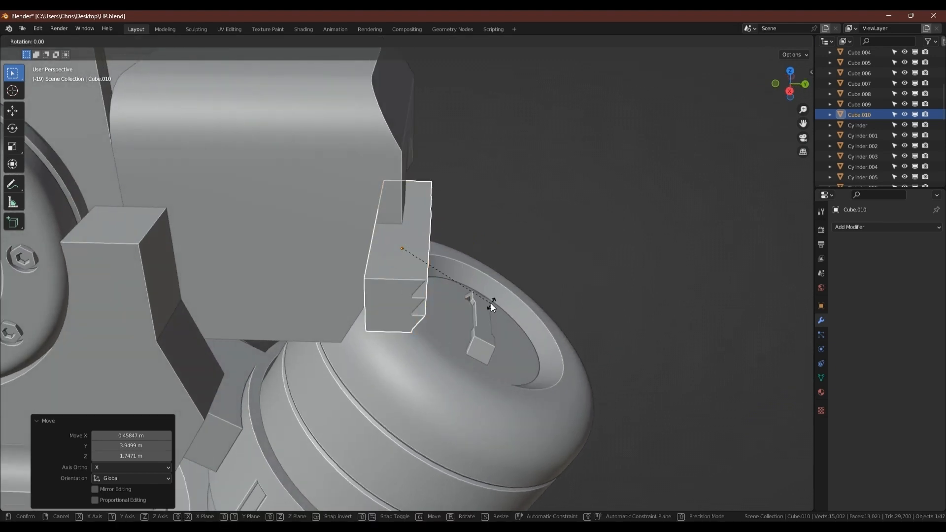
type("z90")
key("Return")
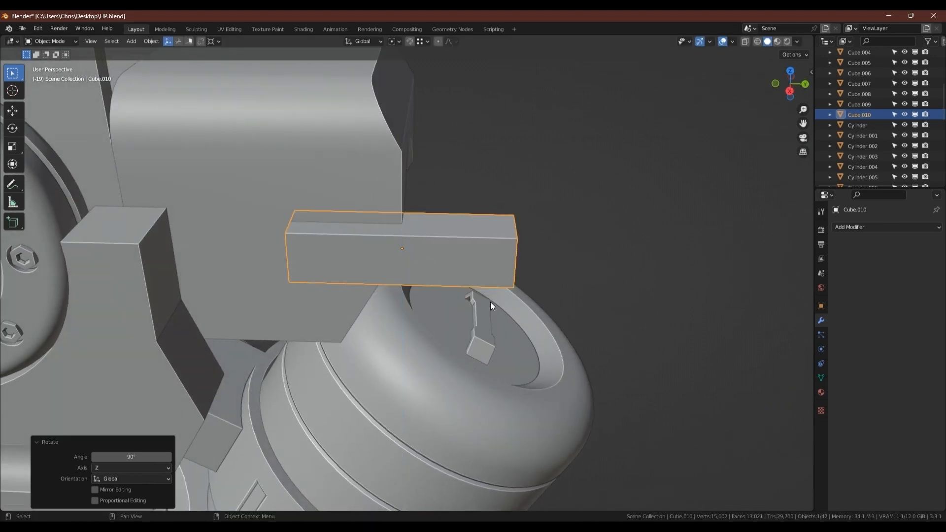
Shorten the slat block's mesh along Y to a scale of about 0.42.
key("Tab")
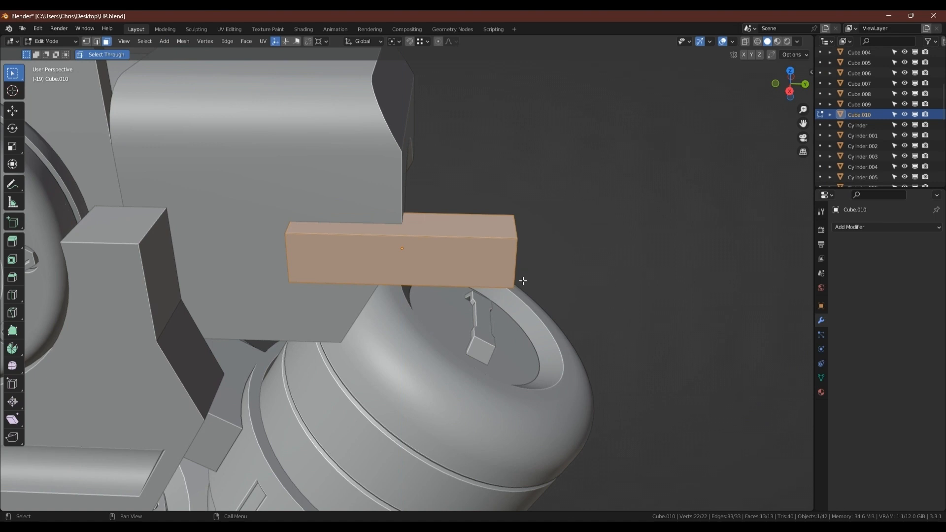
key("s")
key("y")
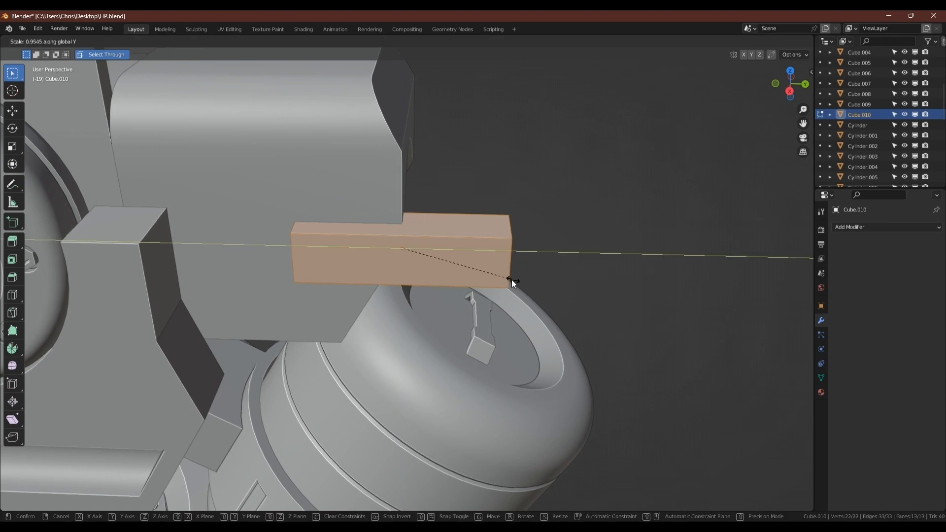
left_click(452, 257)
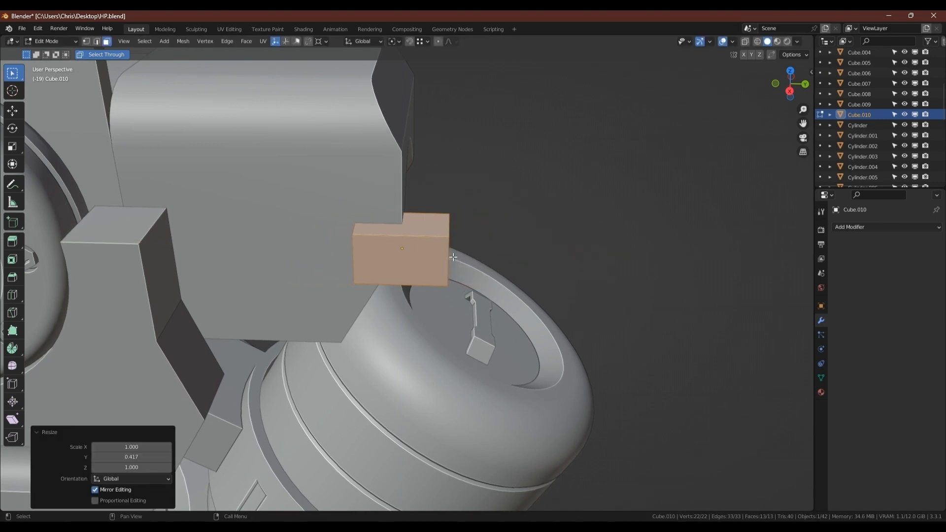
scroll(449, 276, "down", 3)
key("Tab")
Move the slat block about 0.28 m along X, then along Y onto the side wall of the rear housing.
middle_click_drag(486, 268, 442, 272)
key("g")
key("x")
left_click(401, 282)
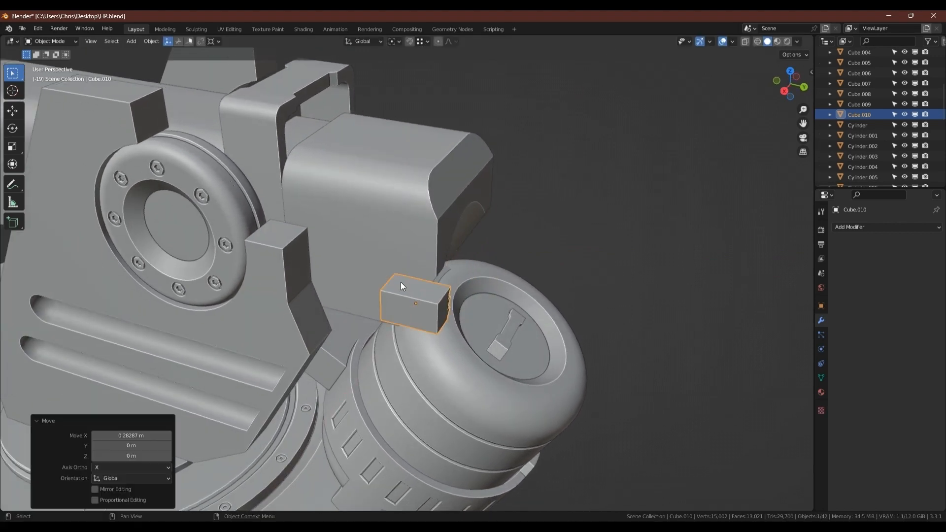
key("g")
key("y")
left_click(354, 261)
Subtract the slat block from the gun housing with a Bool Tool brush Difference.
middle_click_drag(354, 261, 430, 229)
left_click(426, 230, "shift")
key("ctrl+shift+b")
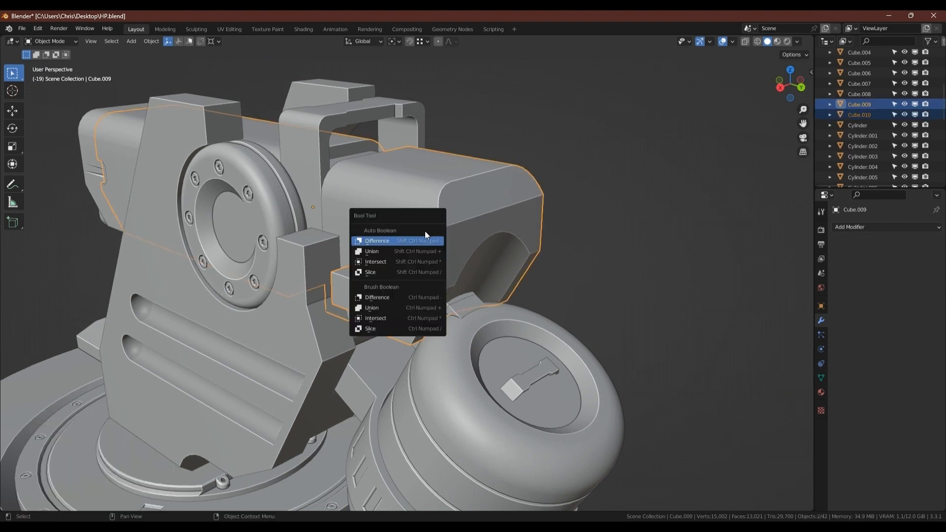
left_click(383, 300)
Move the slat cutter about -0.27 m along X so its slats sit in the housing's side wall.
left_click(385, 283)
key("g")
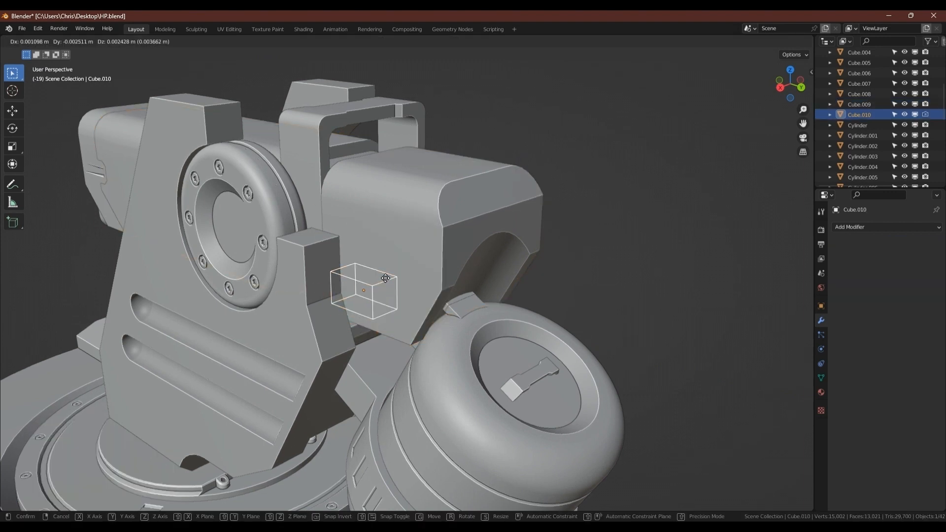
key("y")
key("x")
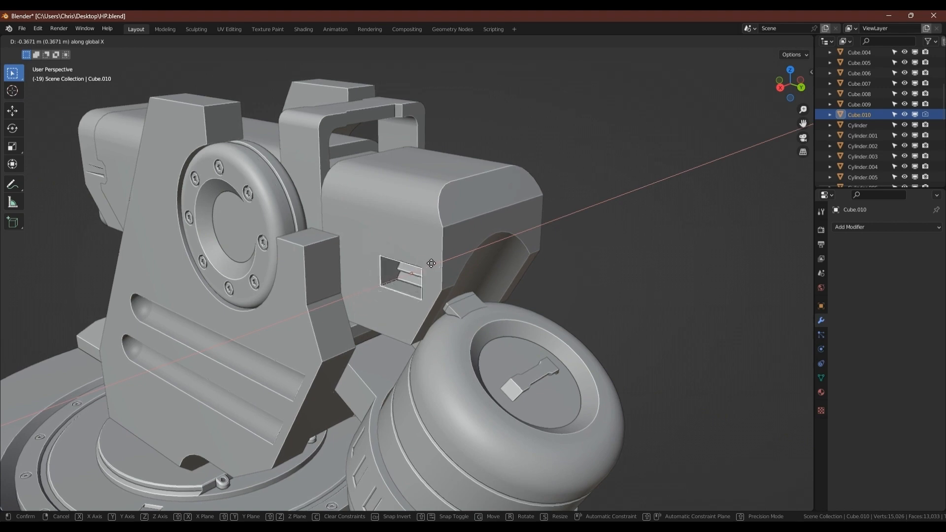
left_click(422, 266)
Shift the slat cutter about 0.04 m along Y and 0.15 m up, keeping its X position locked.
scroll(418, 257, "up", 6)
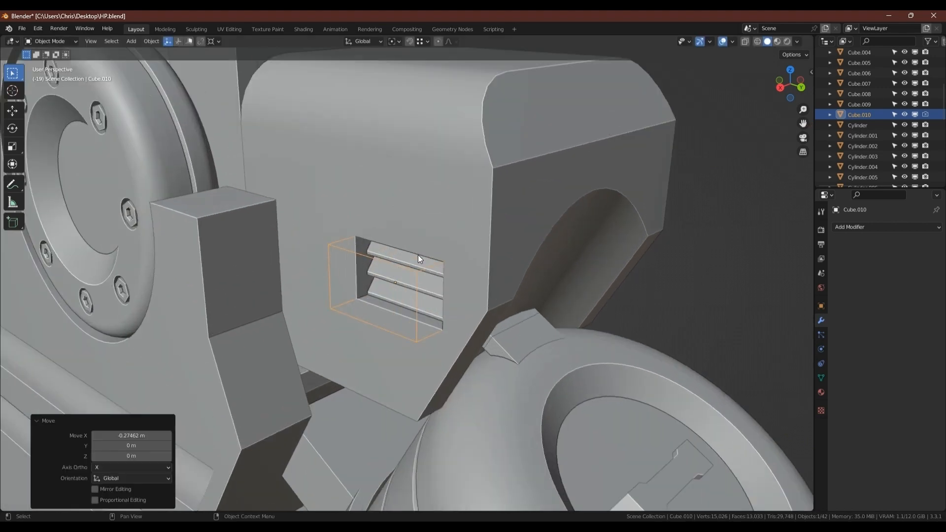
key("g")
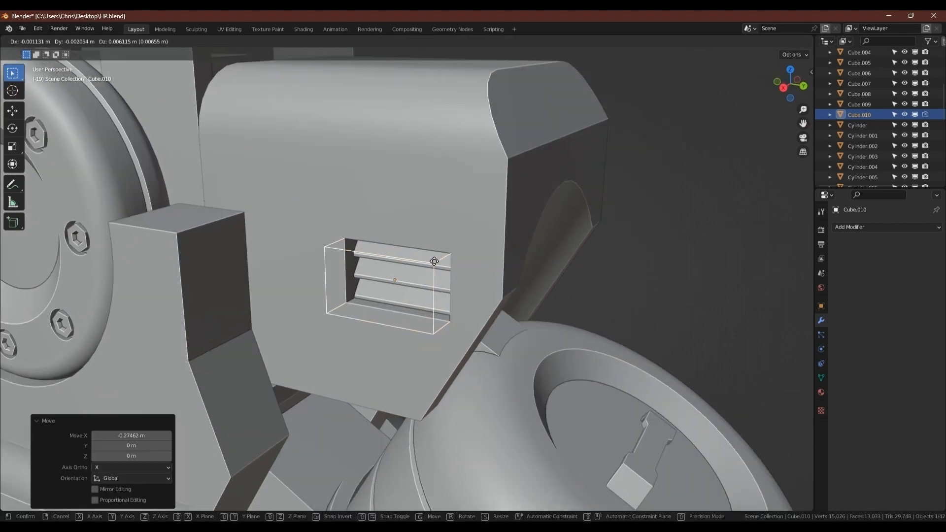
key("shift+x")
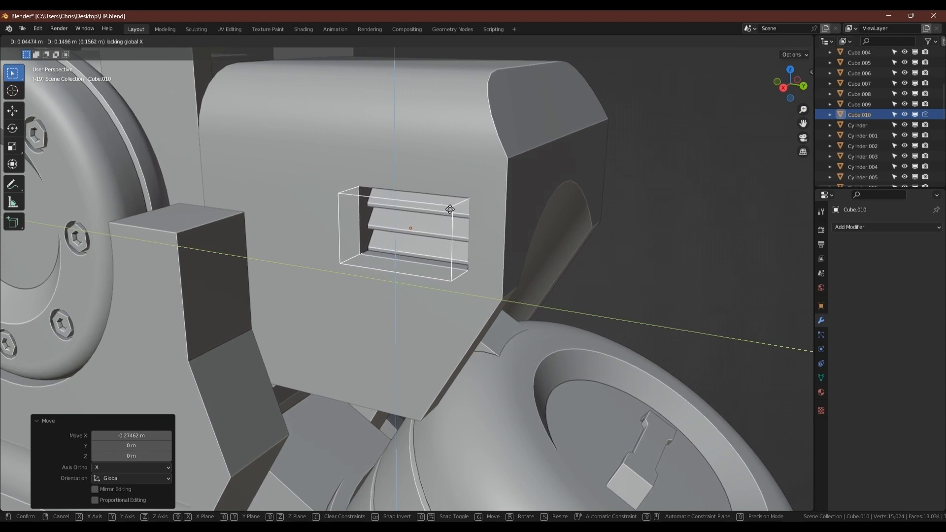
left_click(451, 213)
Scale the slat cutter's mesh along Z to about 0.81.
key("Tab")
key("s")
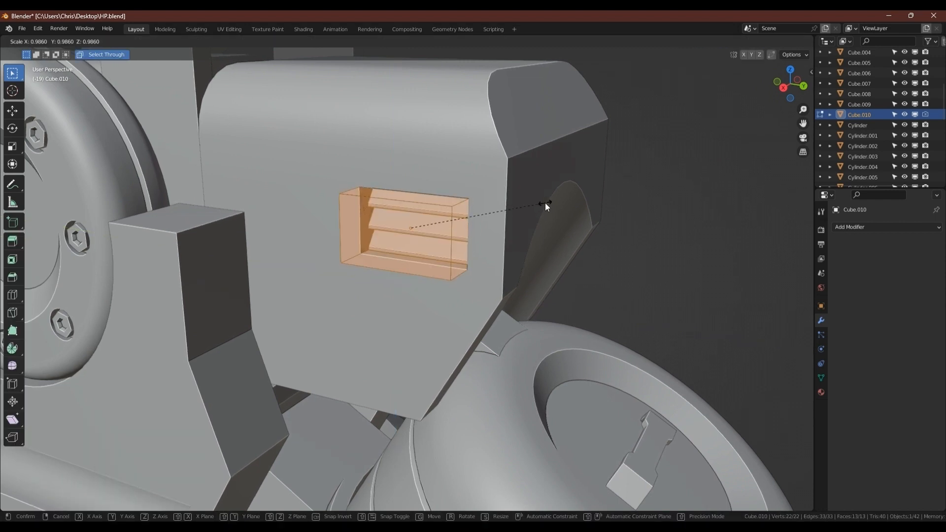
key("z")
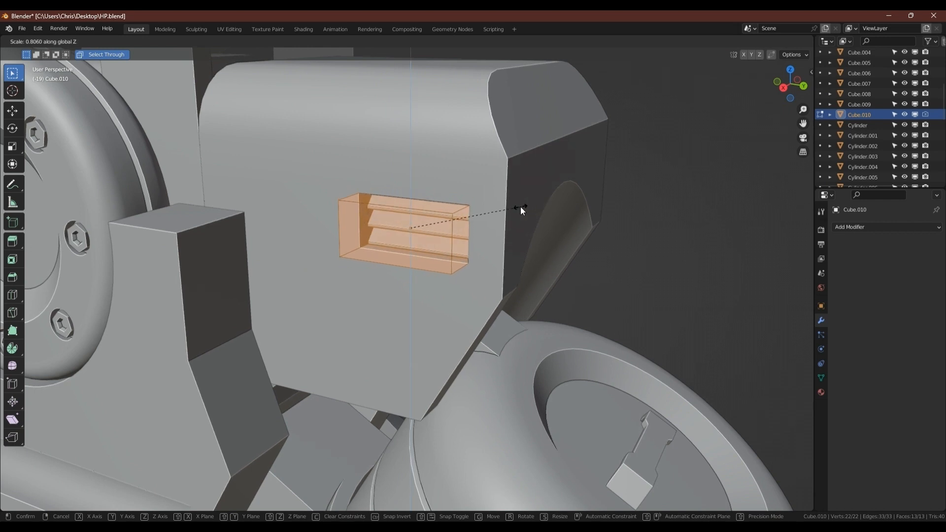
left_click(522, 208)
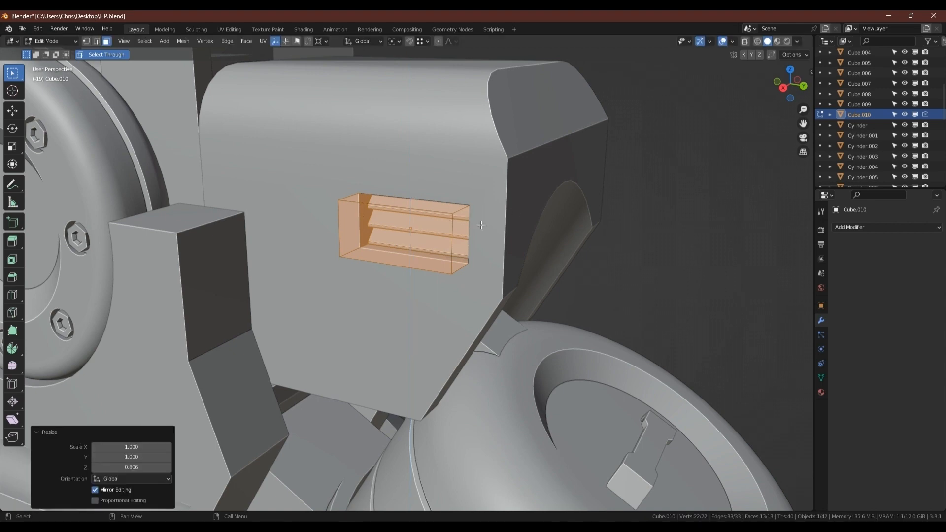
key("Tab")
Apply all transforms to the slat cutter.
middle_click_drag(462, 232, 428, 238)
key("ctrl+a")
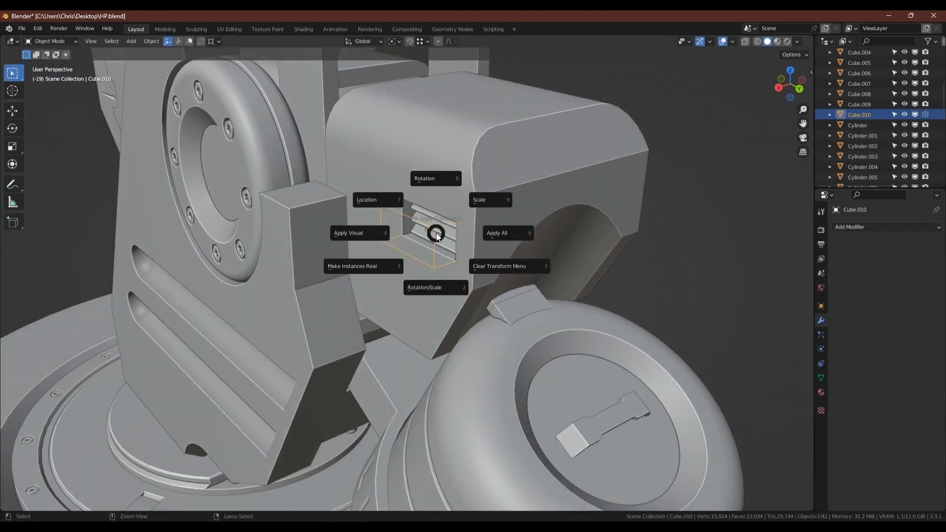
left_click(504, 233)
key("ctrl+a")
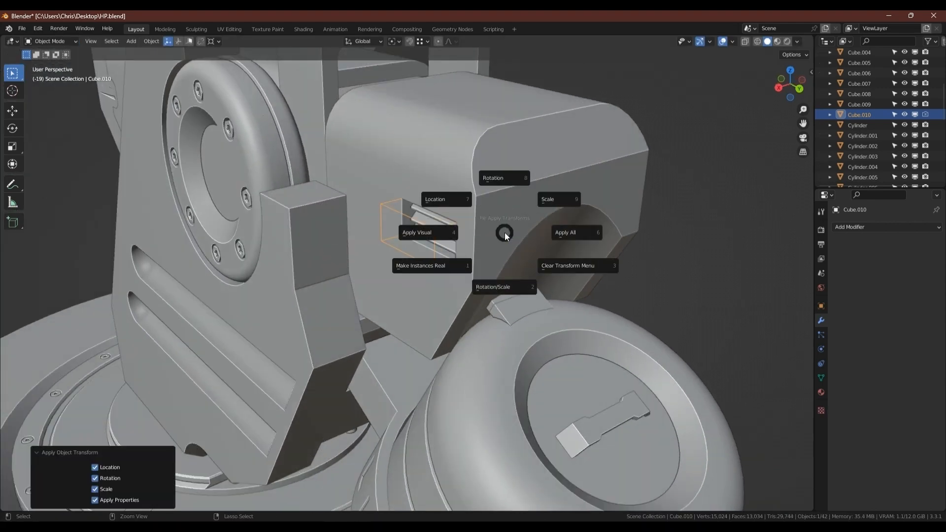
key("Escape")
Mirror the slat cutter across X with a Mirror modifier, apply the modifier and hide the cutter.
key("alt+x")
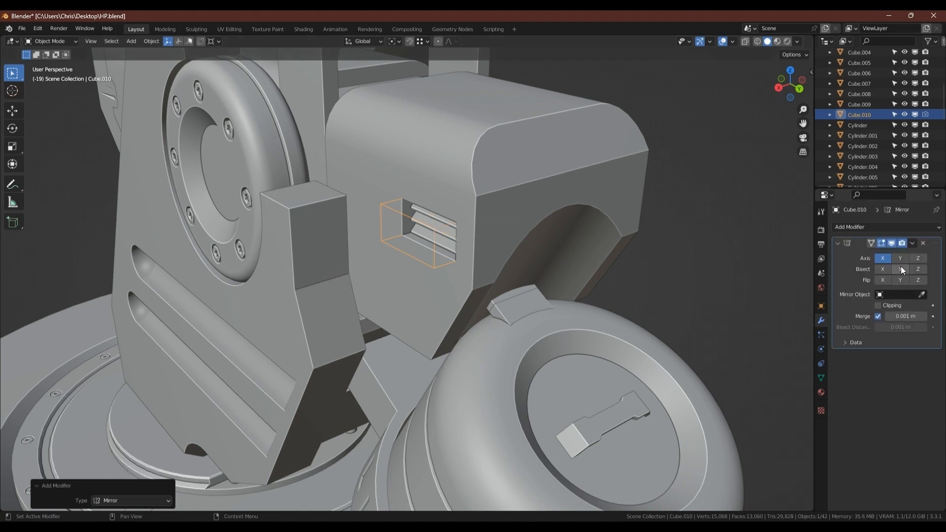
key("ctrl+a")
middle_click_drag(788, 264, 687, 249)
scroll(480, 261, "down", 4)
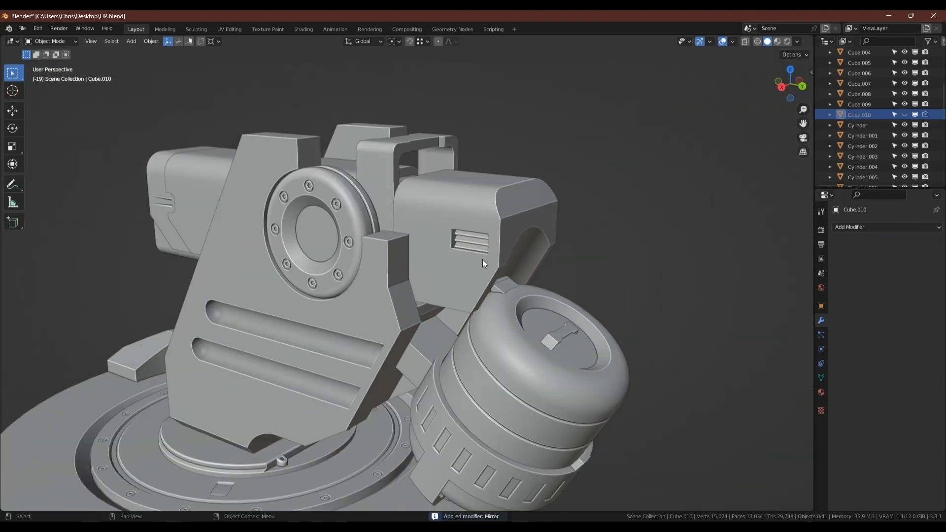
Review the vented turret from the rear and front and save the HP.blend file.
middle_click_drag(483, 260, 509, 308)
scroll(518, 236, "down", 3)
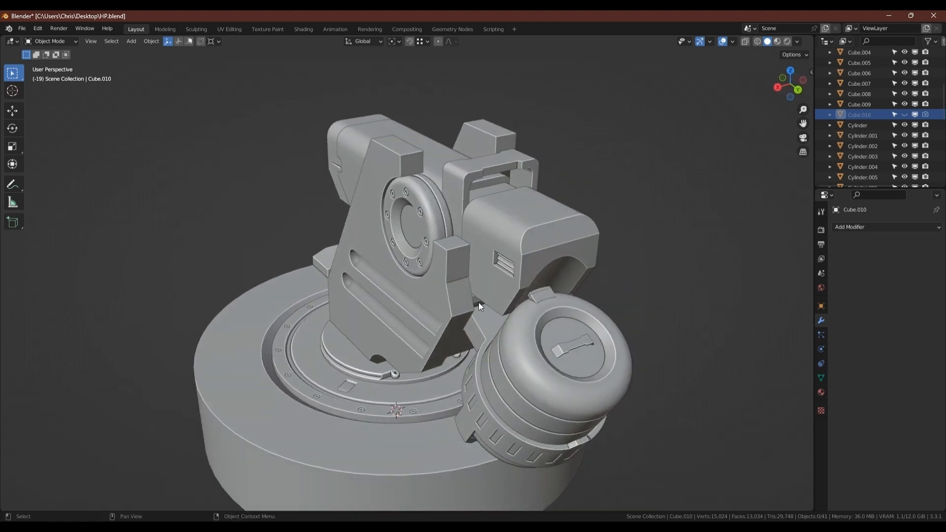
mouse_move(349, 205)
middle_mouse_down()
mouse_move(334, 216)
mouse_move(347, 214)
mouse_move(318, 199)
mouse_move(430, 177)
mouse_move(482, 180)
middle_mouse_up()
key("shift+s")
key("ctrl+s")
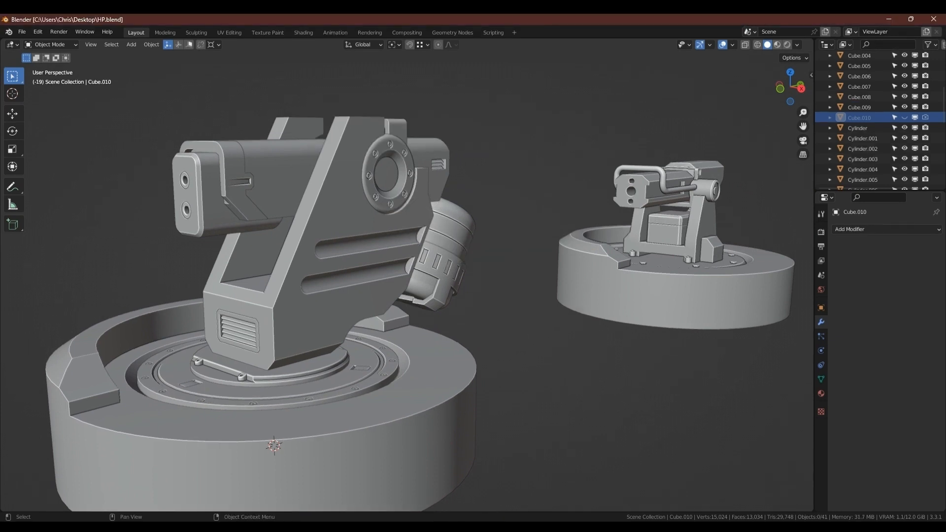
Add a cylinder mesh with 6 vertices, radius 1 m and depth 2 m at the world origin.
middle_click_drag(379, 170, 326, 246)
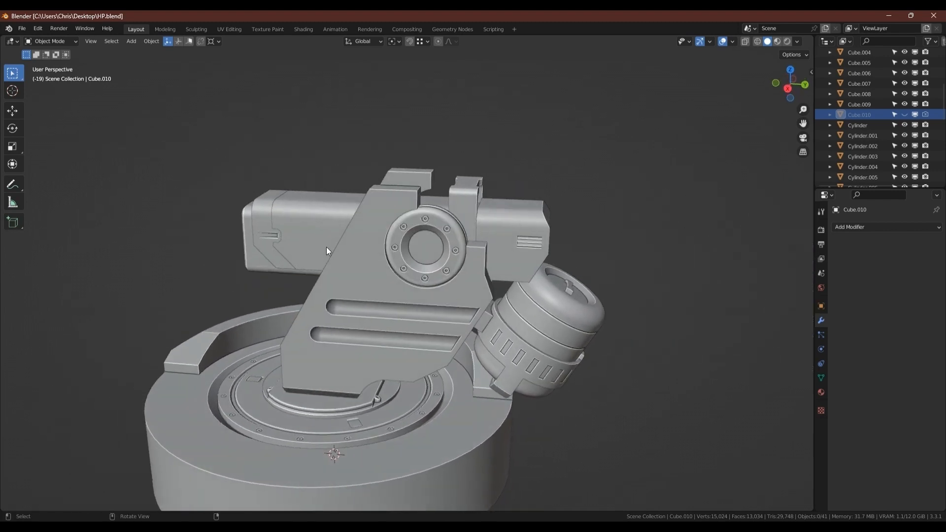
key("shift+a")
mouse_move(336, 243)
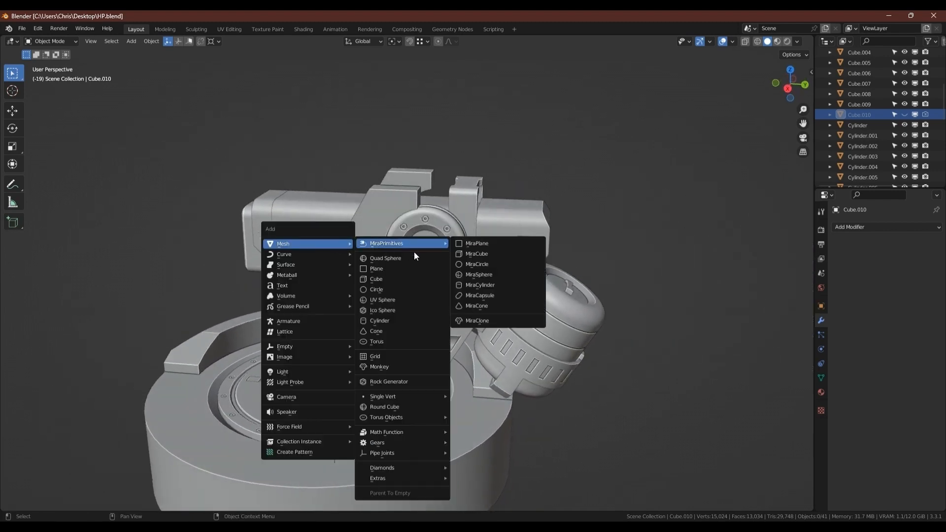
left_click(388, 318)
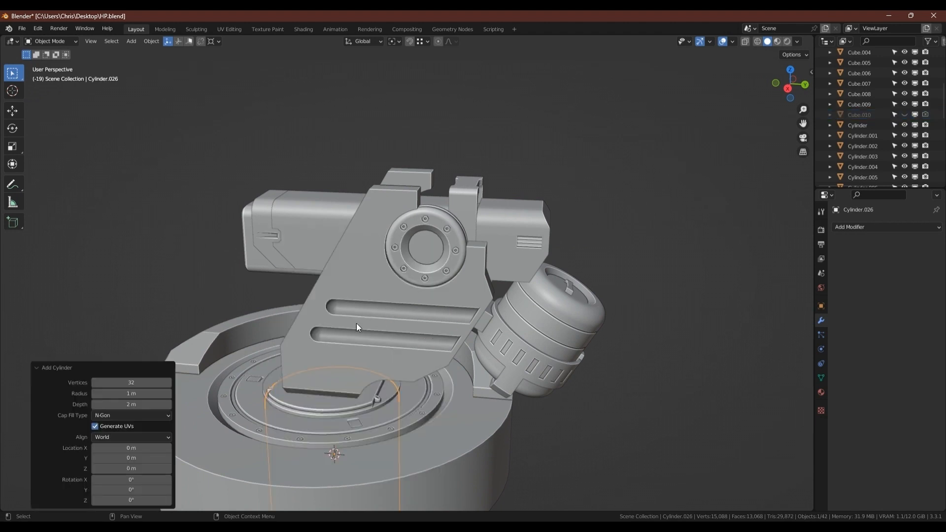
left_click(134, 382)
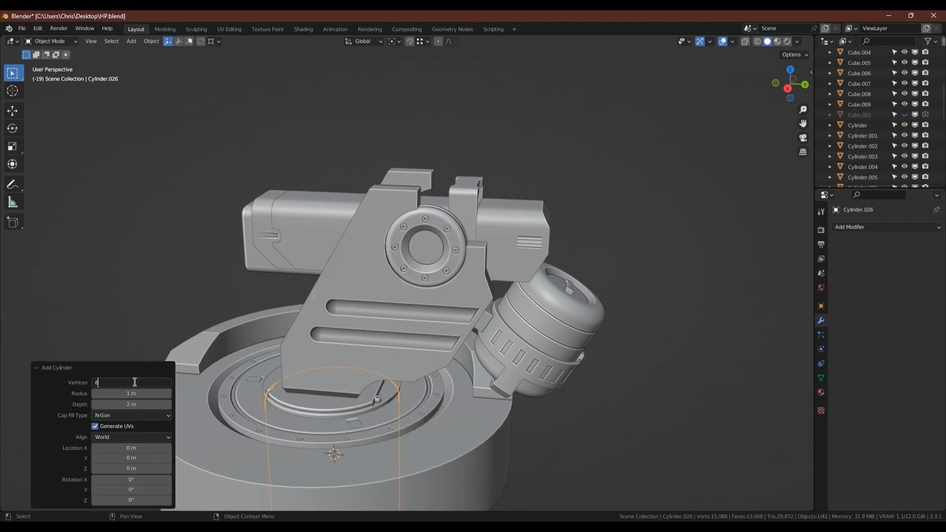
type("6")
key("Return")
Raise the hexagonal cylinder about 3.98 m along Z to the level of the gun body.
key("g")
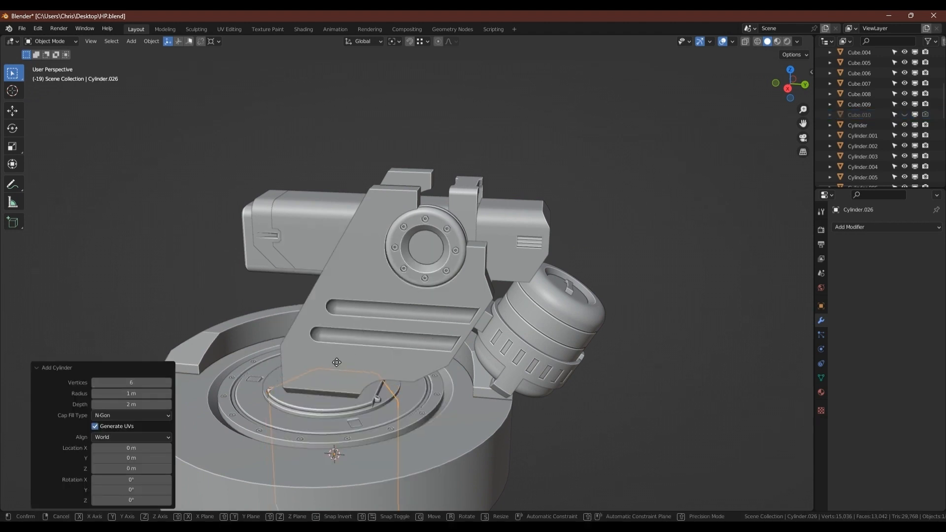
key("z")
left_click(342, 108)
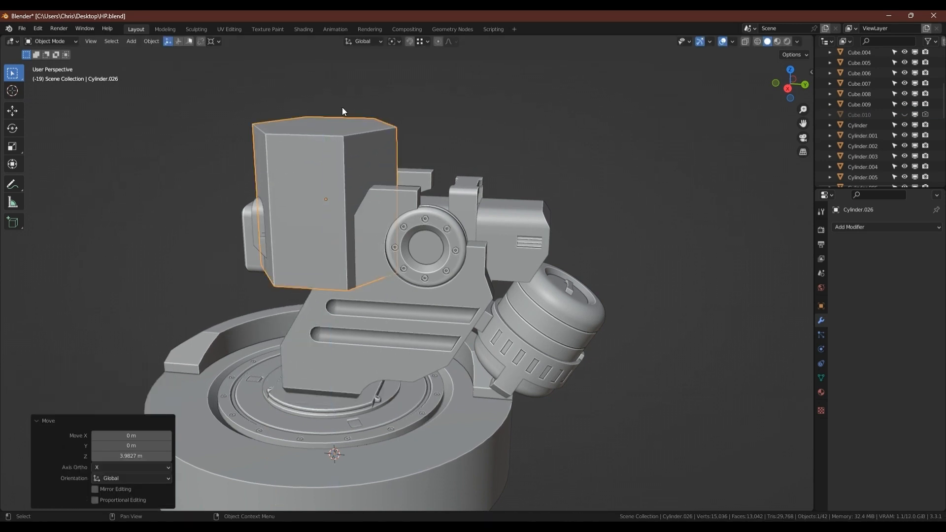
Rotate the hexagonal cylinder 90° about the Y axis.
type("ry90")
key("Return")
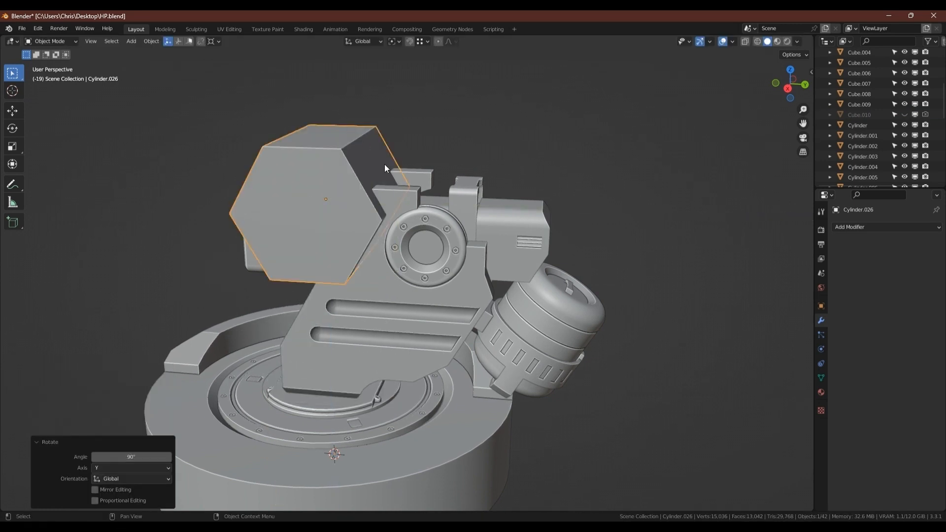
Try to add an edge loop across the upper arm of the side bracket.
scroll(384, 170, "up", 3)
left_click(423, 208)
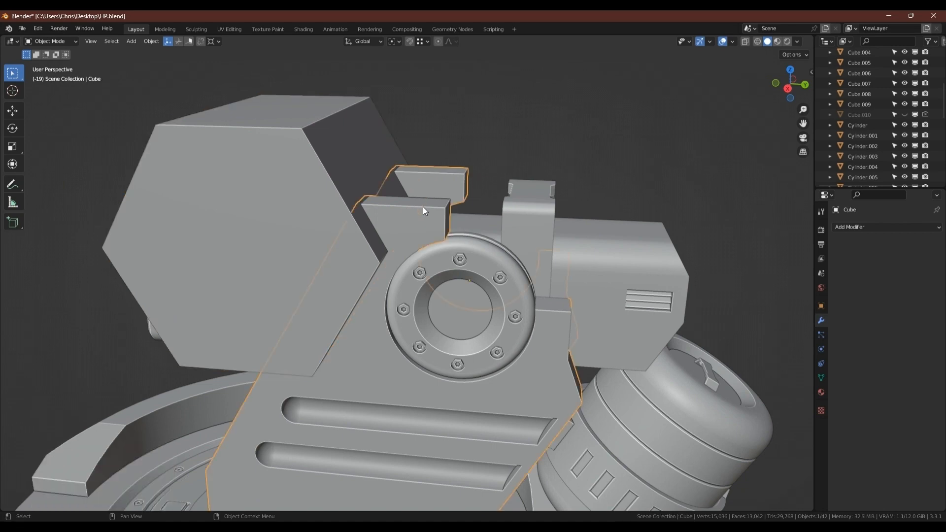
key("Tab")
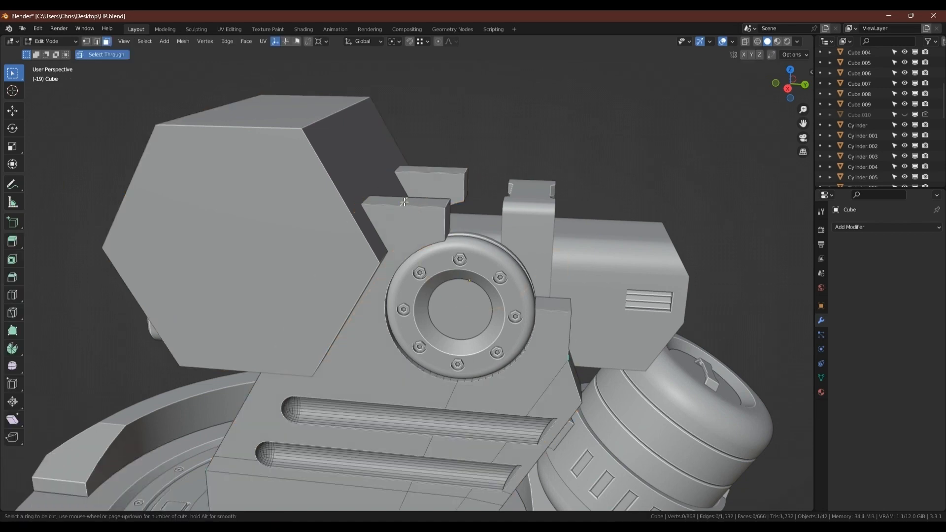
key("Tab")
Turn on the wireframe overlay and move the hexagonal cylinder about 0.73 m in X, 1.09 m in Y and 0.32 m in Z.
left_click(322, 138)
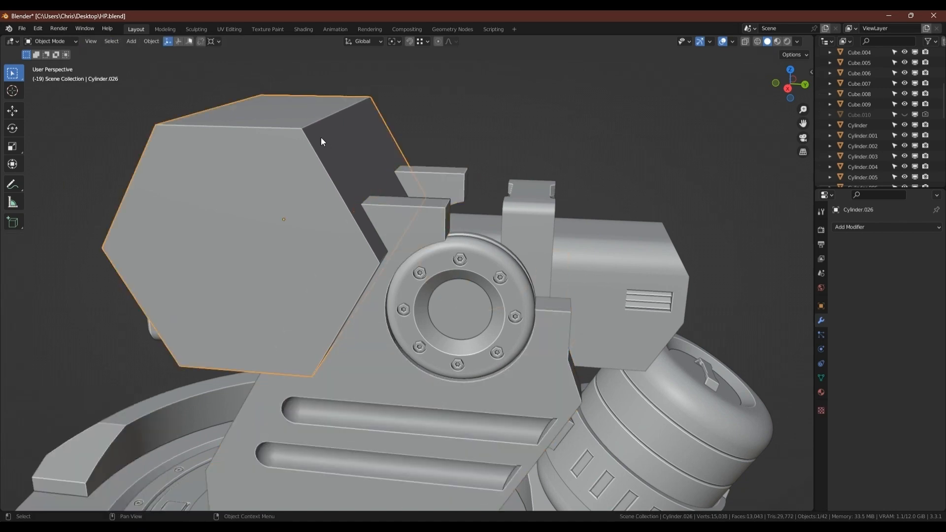
key("shift+w")
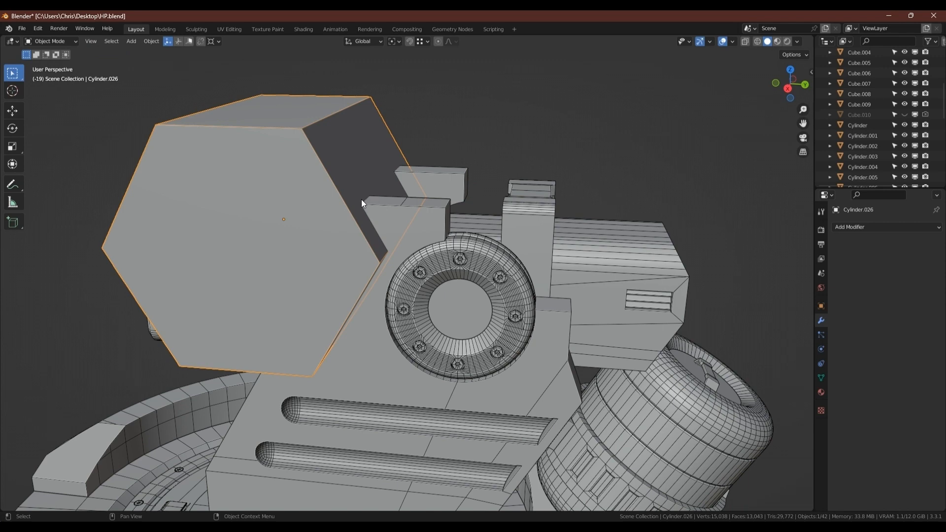
key("g")
left_click(401, 204)
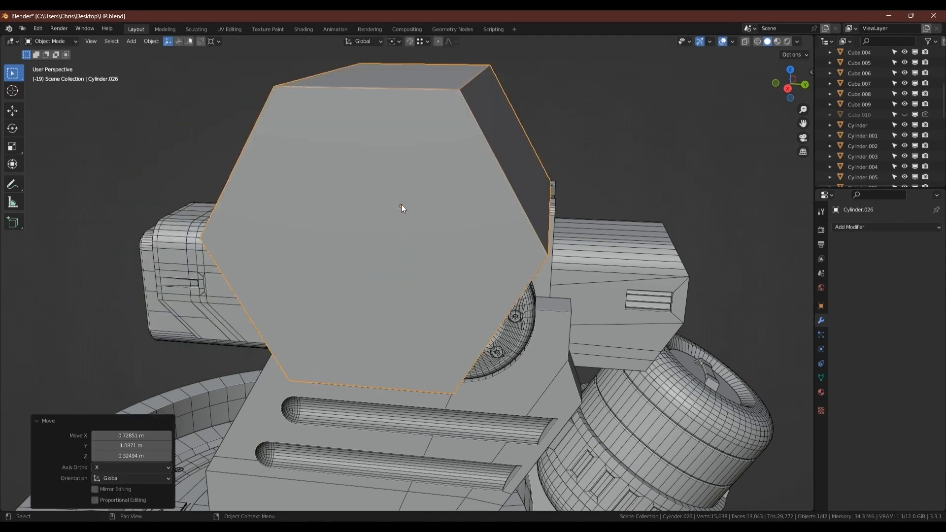
Inspect the side bracket's mesh in X-ray and undo the stray edge cut on it.
left_click(259, 389)
key("Tab")
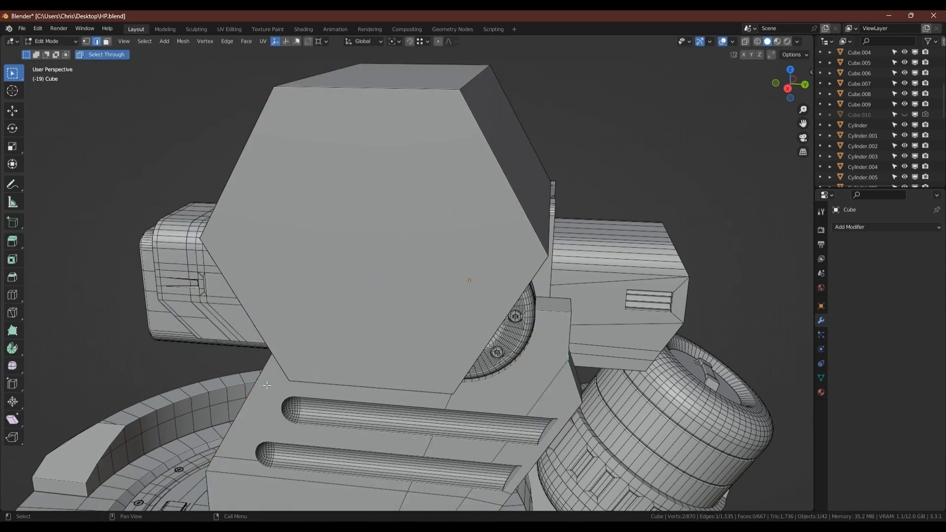
key("alt+z")
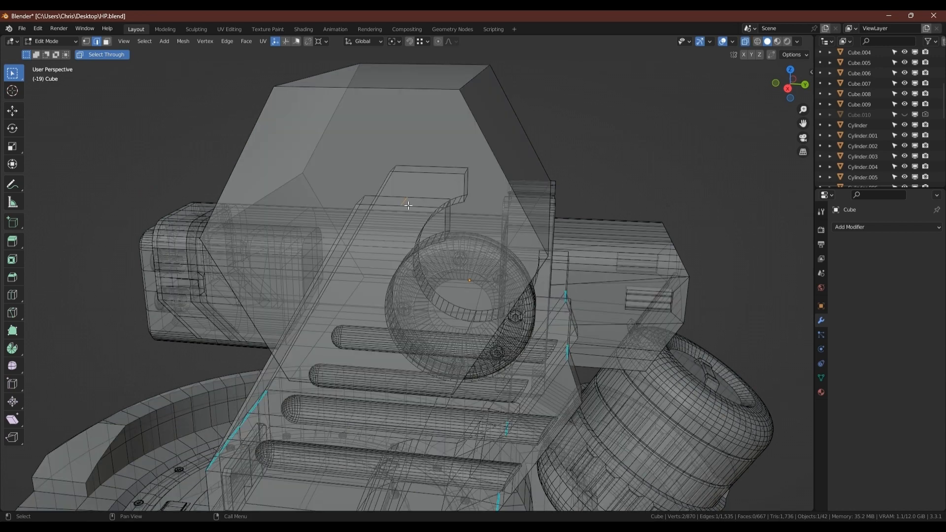
key("Tab")
key("alt+z")
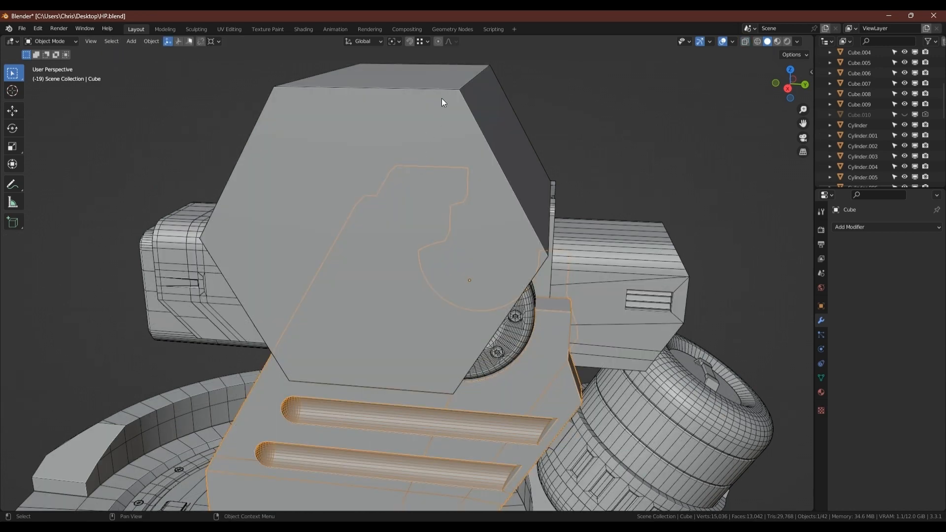
Select the hexagonal cylinder and examine its placement over the bracket arm from behind, with the wireframe overlay shown.
left_click(442, 99)
middle_click_drag(437, 109, 233, 193)
key("alt+z")
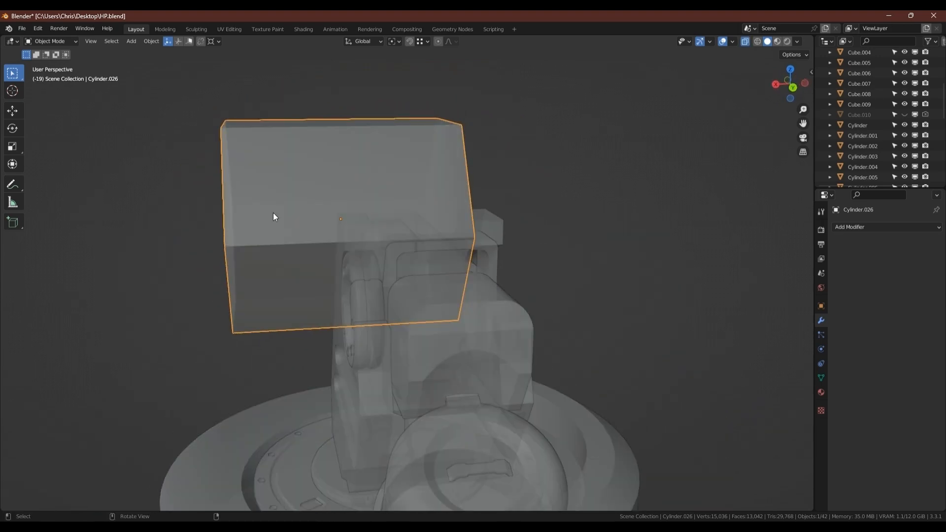
key("alt+z")
scroll(371, 292, "up", 2)
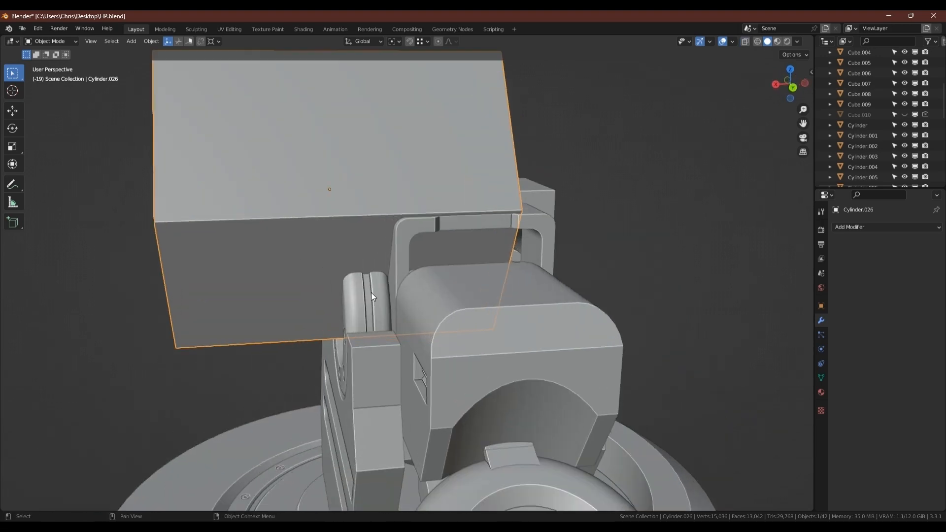
key("shift+z")
scroll(372, 290, "down", 2)
middle_click_drag(363, 275, 362, 278)
scroll(353, 287, "up", 3)
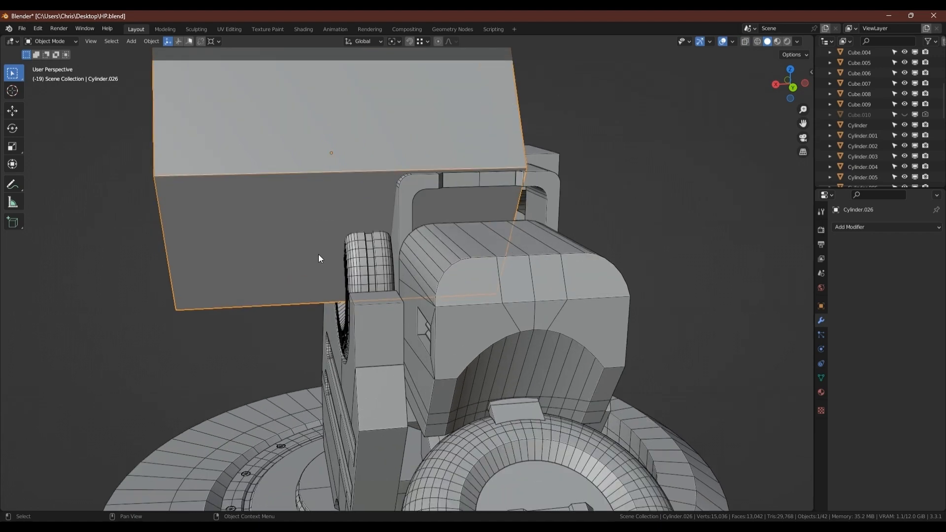
scroll(348, 276, "down", 3)
Scale the hexagonal cylinder's mesh down to about 0.175 in Edit Mode.
key("Tab")
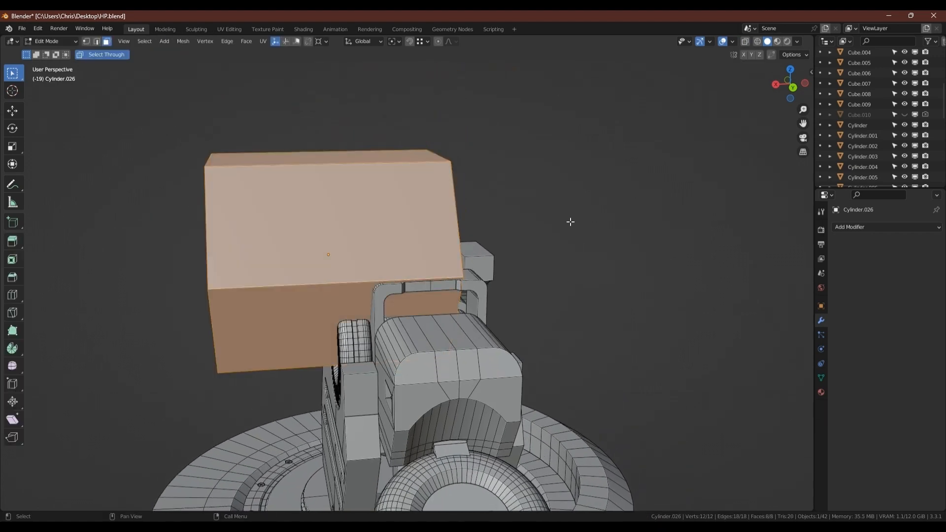
key("s")
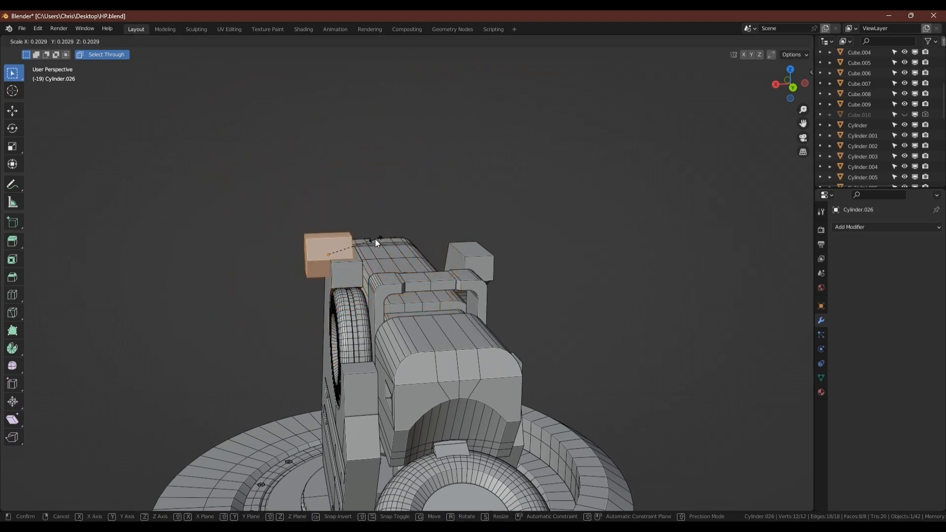
left_click(370, 241)
scroll(345, 247, "up", 3)
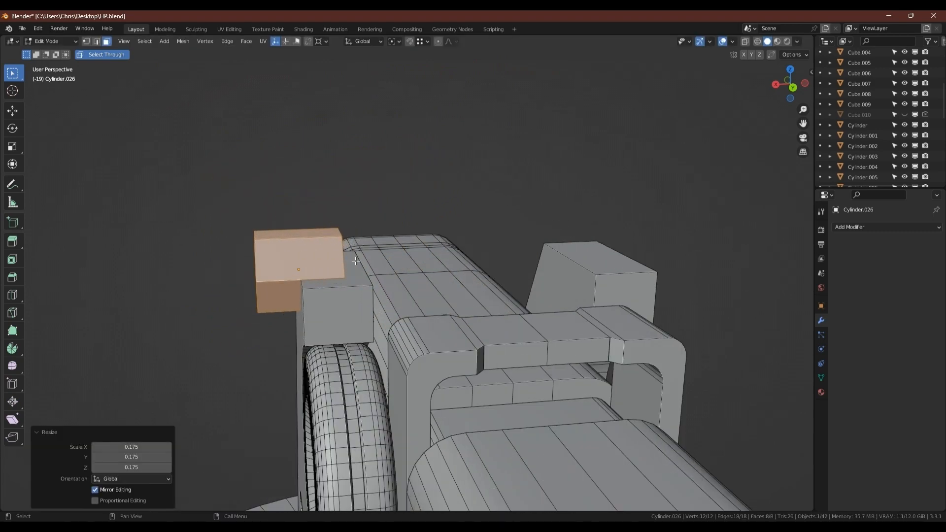
key("Tab")
Add a centred edge loop along the side bracket's edge thickness as an alignment guide.
scroll(306, 310, "down", 2)
middle_click_drag(307, 310, 435, 178)
scroll(384, 305, "down", 2)
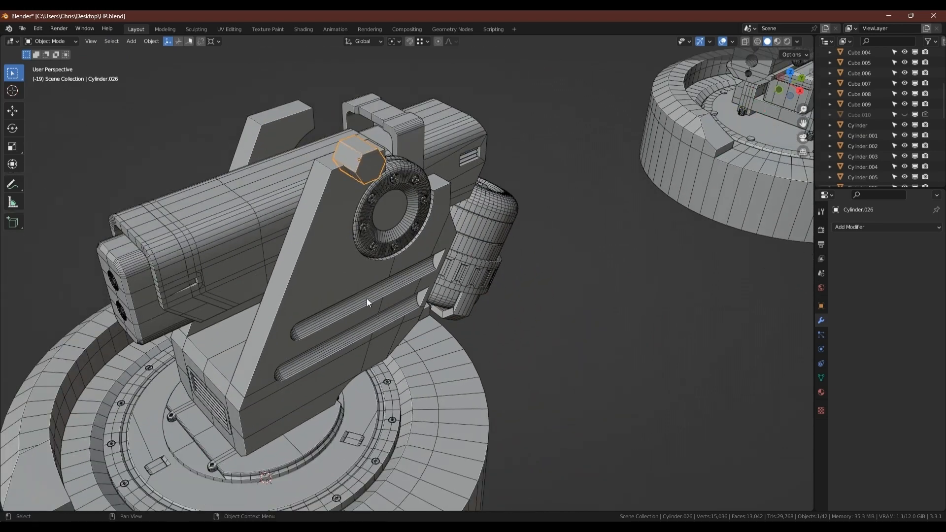
middle_click_drag(381, 333, 436, 320)
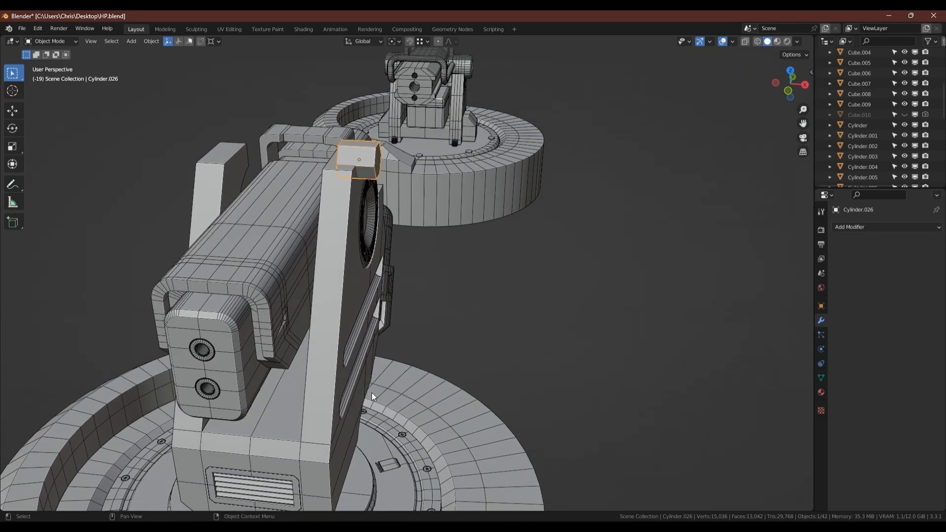
middle_click_drag(371, 392, 107, 311, "shift")
scroll(208, 227, "up", 3)
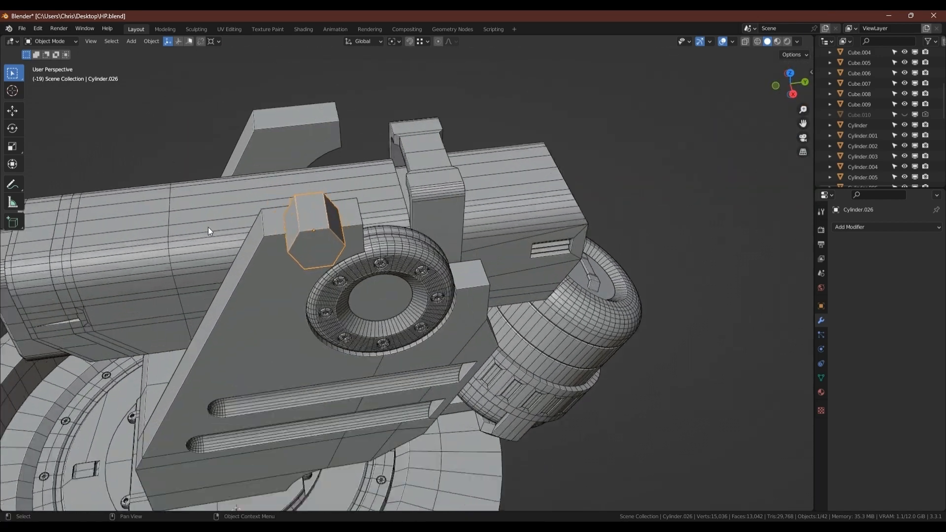
left_click(276, 243)
key("Tab")
key("ctrl+r")
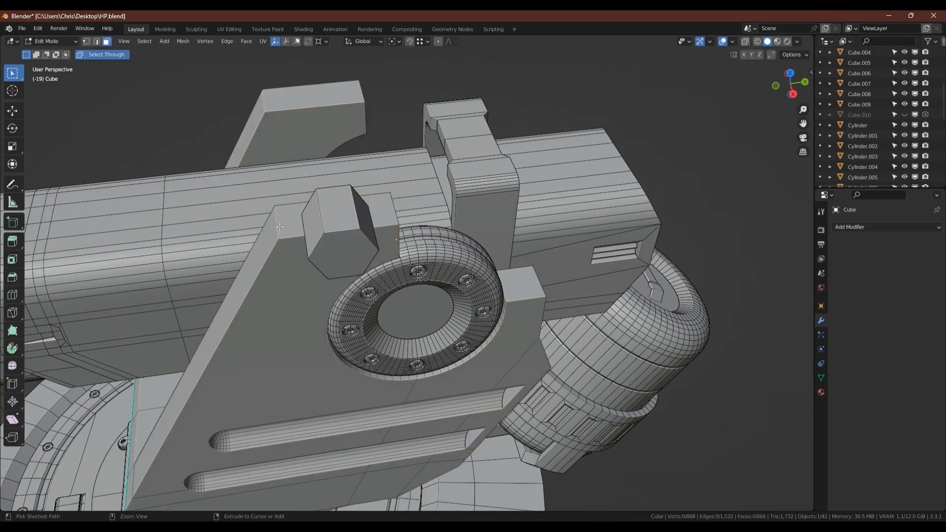
left_click(279, 227)
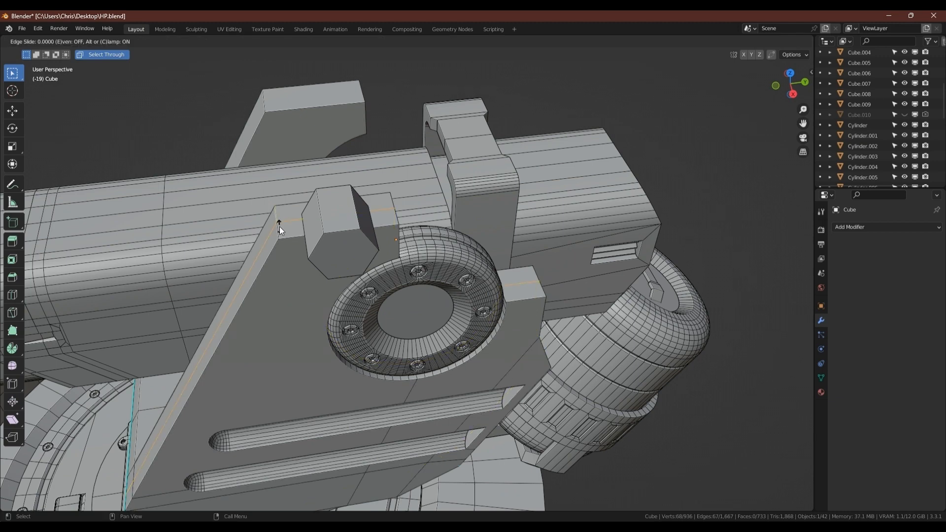
left_click(279, 226)
key("Tab")
Move the hexagonal cylinder about -0.135 m along X to centre it on the bracket arm's guide loop.
left_click(338, 229)
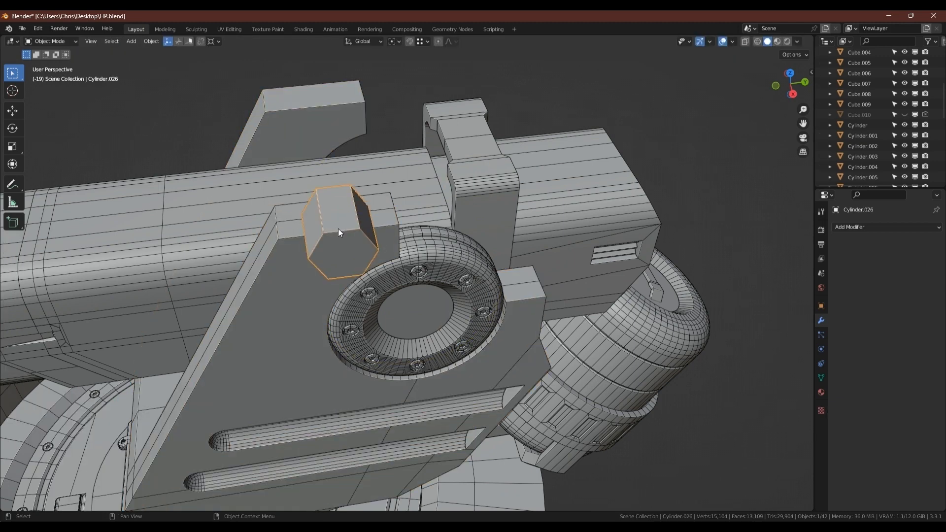
middle_click_drag(332, 232, 359, 243)
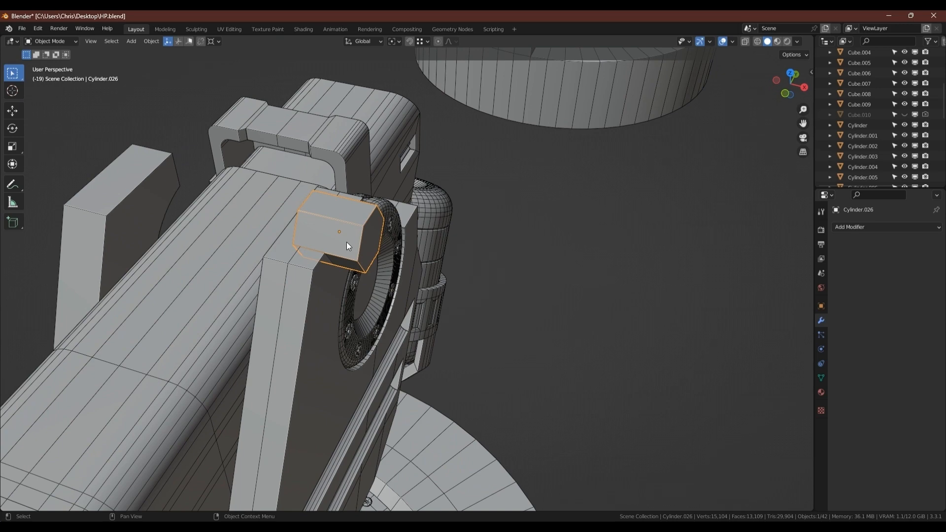
key("g")
key("x")
left_click(296, 271)
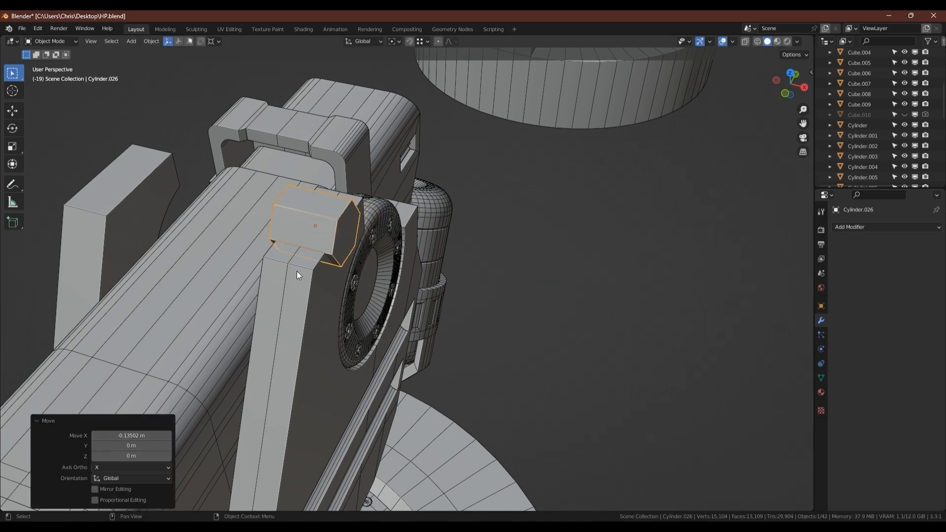
Select the guide edge loop on the side bracket and dissolve it.
scroll(296, 271, "down", 3)
left_click(290, 279)
key("Tab")
left_click(293, 279, "alt")
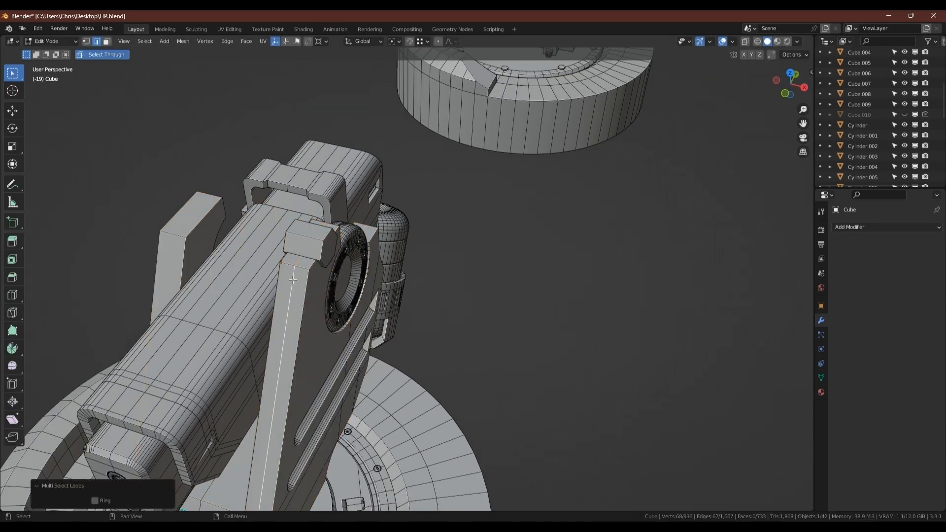
key("ctrl+x")
scroll(293, 279, "down", 3)
middle_click_drag(313, 279, 239, 237, "alt")
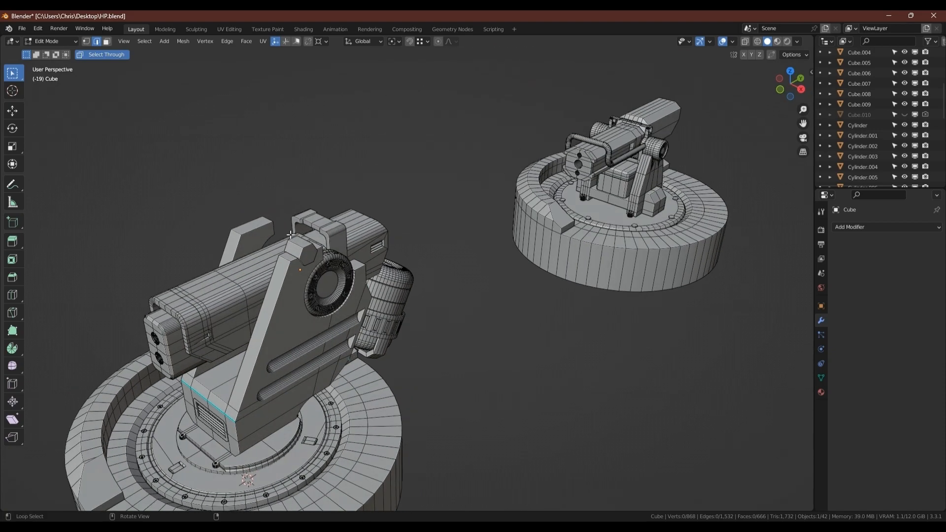
key("Tab")
Turn off the wireframe overlay and scale the hexagonal cylinder's mesh up by about 1.06.
scroll(242, 223, "up", 6)
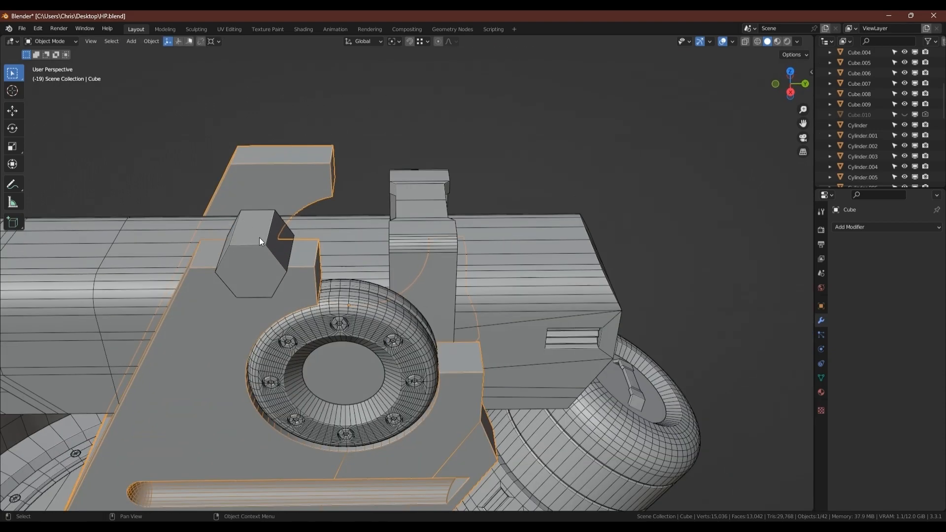
left_click(259, 239)
key("F4")
middle_click_drag(261, 249, 336, 252, "alt")
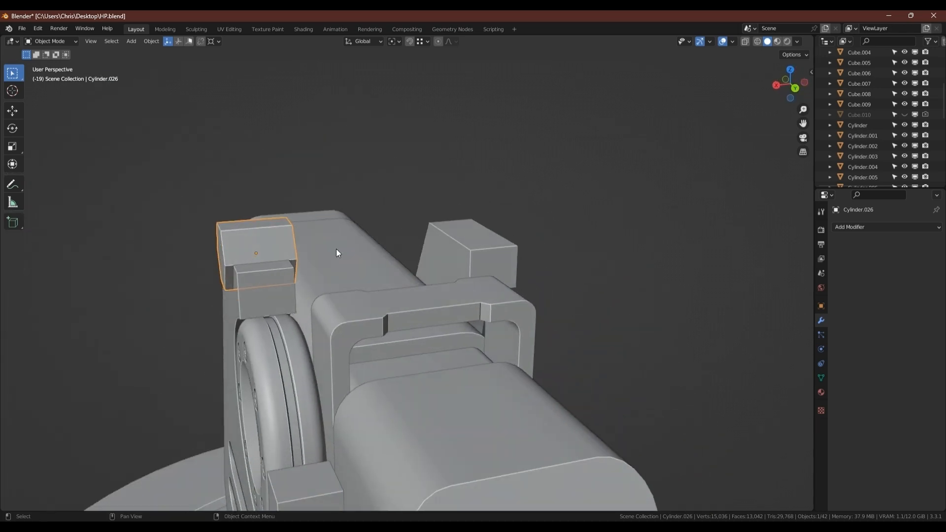
key("Tab")
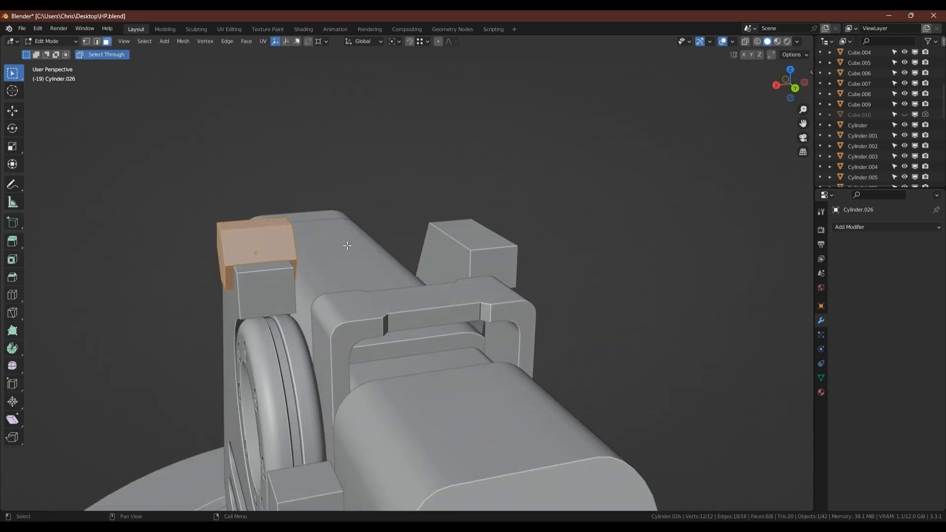
middle_click_drag(308, 257, 369, 270)
key("s")
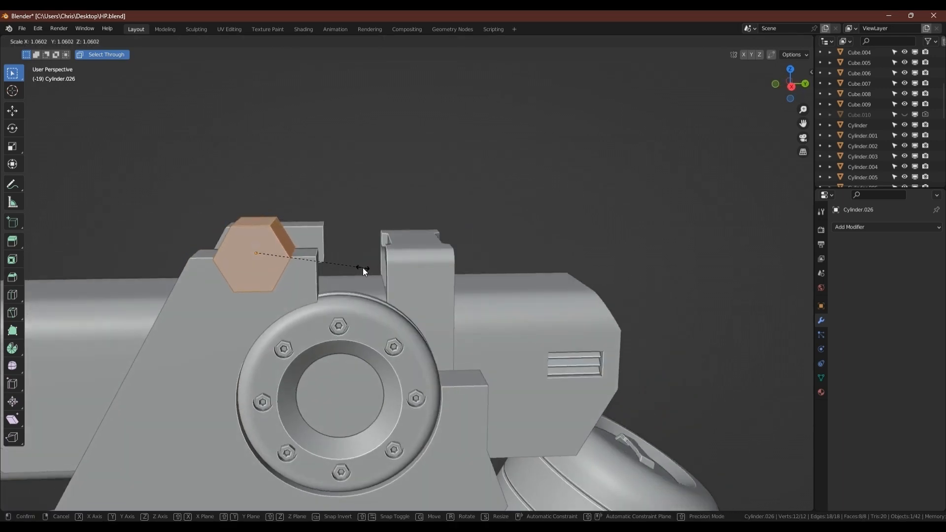
left_click(363, 268)
key("Tab")
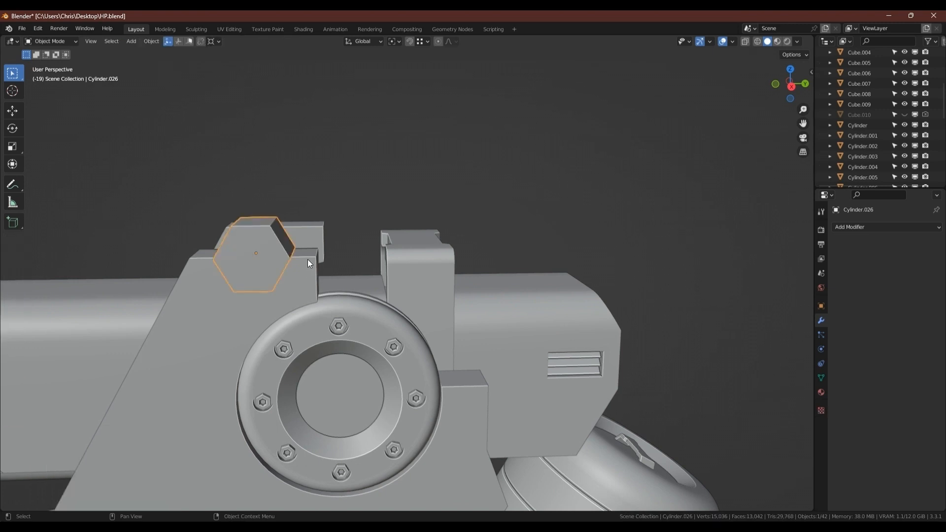
Fine-tune the hexagonal cylinder's height over the bracket arm by nudging it along Z.
key("g")
key("z")
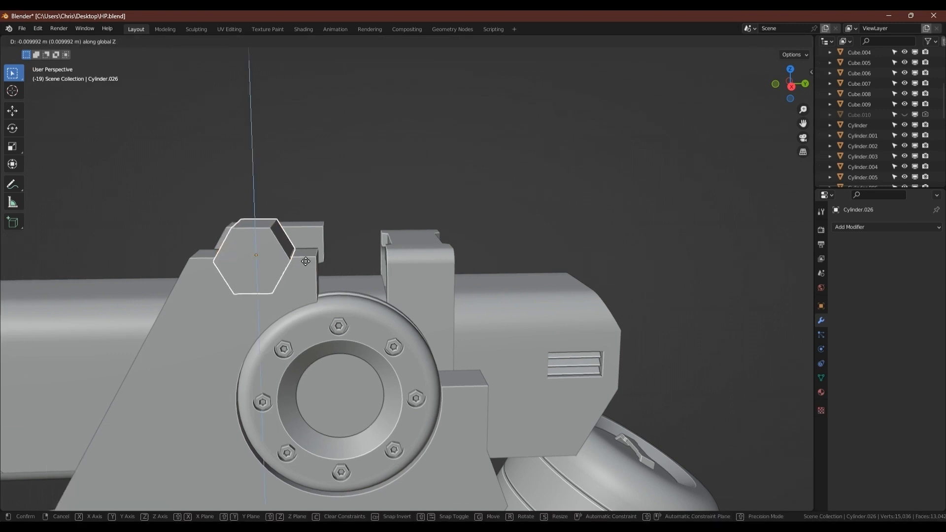
left_click(310, 258)
Cut the hexagonal cylinder out of the side bracket's upper edge with a Brush Boolean Difference.
middle_click_drag(310, 258, 286, 271)
left_click(313, 278, "shift")
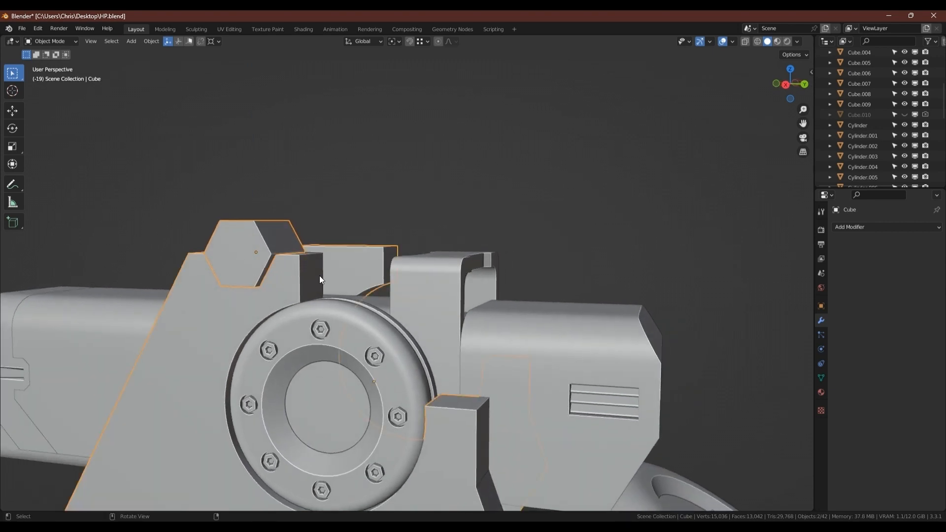
key("ctrl+shift+b")
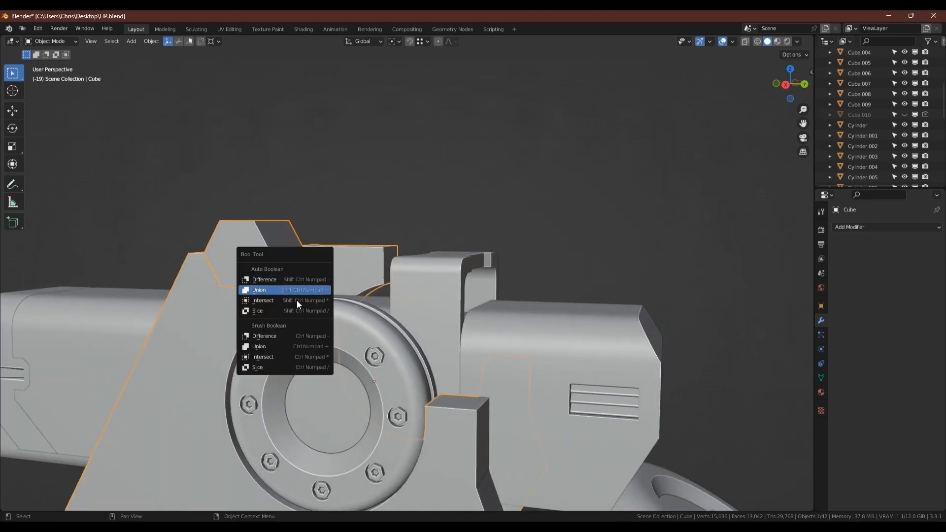
left_click(272, 336)
left_click(308, 268)
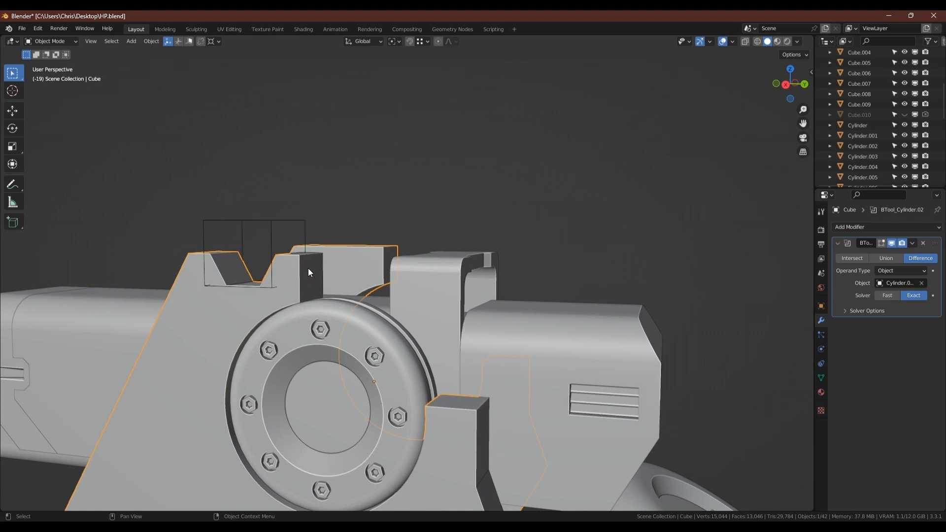
middle_click_drag(308, 268, 300, 293)
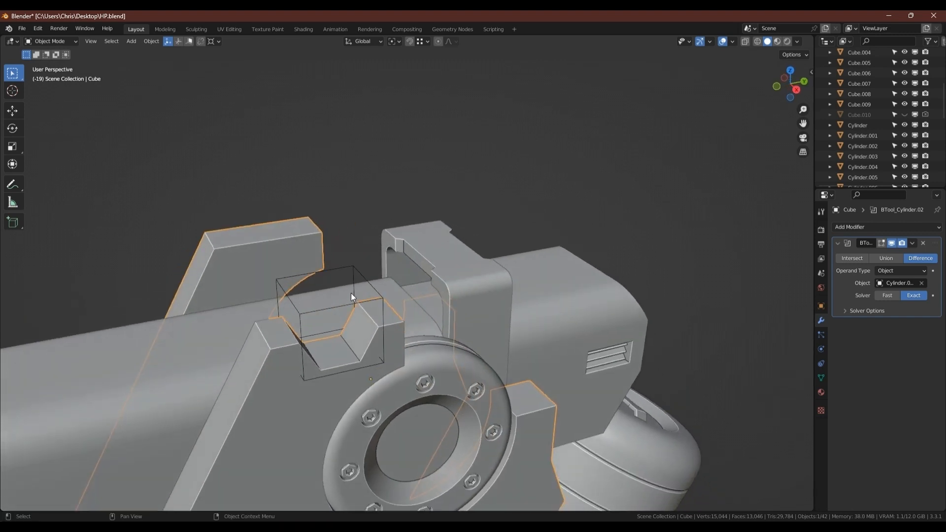
Add a cube and snap it to the hexagonal cutter at the side bracket's upper notch.
mouse_move(362, 348)
middle_mouse_down()
mouse_move(392, 348)
mouse_move(356, 353)
mouse_move(349, 342)
middle_mouse_up()
scroll(347, 339, "down", 3)
middle_click_drag(262, 341, 320, 309)
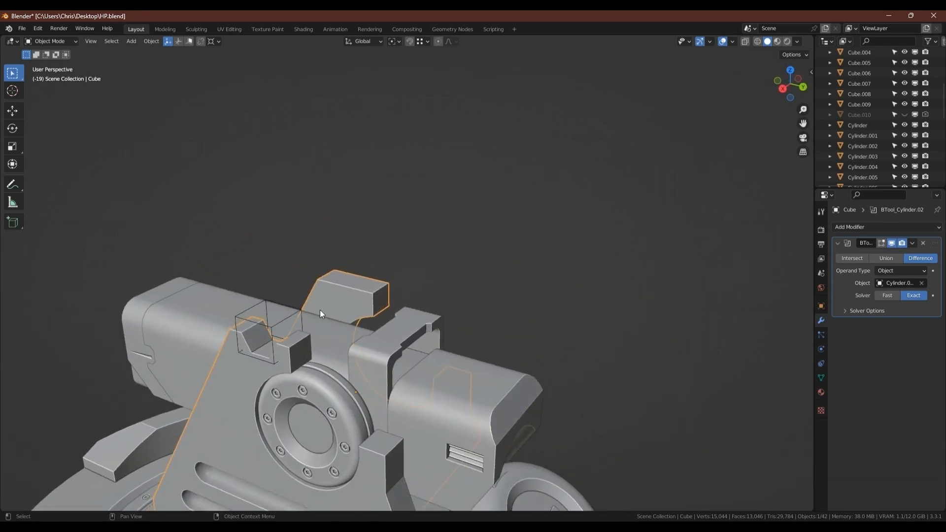
key("shift+a")
mouse_move(359, 295)
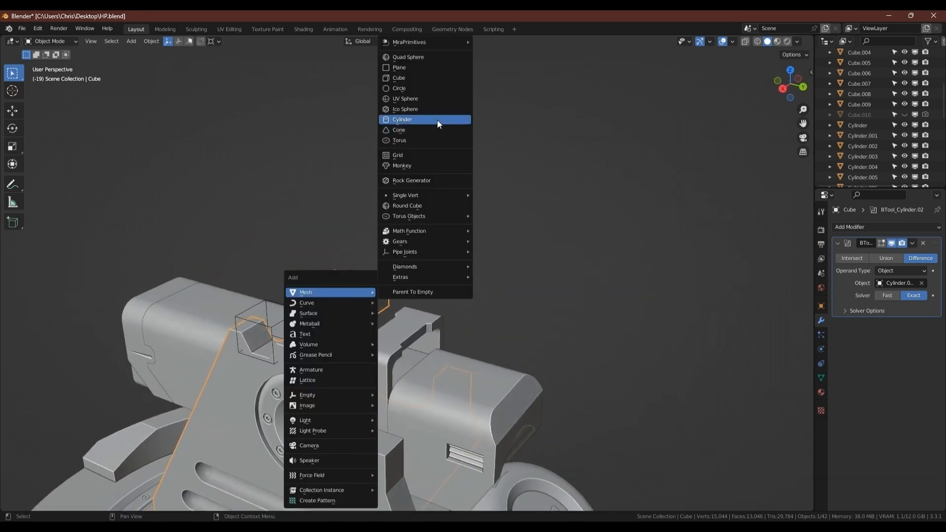
left_click(400, 79)
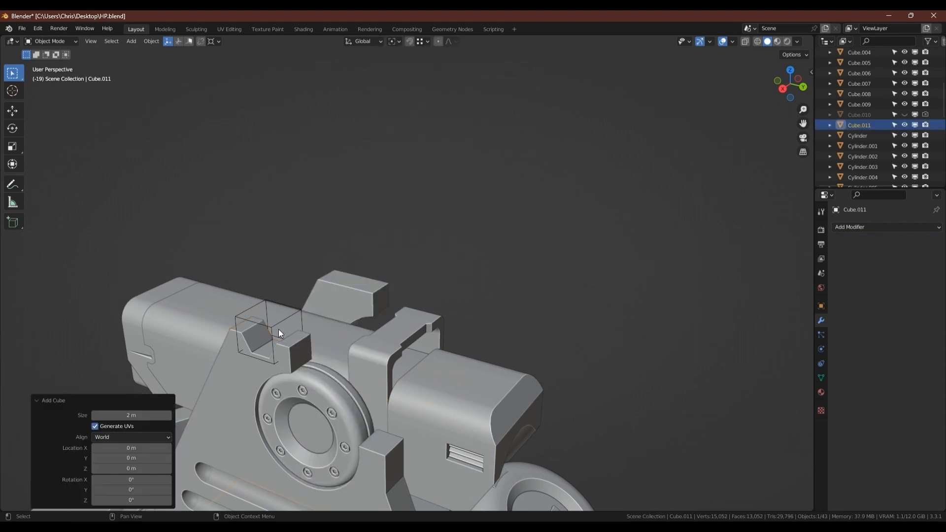
left_click(297, 311, "shift")
right_click(297, 311)
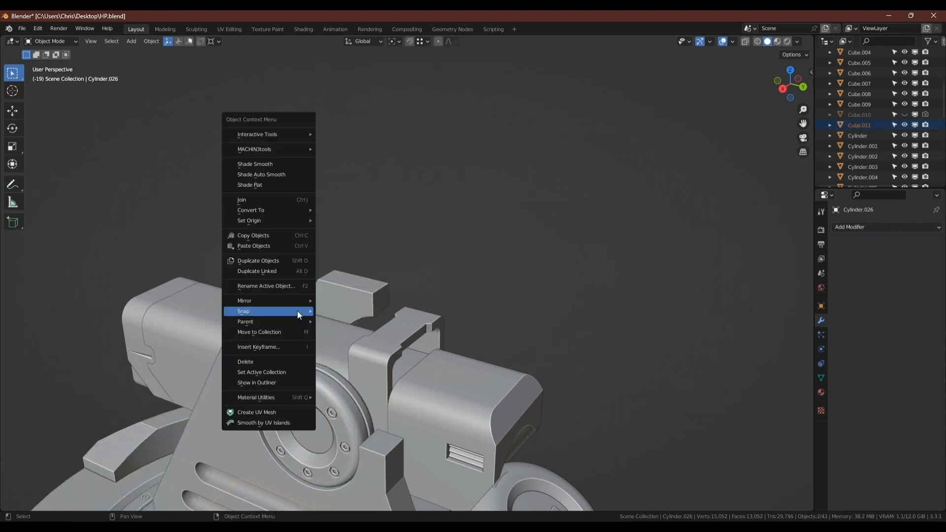
mouse_move(297, 311)
left_click(356, 342)
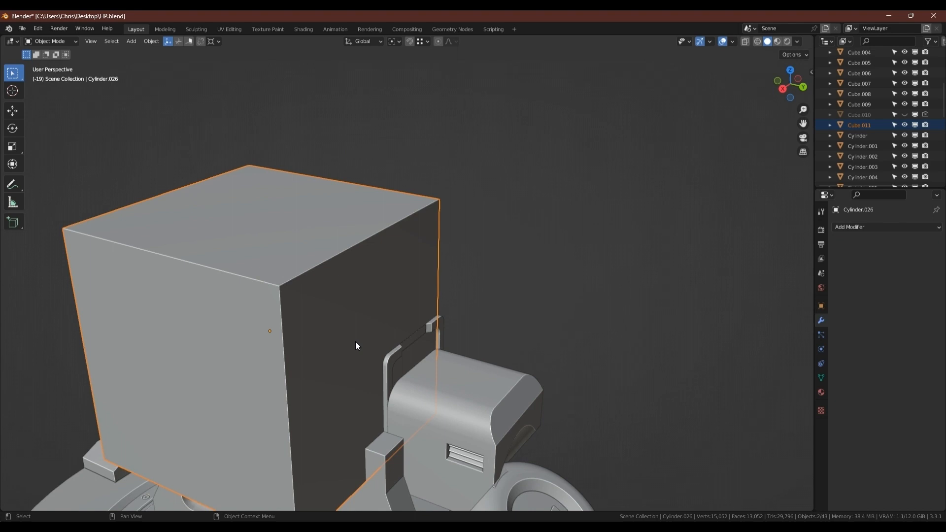
Scale the new cube's mesh down to about 0.112 so it fits inside the hexagonal cutter.
left_click(352, 265)
key("Tab")
key("s")
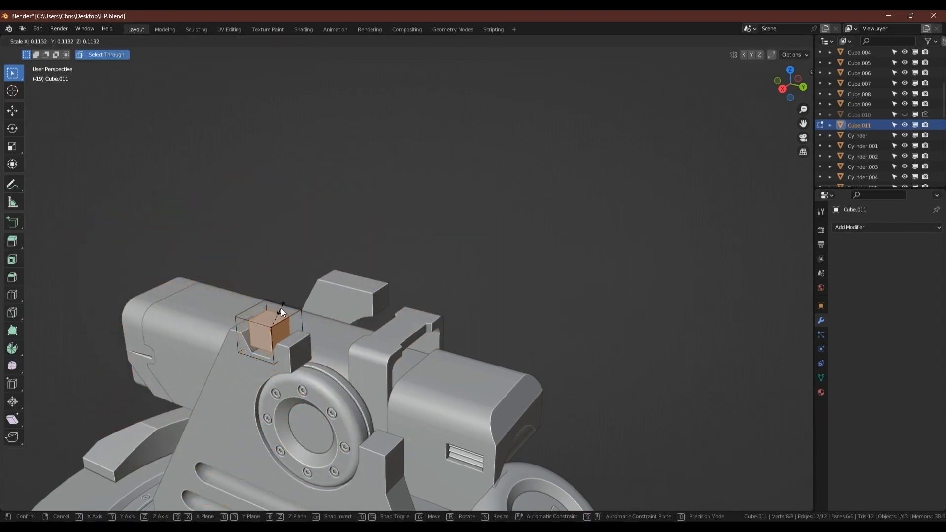
left_click(281, 308)
scroll(334, 303, "up", 4)
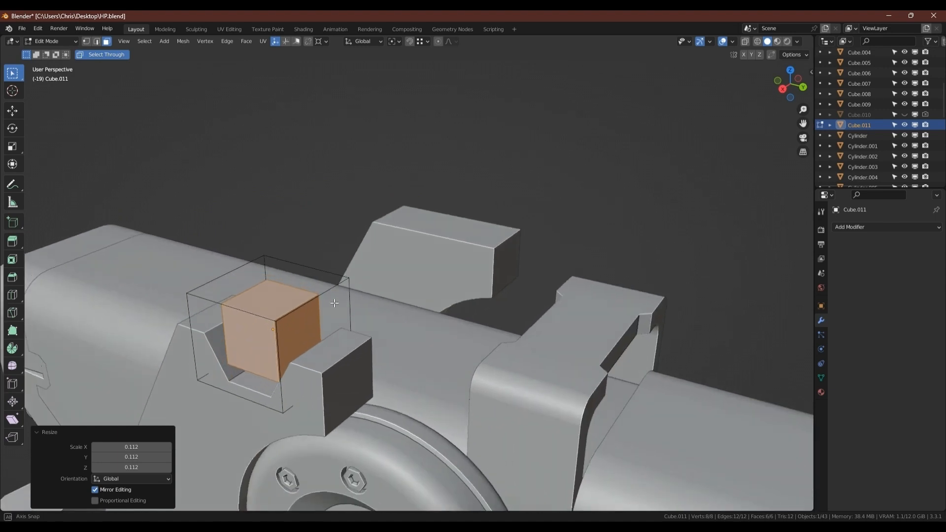
Lower the cube's mesh about 0.16 m along Z into the notch and stretch it along Y by about 1.77.
middle_click_drag(335, 303, 274, 311)
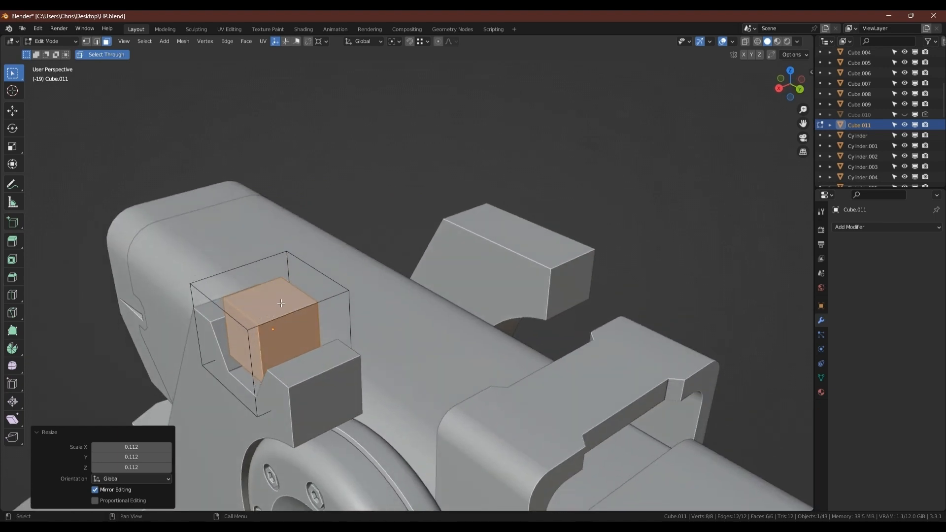
key("g")
key("z")
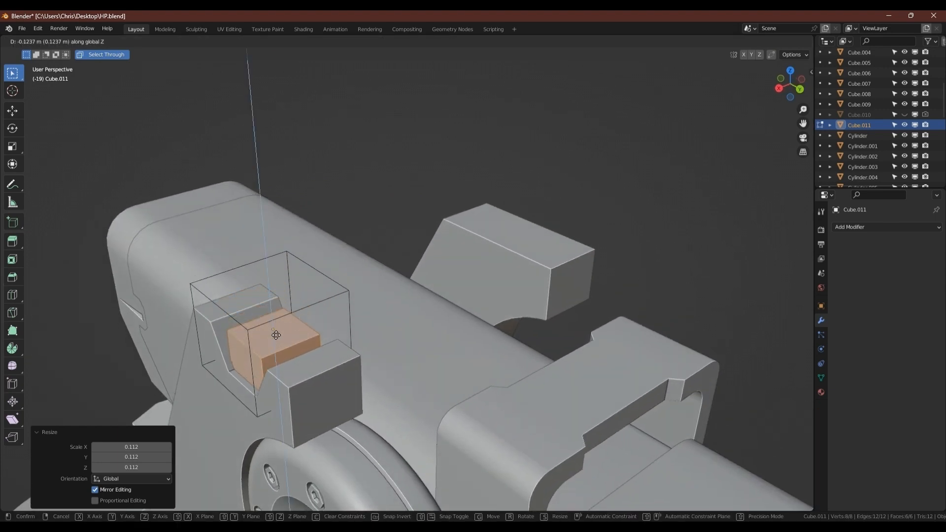
left_click(273, 341)
middle_click_drag(273, 341, 314, 333)
key("s")
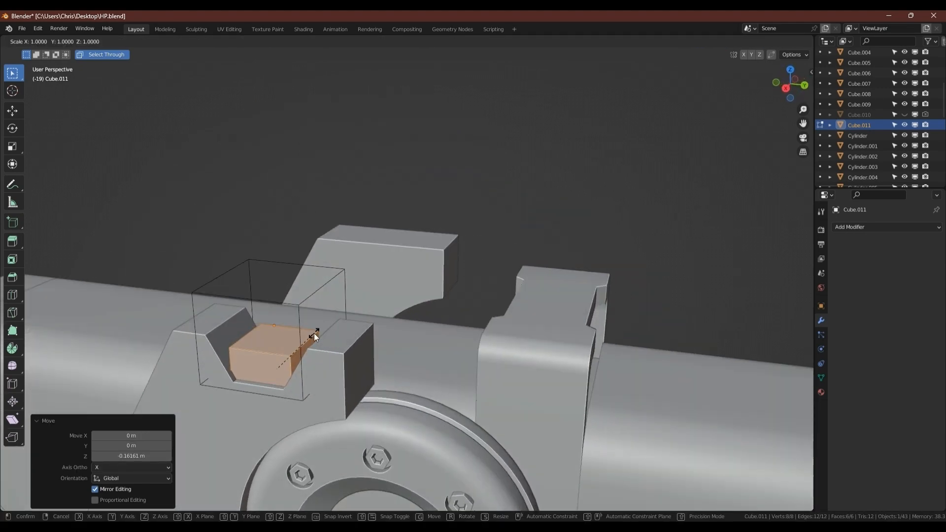
key("y")
left_click(354, 321)
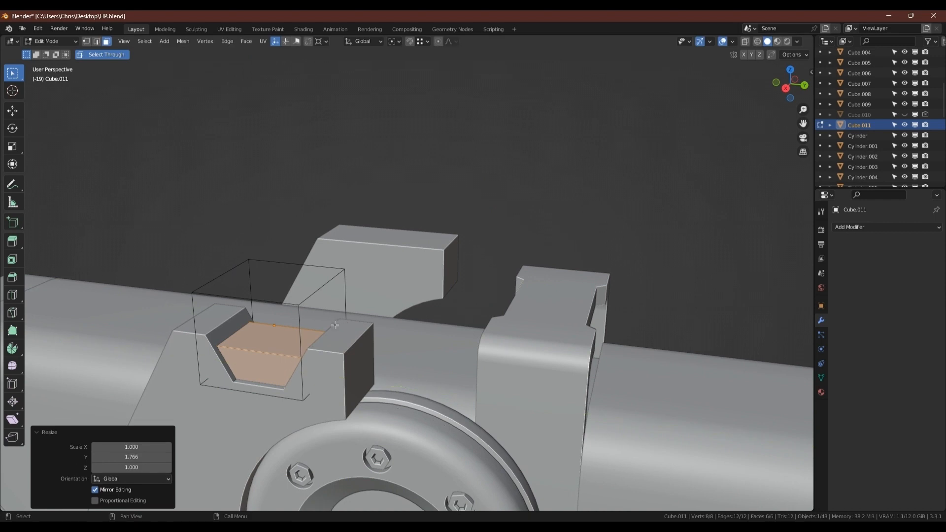
Subtract the cube from the hexagonal cutter with a Brush Boolean Difference, leaving a solid block inside the bracket's notch.
key("Tab")
left_click(337, 275, "shift")
key("ctrl+shift+b")
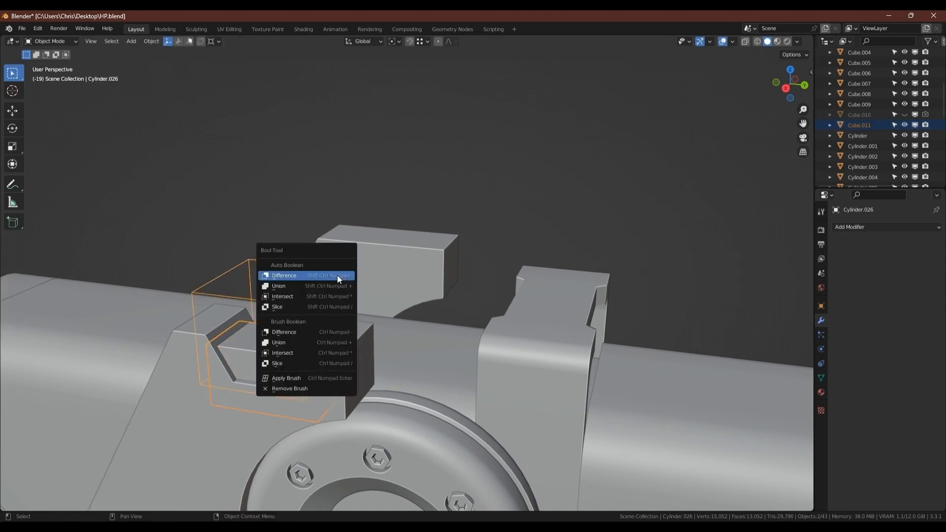
left_click(300, 331)
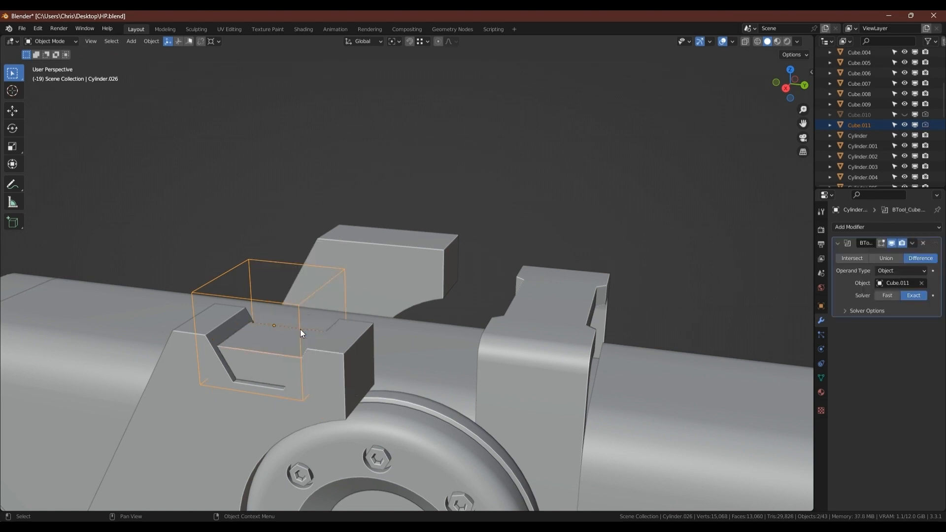
Narrow the cube brush's mesh along X to about 0.688 so the block sits inset within the notch.
left_click(289, 327)
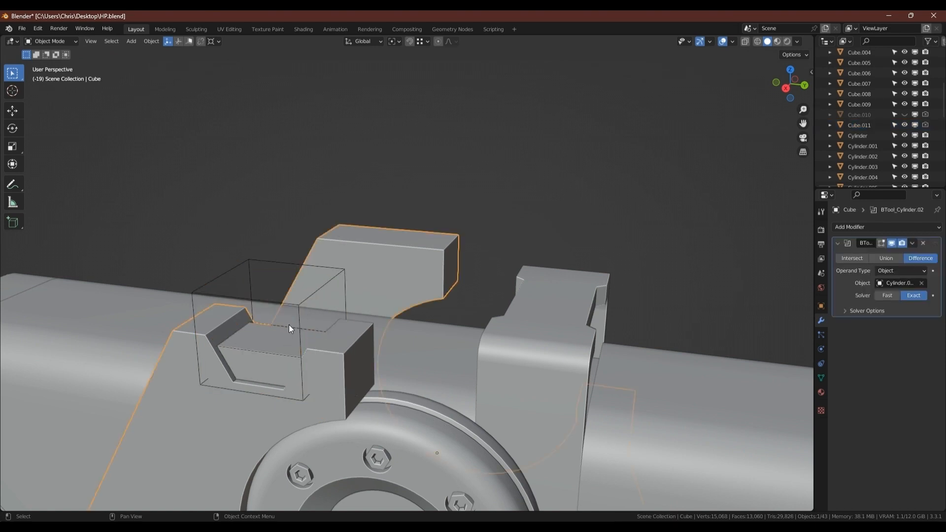
left_click(290, 327)
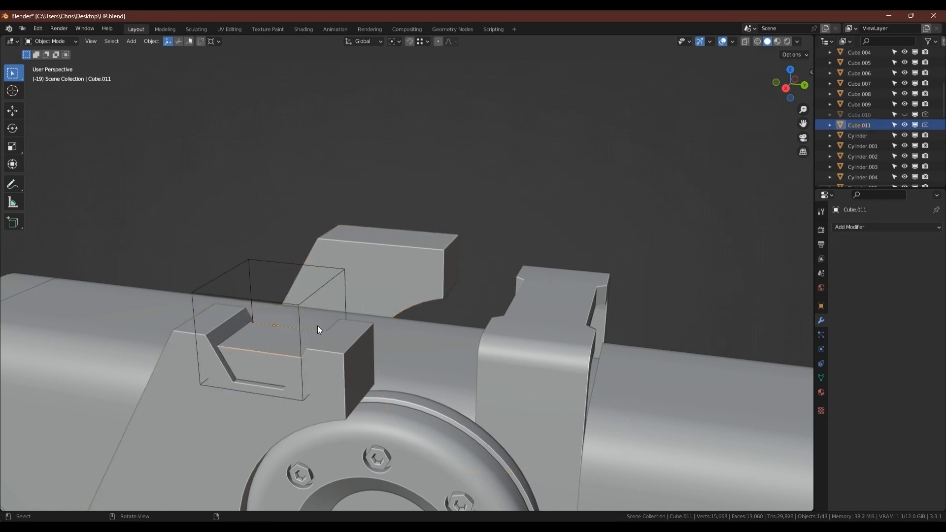
middle_click_drag(317, 327, 306, 327)
key("Tab")
key("s")
key("x")
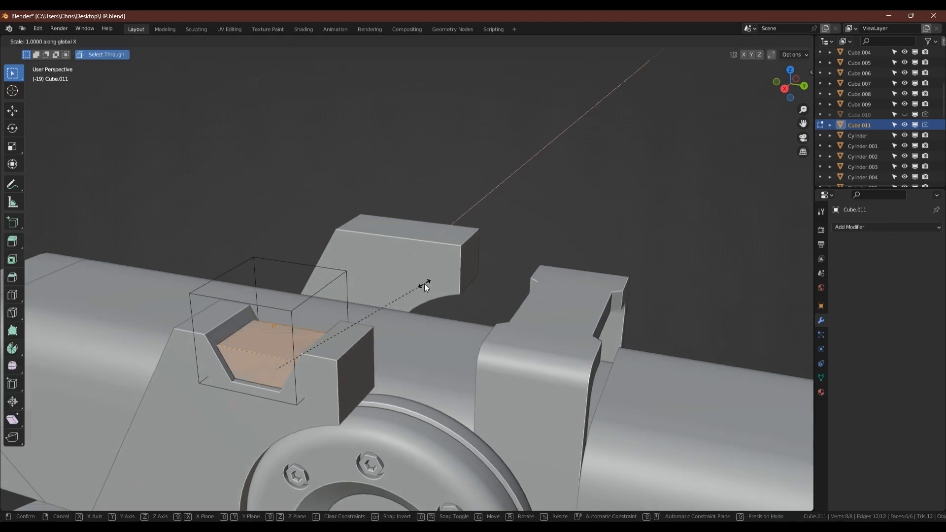
left_click(374, 303)
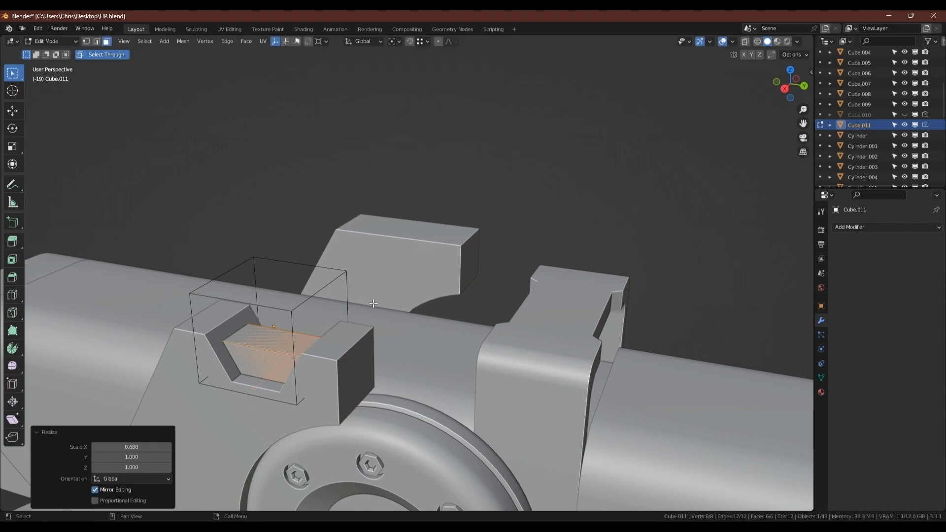
middle_click_drag(374, 303, 295, 286)
key("Tab")
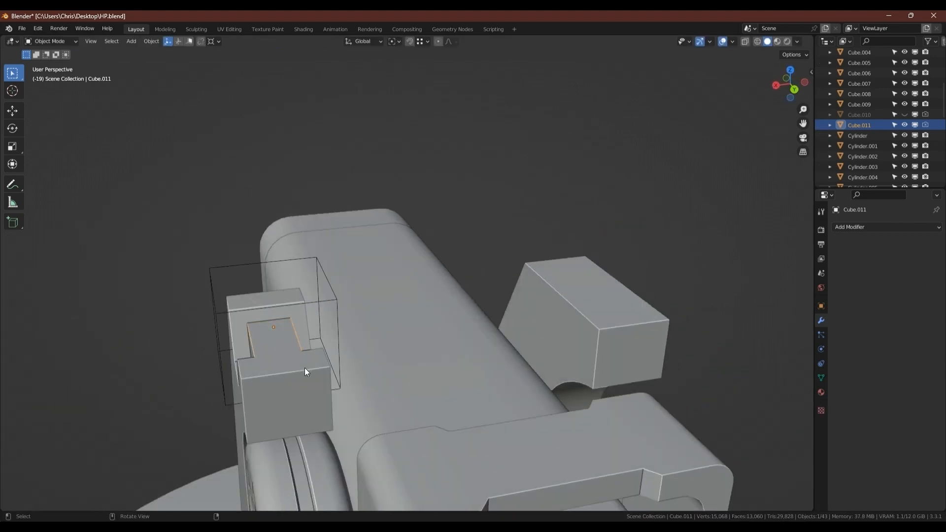
Apply all Bool Tool brushes on the side bracket.
middle_click_drag(305, 367, 364, 363)
left_click(365, 364)
key("ctrl+shift+b")
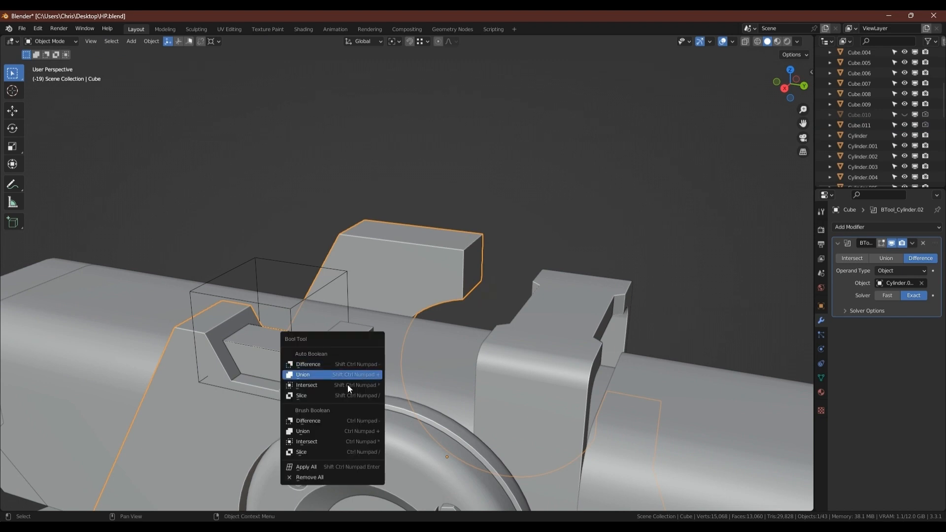
left_click(331, 465)
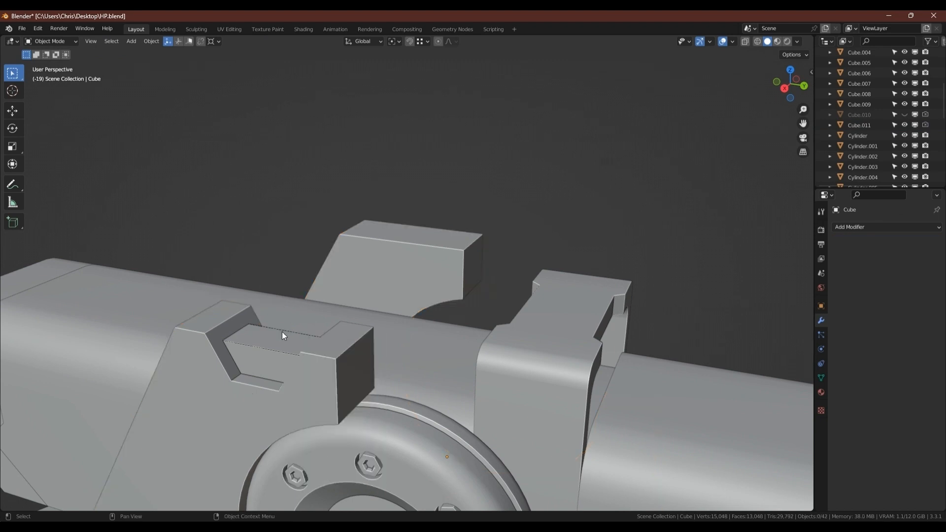
Delete the leftover cube brush from the side bracket's notch.
left_click(283, 333)
left_click(297, 337)
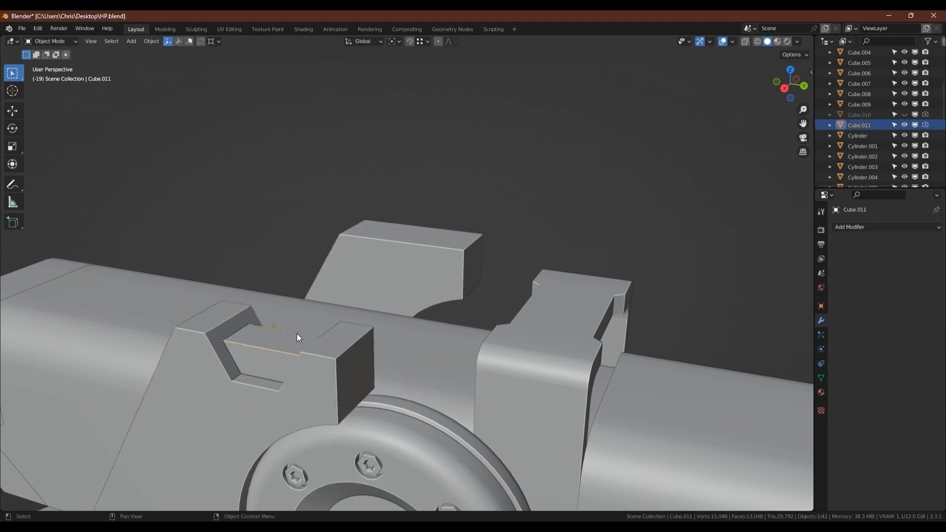
key("Delete")
scroll(301, 328, "down", 5)
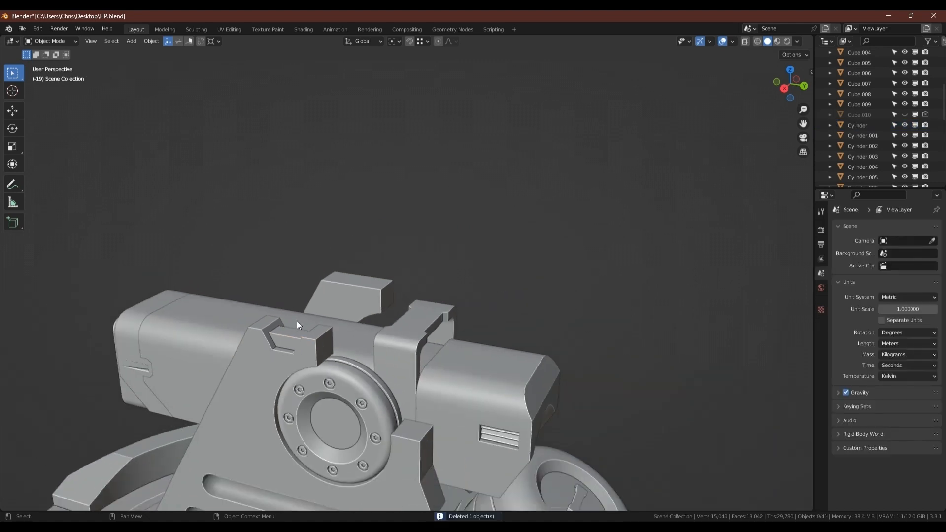
Connect the upper corner vertices of the notch's inner block to the adjacent notch rim vertices on the side bracket.
left_click(273, 338)
key("Tab")
scroll(274, 321, "up", 4)
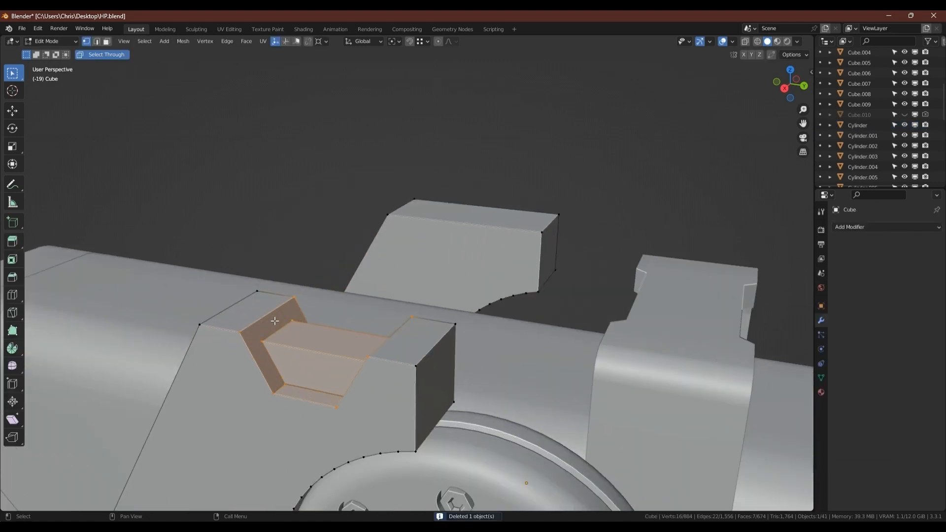
left_click(291, 303)
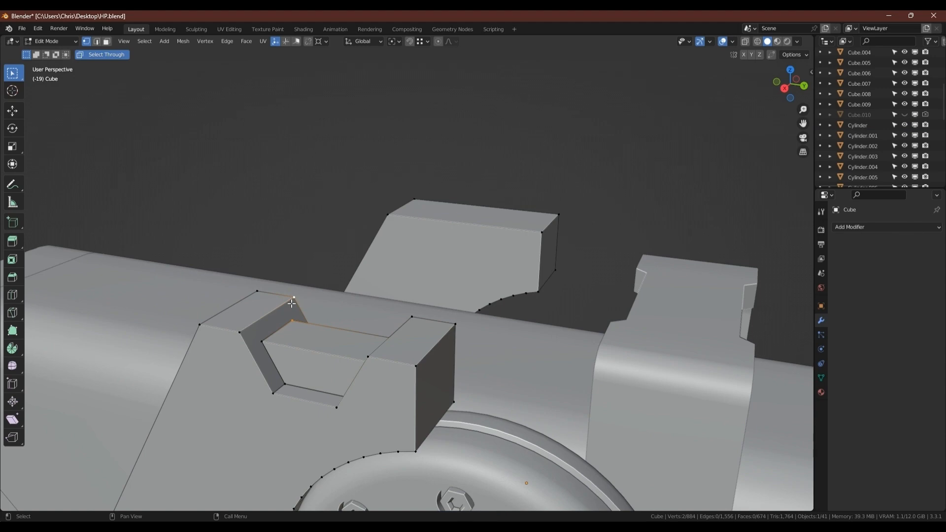
left_click(263, 342)
left_click(240, 335, "shift")
middle_click_drag(345, 361, 393, 317)
left_click(360, 302, "shift")
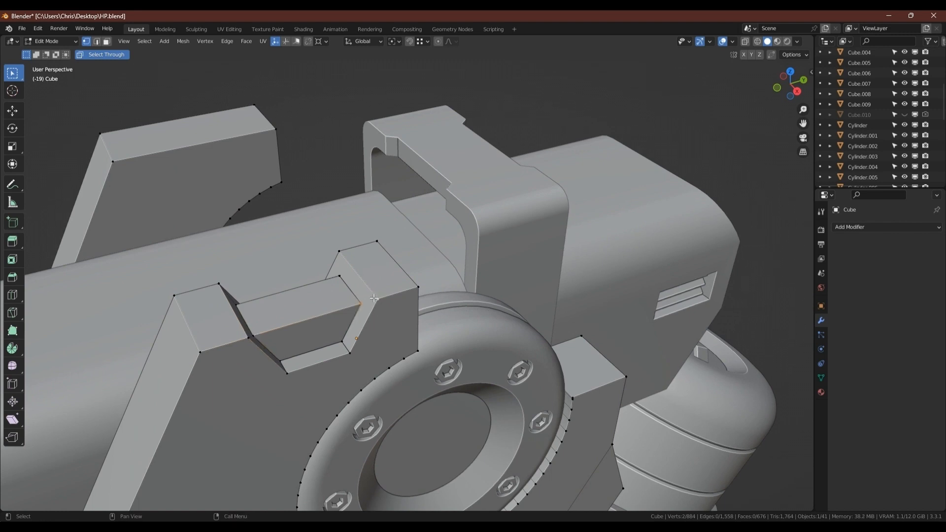
left_click(340, 277)
left_click(339, 253, "shift")
key("j")
Mirror the side bracket's notch to the opposite arm with an X-axis Mirror modifier using X Bisect, and apply it.
middle_click_drag(323, 302, 284, 306)
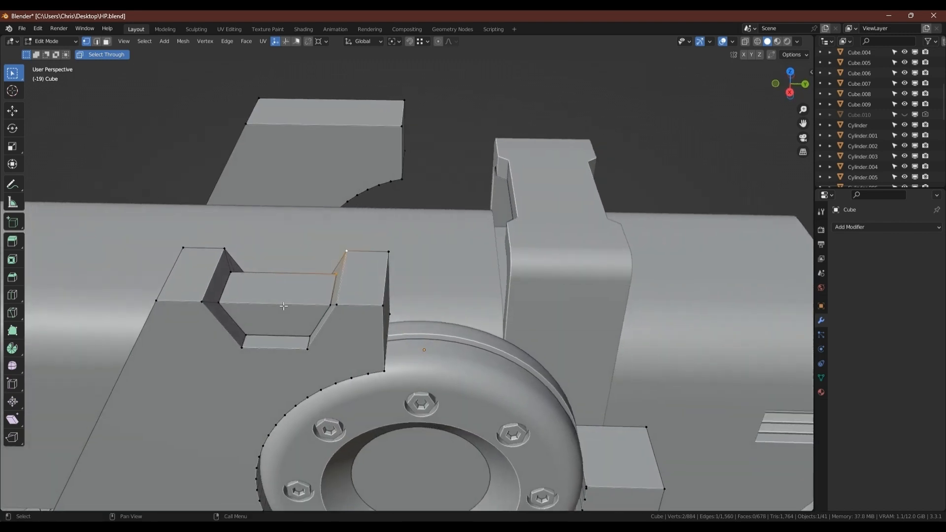
key("Tab")
key("q")
left_click(284, 306)
left_click(884, 269)
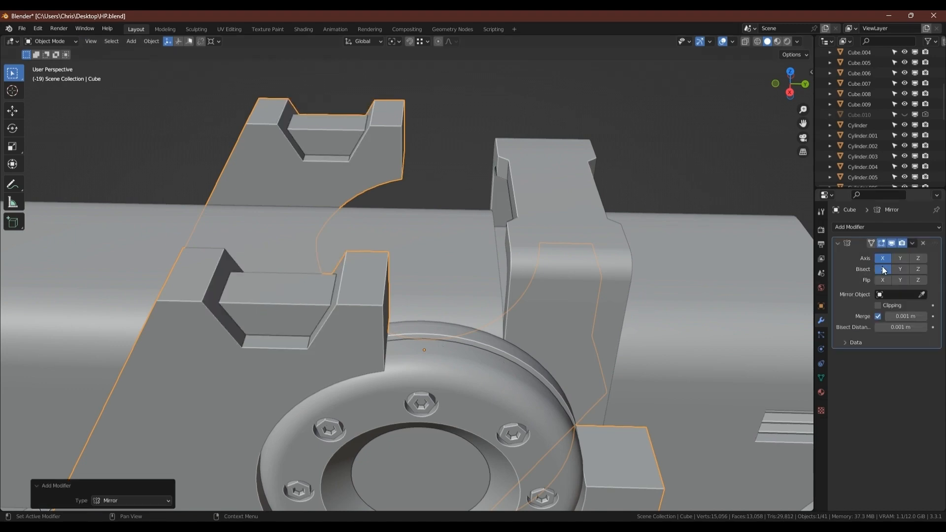
key("ctrl+a")
Save the blend file.
scroll(453, 266, "down", 5)
middle_click_drag(453, 266, 495, 234)
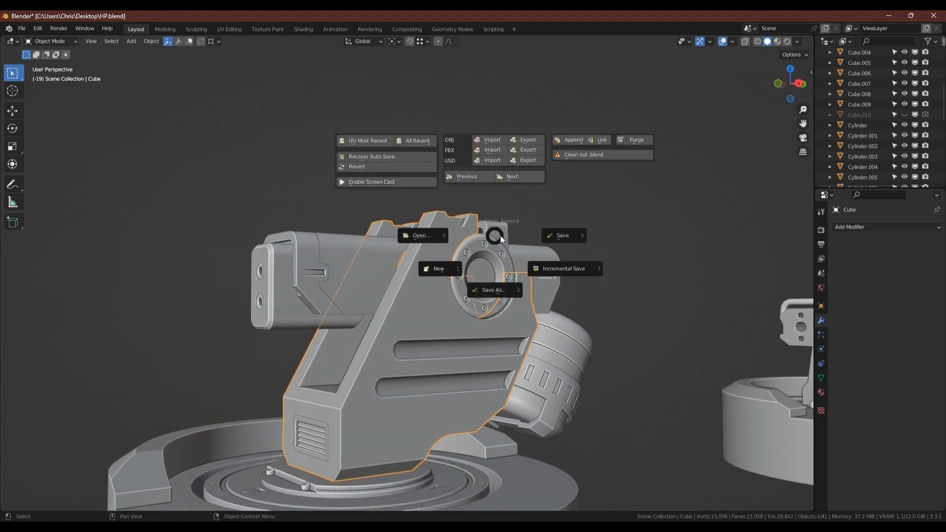
key("ctrl+s")
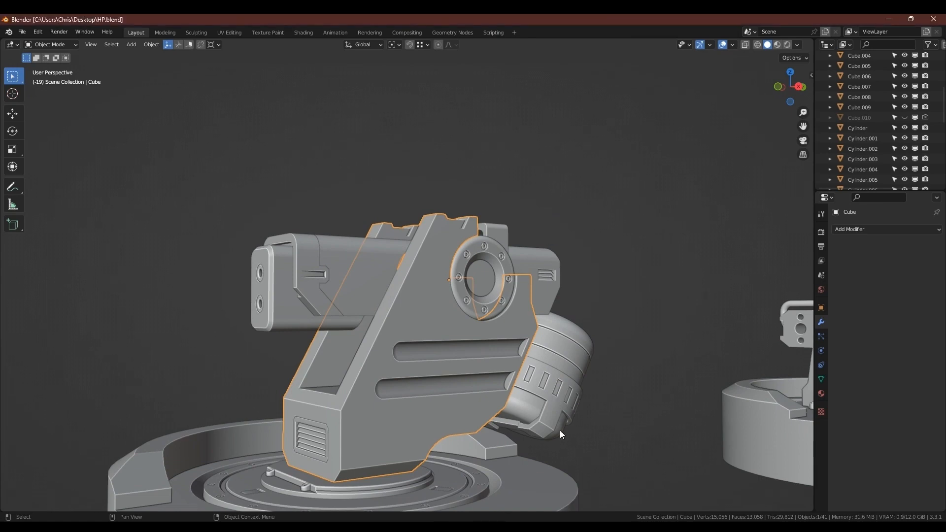
Apply all transforms to the round bolted hub on the side bracket.
middle_click_drag(471, 269, 477, 300)
left_click(481, 290)
scroll(494, 284, "up", 2)
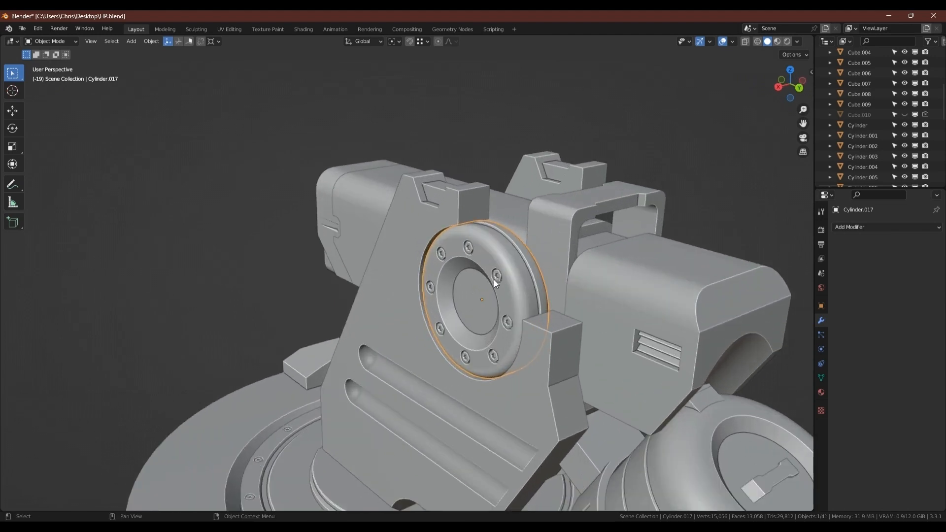
scroll(494, 280, "up", 3)
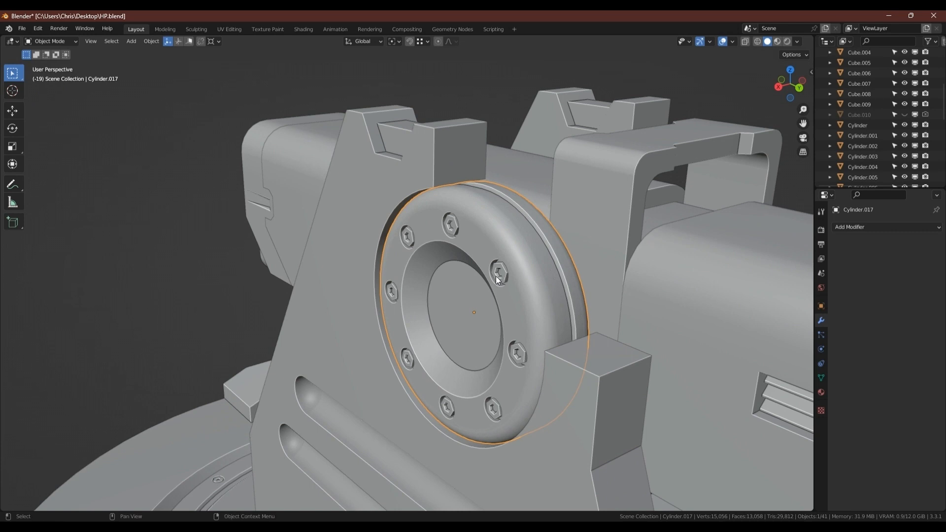
key("ctrl+a")
left_click(563, 277)
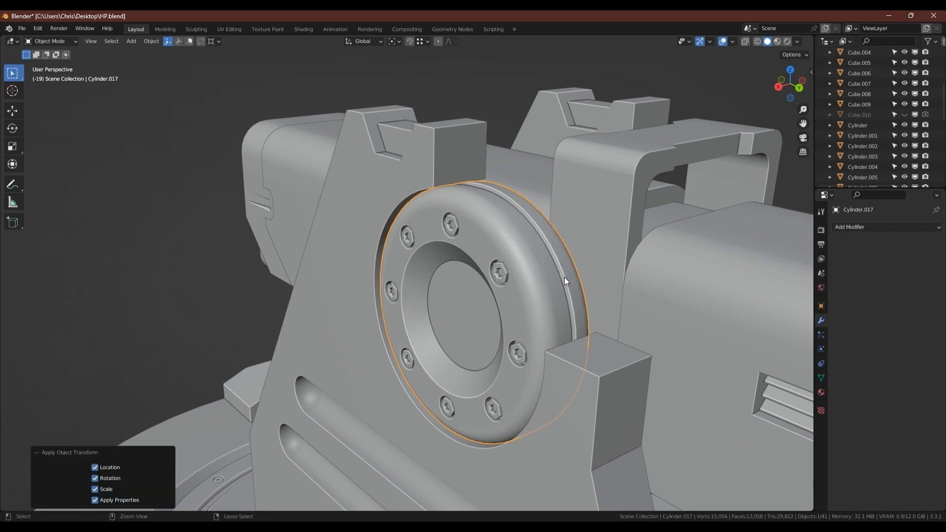
Mirror the round hub to the opposite bracket arm with an X-axis Mirror modifier and apply it.
key("q")
left_click(563, 277)
scroll(578, 273, "down", 2)
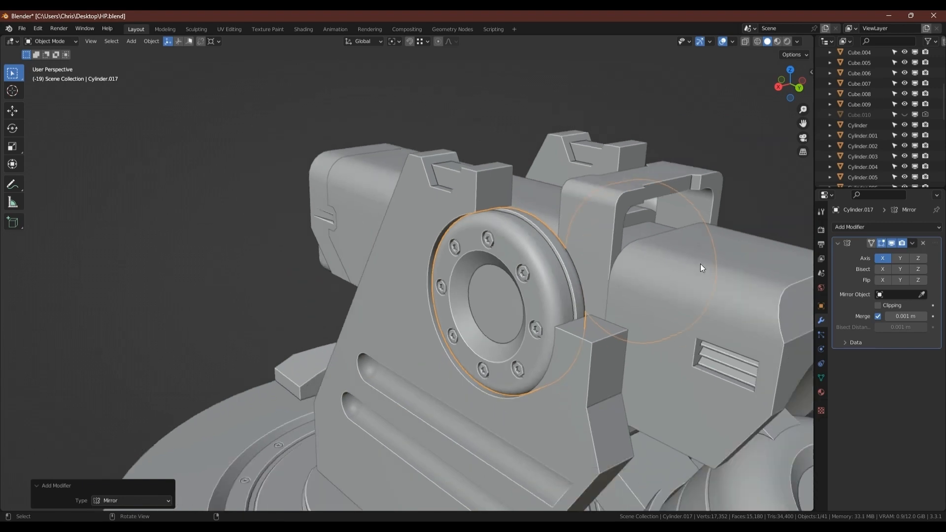
middle_click_drag(700, 264, 593, 267)
key("ctrl+a")
middle_click_drag(788, 295, 568, 276)
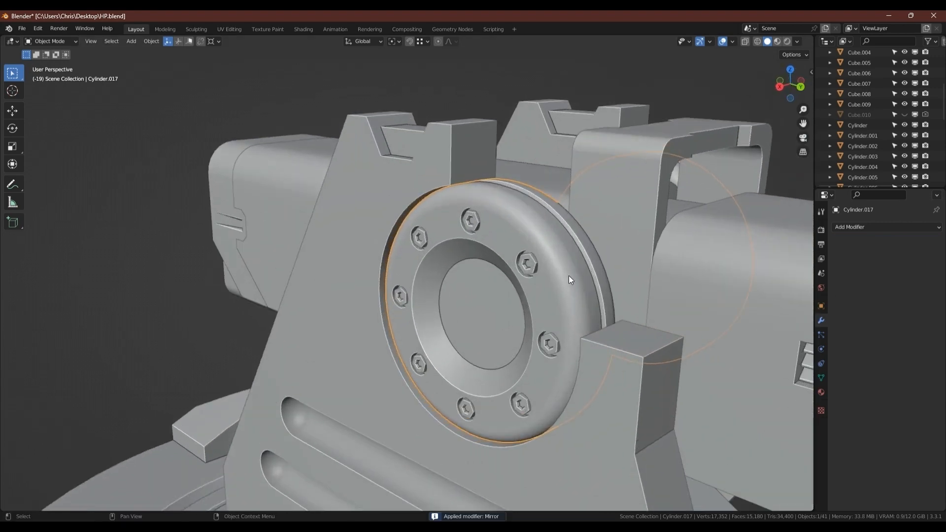
Join the eight bolts on the round hub into one object and apply all transforms to it.
left_click(534, 266)
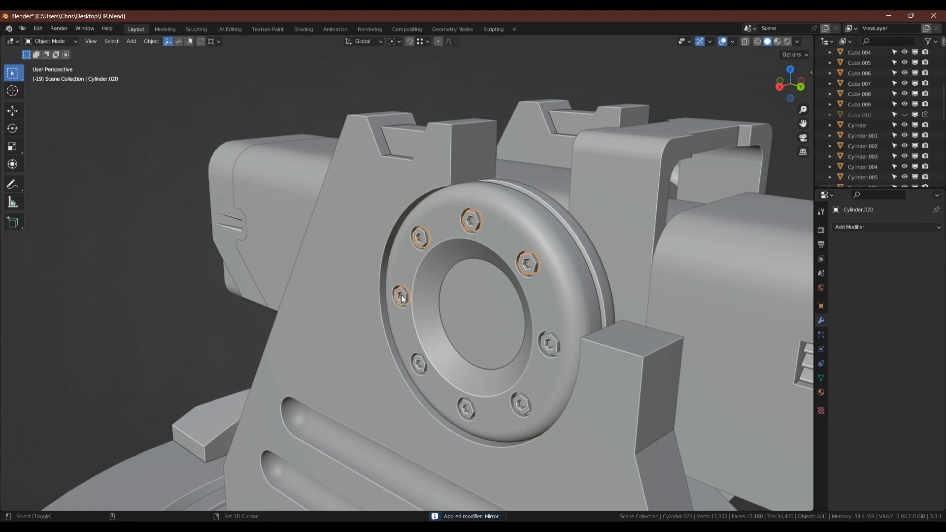
left_click(470, 407, "shift")
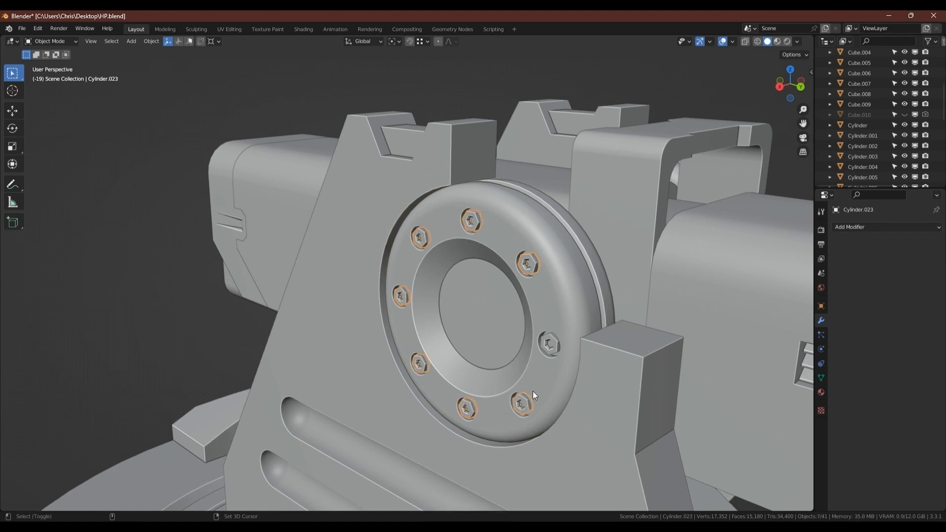
left_click(548, 340, "shift")
key("ctrl+a")
left_click(561, 320)
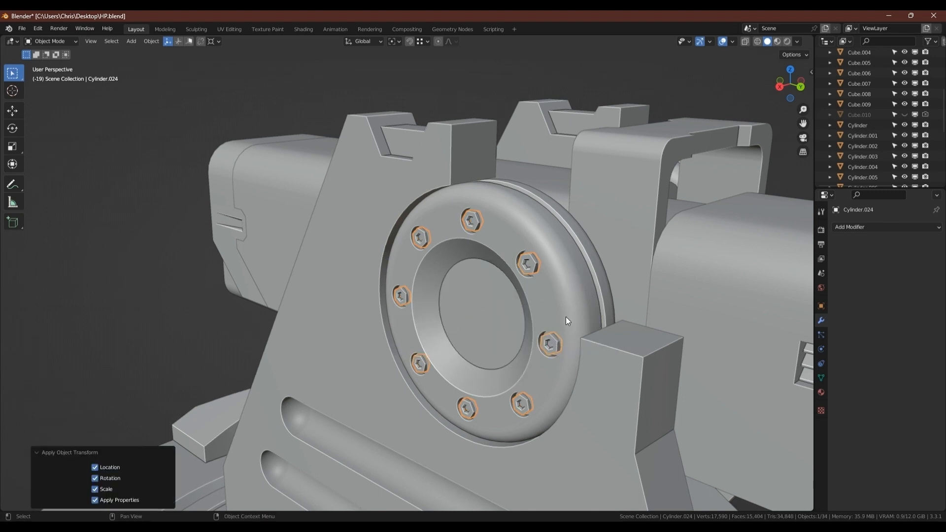
Mirror the joined hub bolts to the opposite side with an X-axis Mirror modifier and apply it.
key("q")
left_click(565, 318)
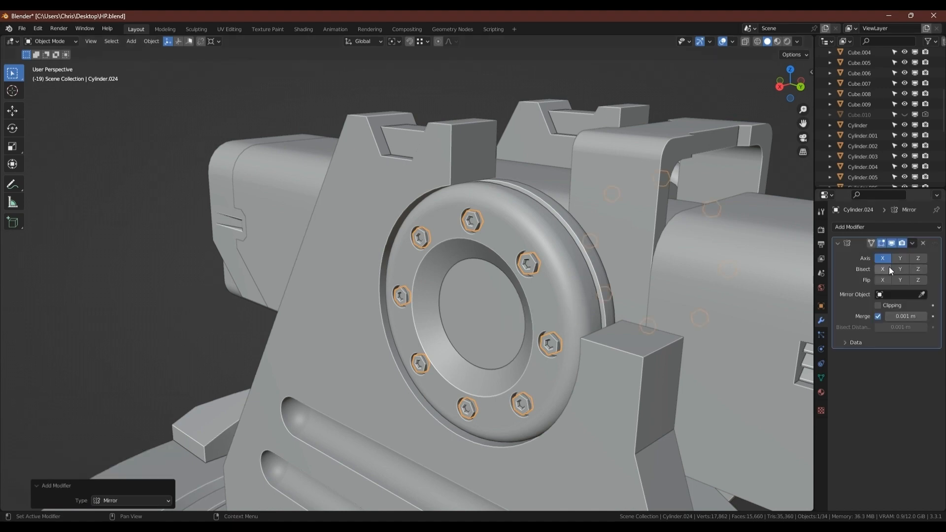
key("ctrl+a")
Delete the small separate turret standing beside the detailed turret.
middle_click_drag(871, 265, 605, 247)
scroll(599, 251, "down", 3)
middle_click_drag(549, 264, 389, 271, "shift")
left_click_drag(497, 146, 774, 394)
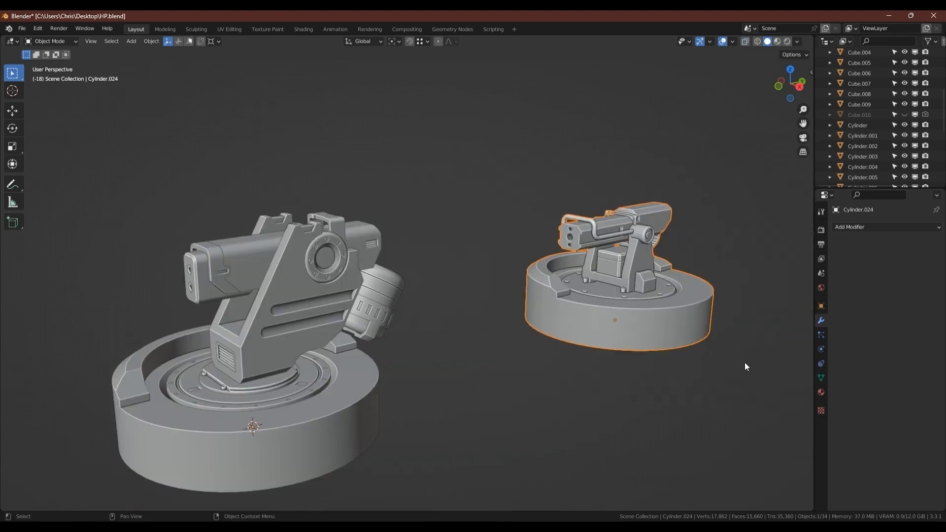
key("Delete")
middle_click_drag(361, 326, 519, 294, "shift")
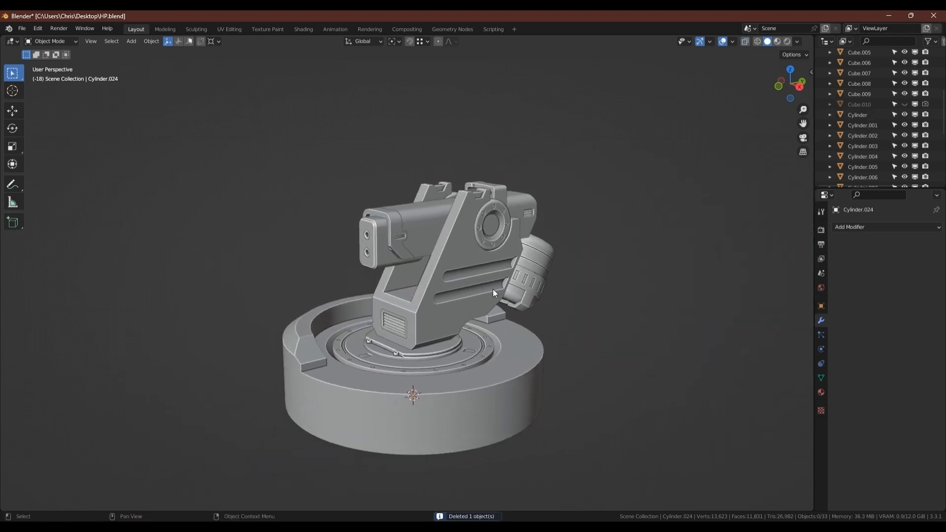
Unhide all hidden objects and apply all Bool Tool booleans on the gun body and the rear cylinder.
scroll(490, 284, "up", 3)
key("alt+h")
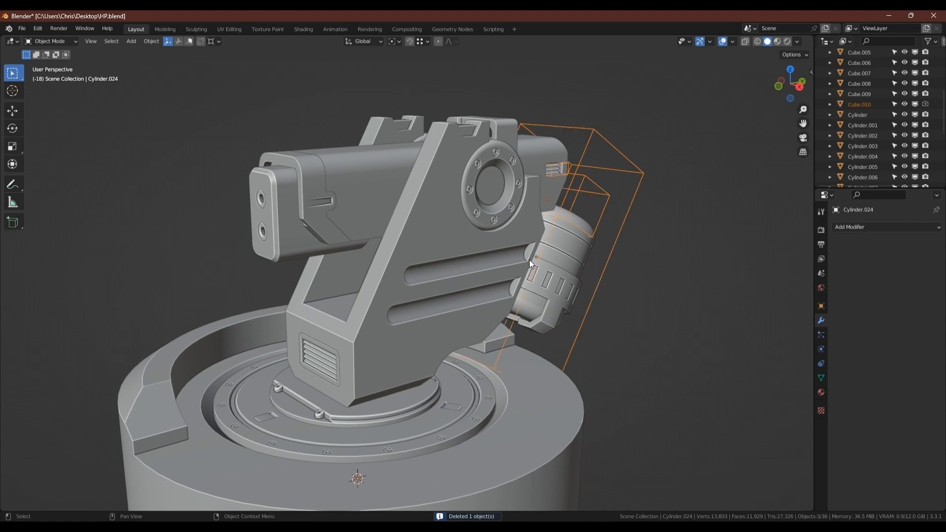
middle_click_drag(666, 205, 518, 229)
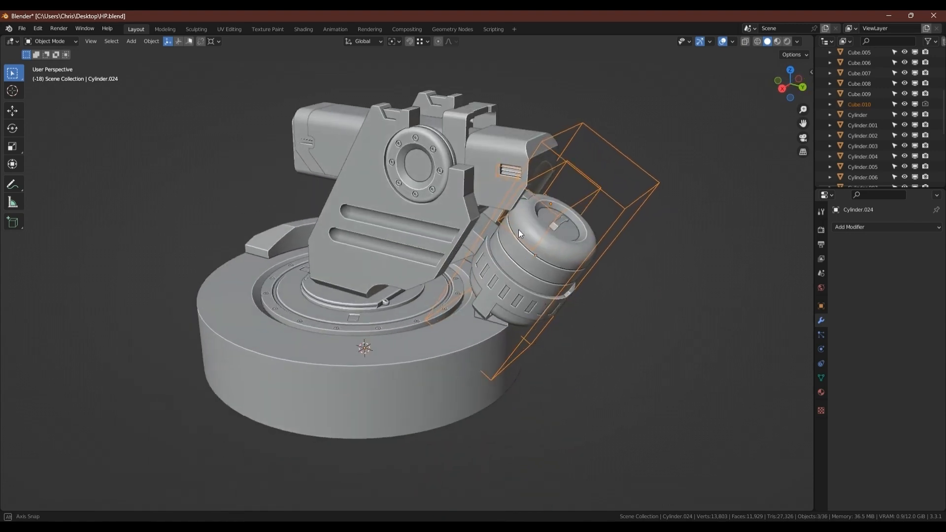
left_click(513, 144)
key("ctrl+shift+b")
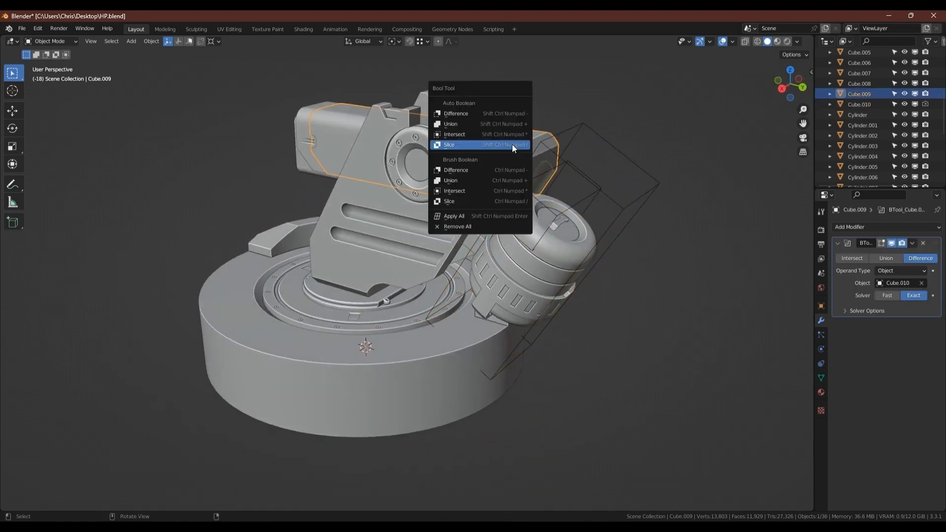
left_click(459, 218)
left_click(553, 254)
key("ctrl+shift+b")
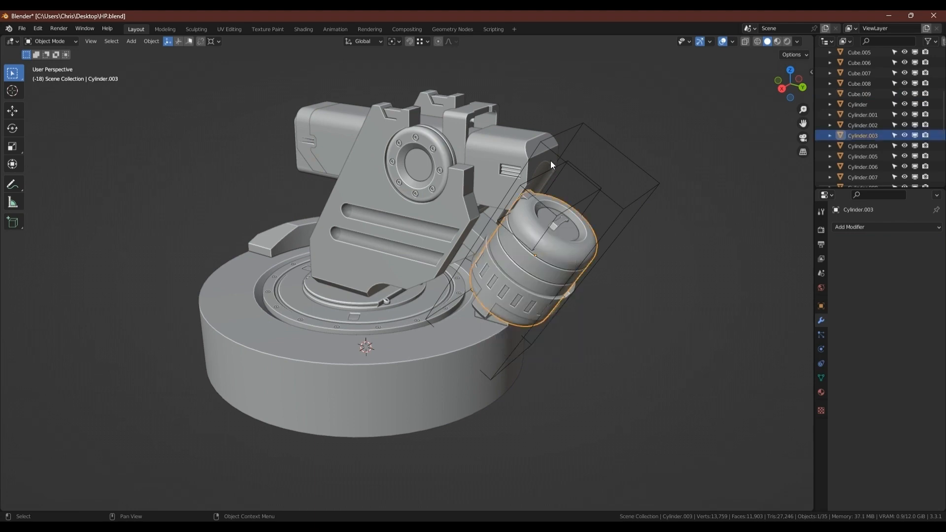
scroll(544, 162, "up", 5)
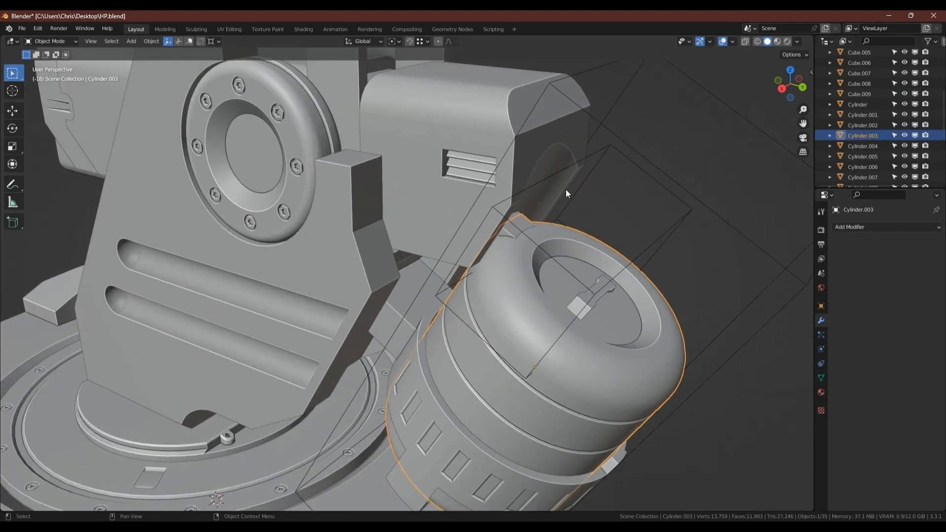
middle_click_drag(566, 189, 534, 221)
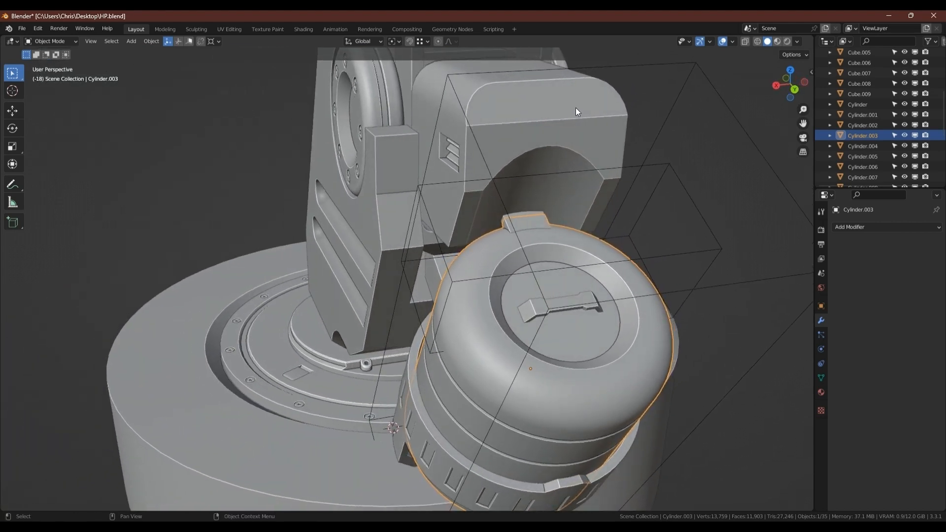
left_click(586, 116)
scroll(572, 132, "down", 2)
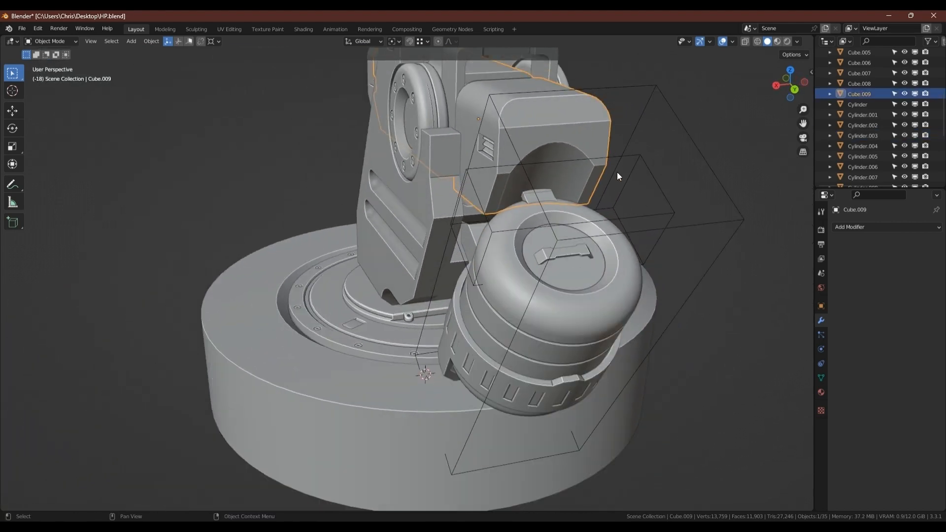
left_click(642, 163)
key("Delete")
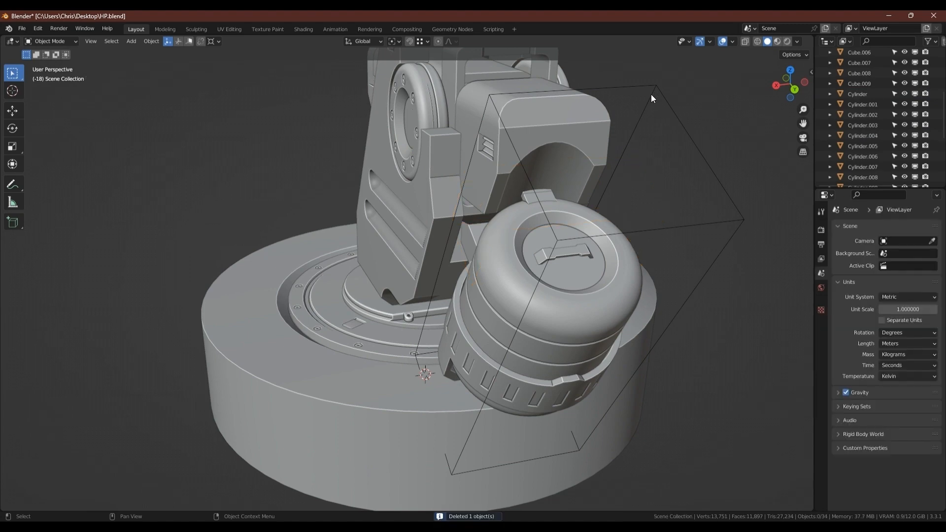
key("ctrl+z")
Identify the smaller wireframe cutter box above the rear cylinder and delete it.
middle_click_drag(578, 181, 649, 195)
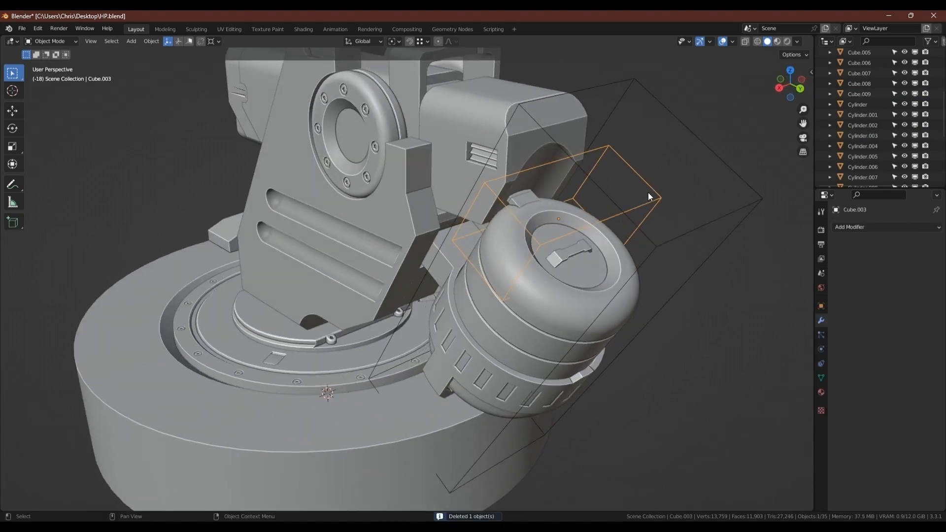
key("Tab")
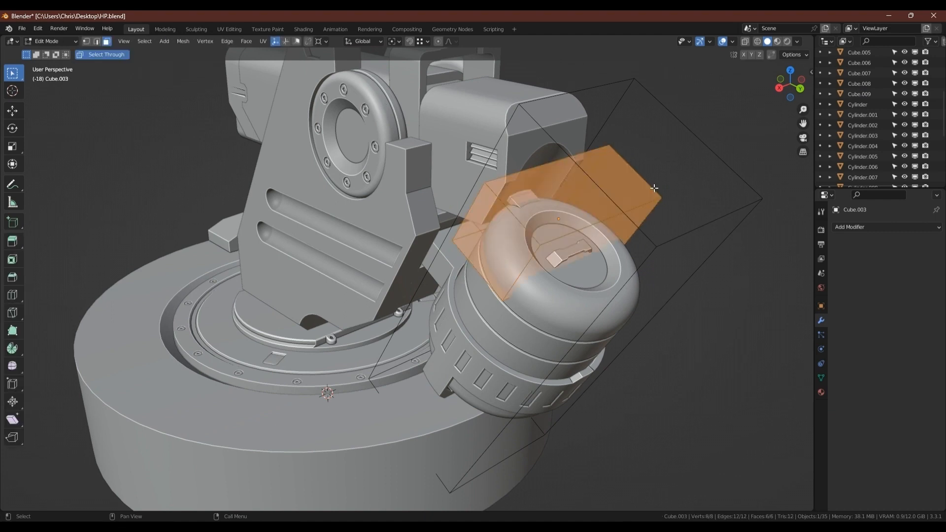
key("Tab")
key("g")
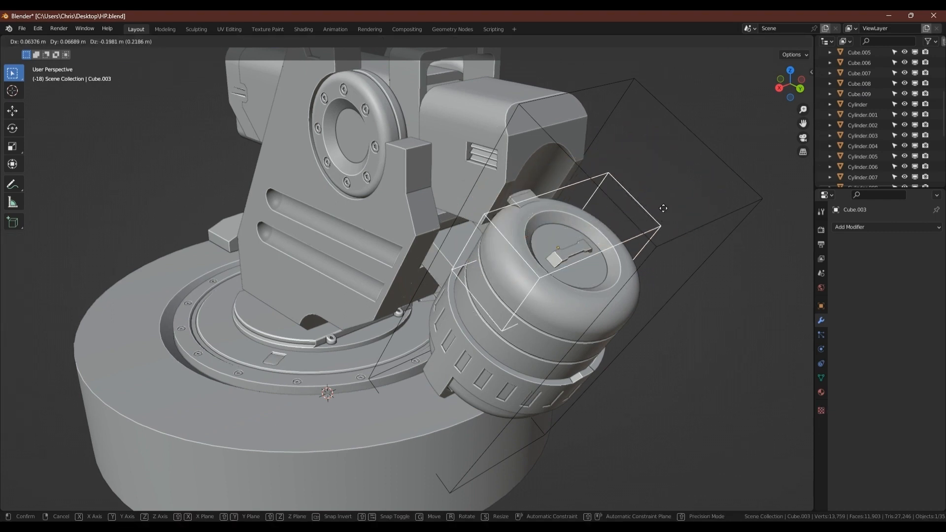
left_click(684, 188)
key("Delete")
Delete the large wireframe cutter surrounding the rear cylinder.
left_click(699, 138)
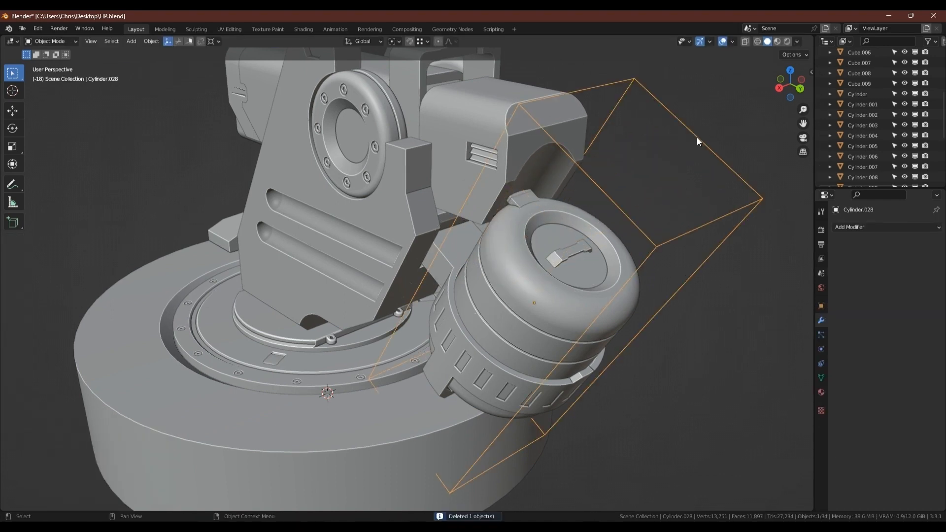
key("g")
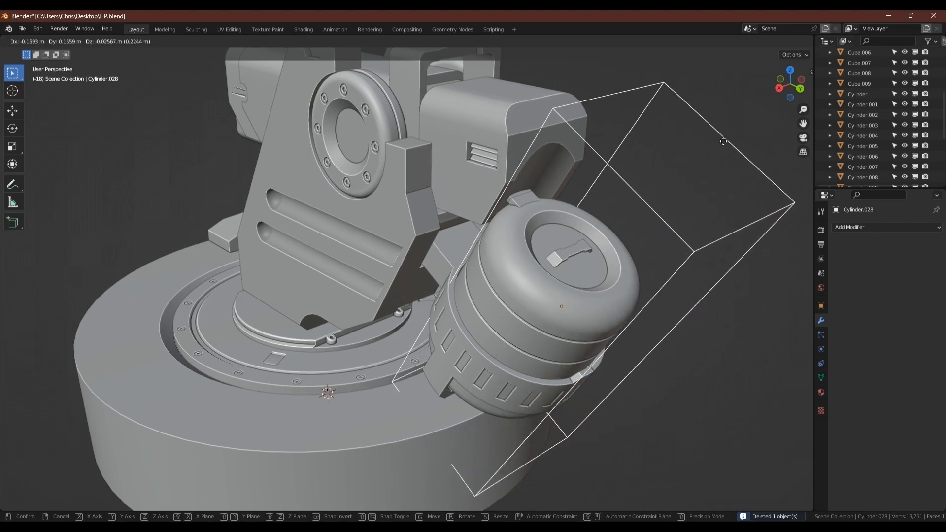
left_click(719, 145)
key("Delete")
Save the blend file.
scroll(690, 143, "down", 5)
middle_click_drag(544, 189, 669, 168)
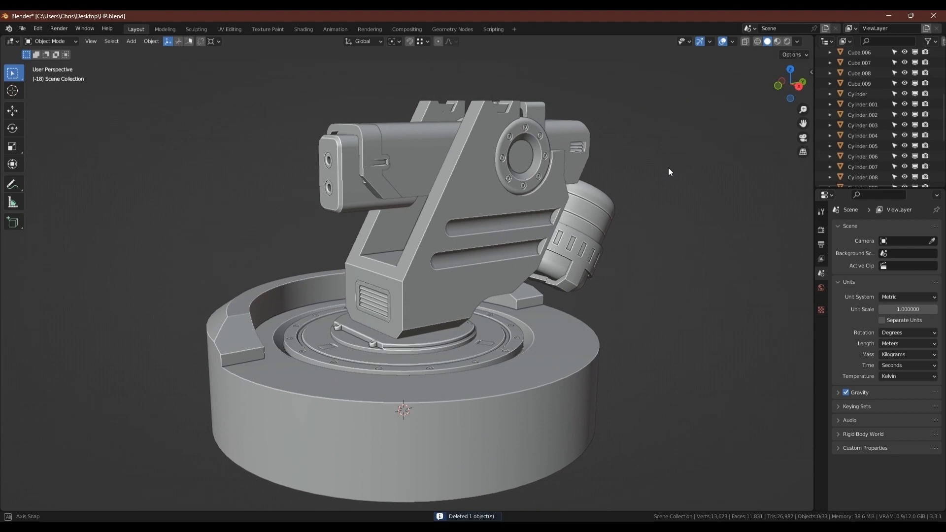
key("ctrl+s")
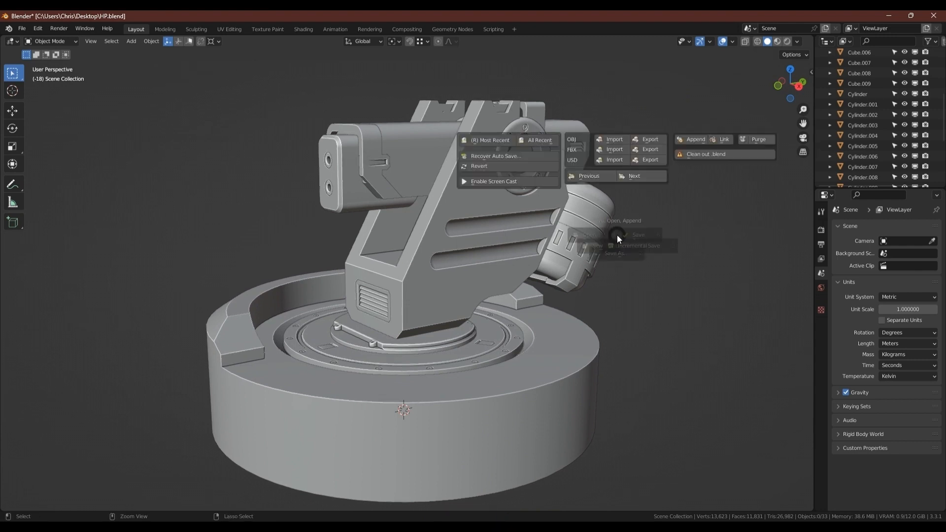
left_click(678, 237)
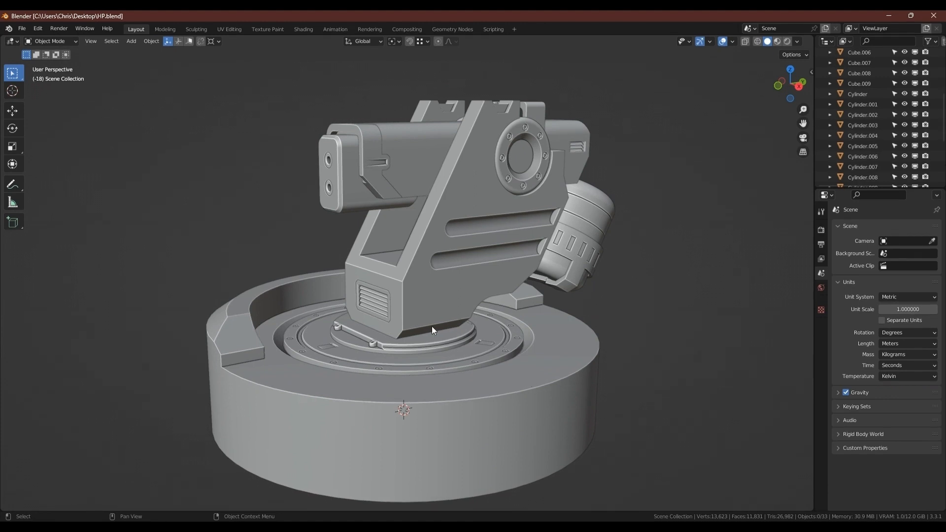
Hide the turret's large round base, the bolted ring and the round plate under the bracket.
middle_click_drag(431, 326, 454, 367)
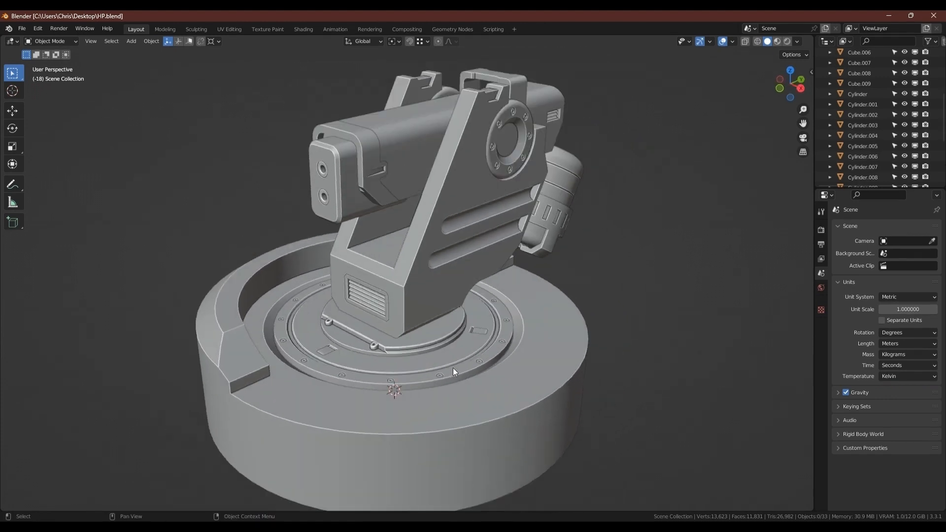
left_click(515, 392)
key("Delete")
left_click(448, 357)
key("Delete")
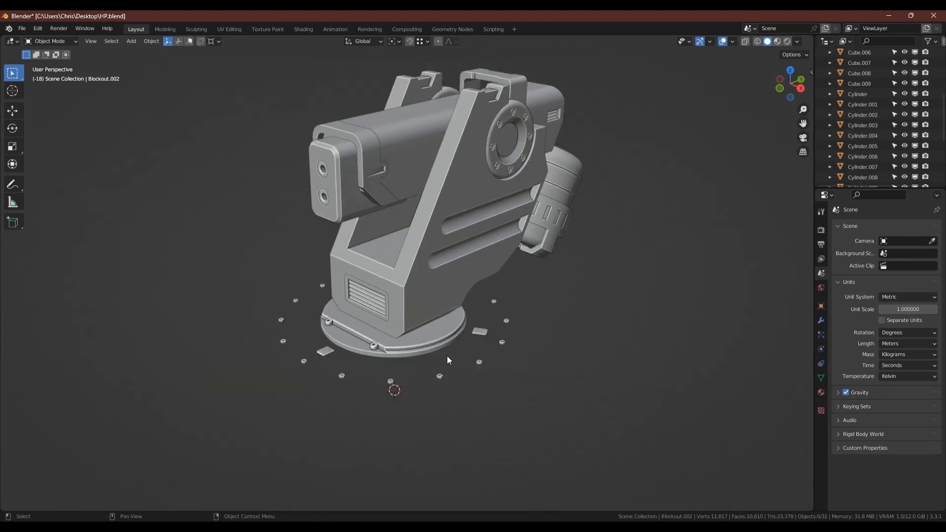
left_click(436, 348)
key("Delete")
Hide the rectangular ring inserts, the side bracket, its vent and the whole gun assembly so only the ring bolts stay visible.
left_click(328, 348)
key("h")
left_click(387, 284)
key("h")
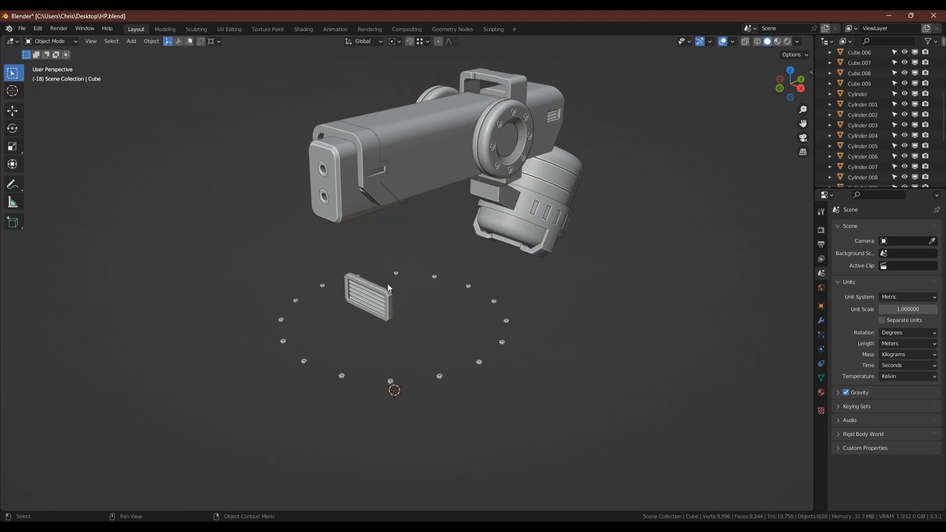
left_click(380, 291)
key("h")
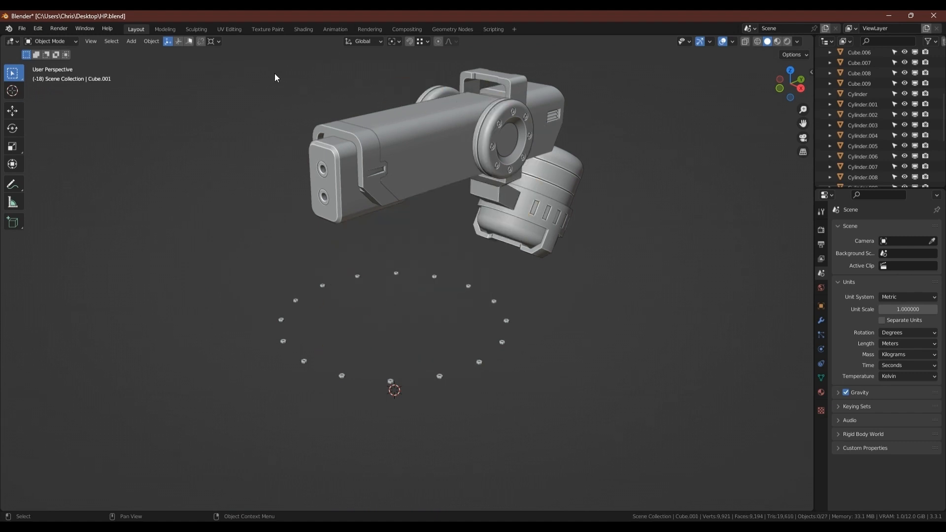
left_click_drag(272, 75, 697, 259)
key("h")
Join all the base ring bolts into one object and unhide the rest of the turret.
left_click_drag(182, 191, 520, 435)
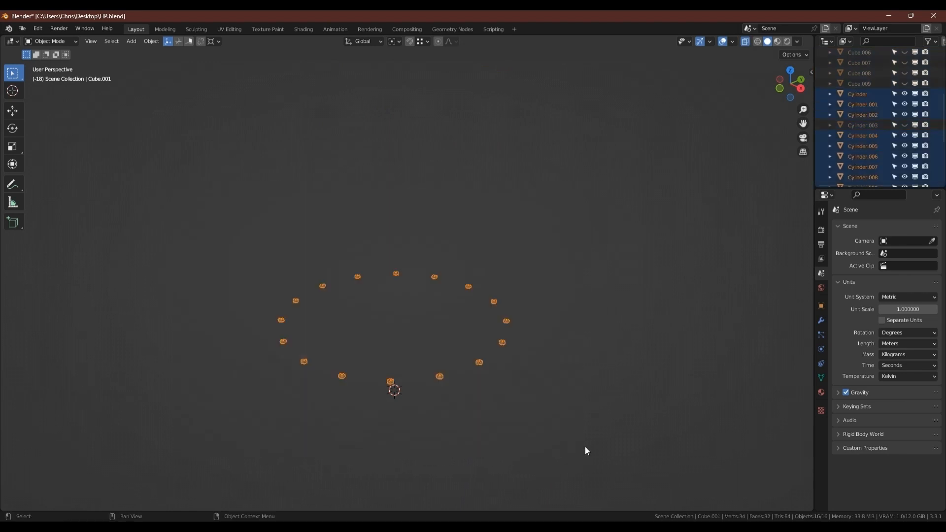
left_click(342, 376, "shift")
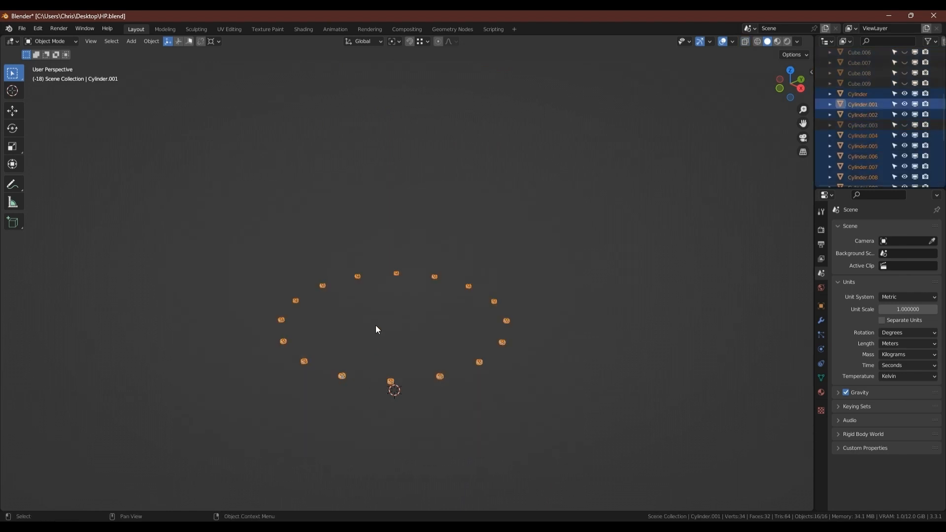
key("ctrl+j")
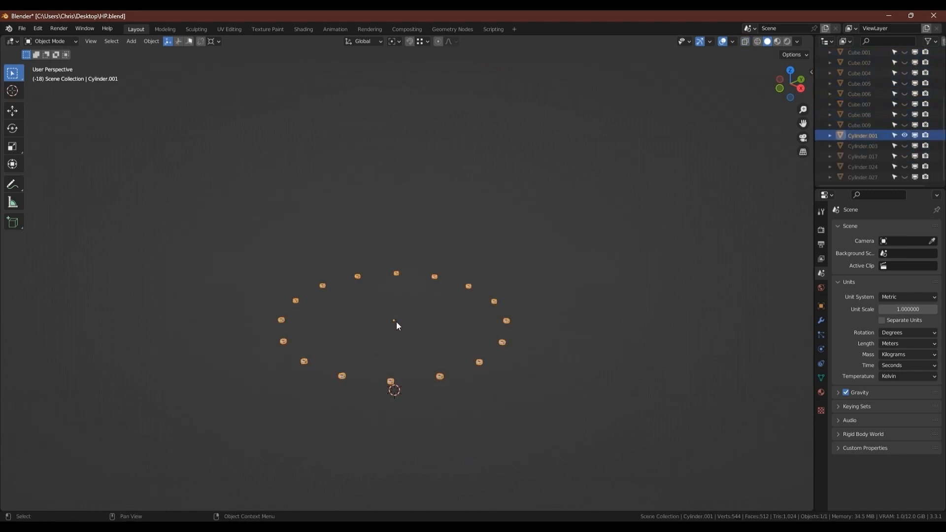
key("alt+h")
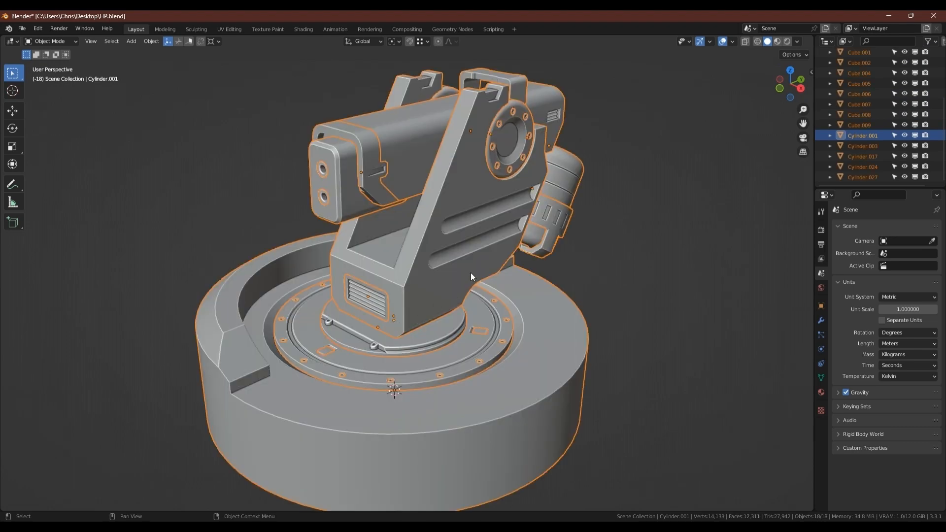
Join the hub bolts with the base ring bolts into a single object.
scroll(474, 258, "up", 1)
middle_click_drag(534, 129, 467, 168)
scroll(456, 143, "up", 4)
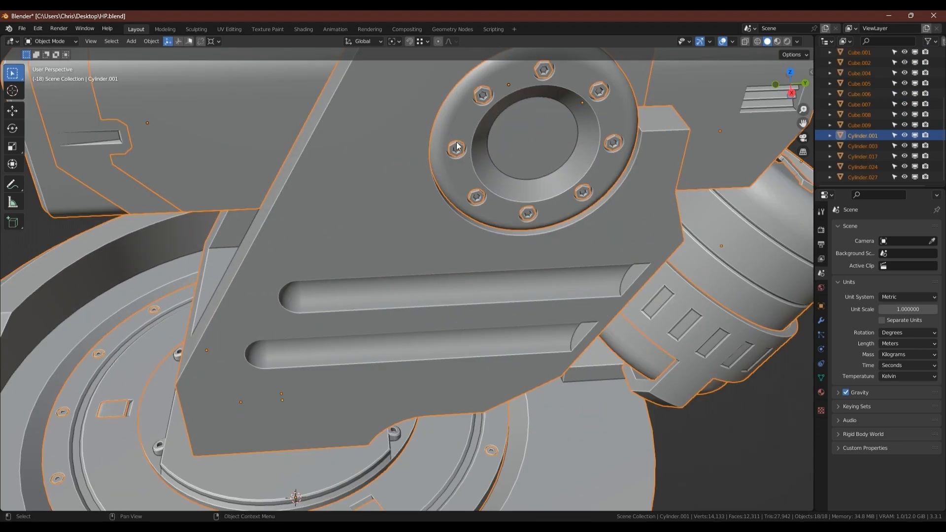
left_click(457, 151)
middle_click_drag(344, 458, 393, 361, "shift")
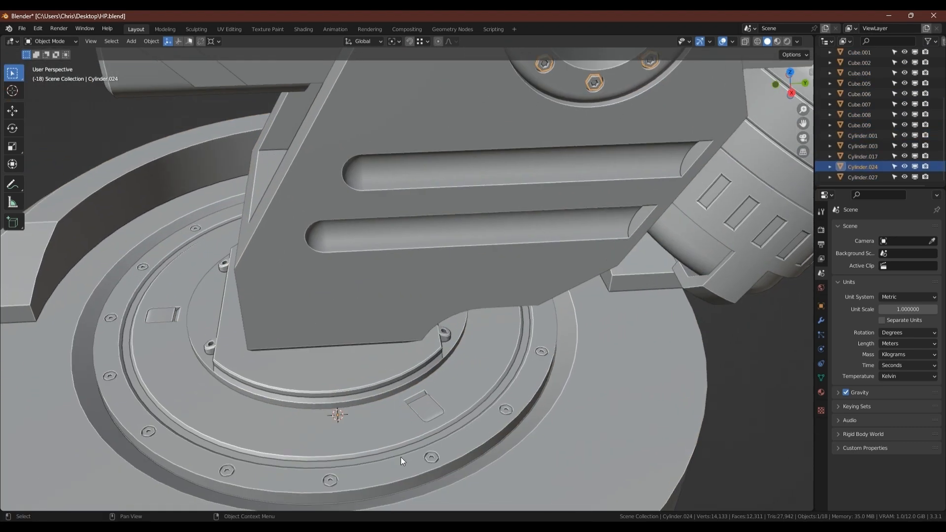
left_click(431, 458, "shift")
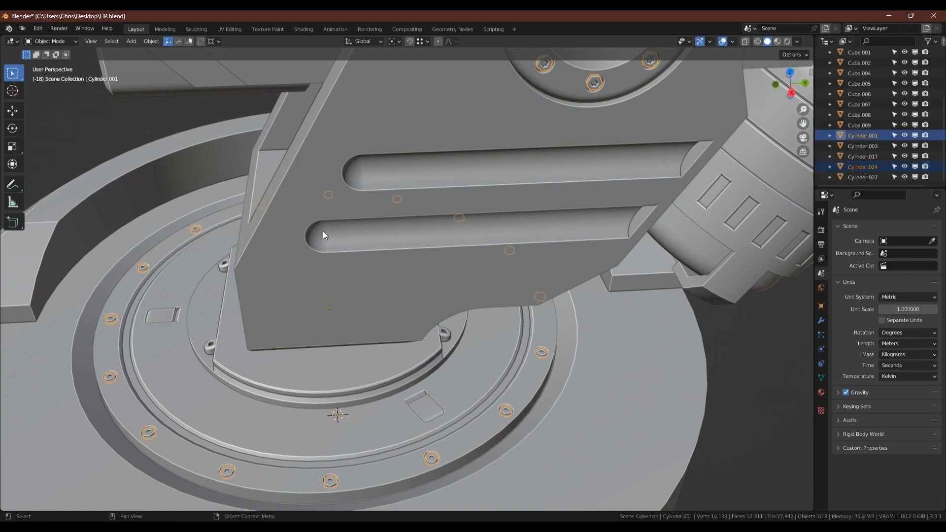
key("Delete")
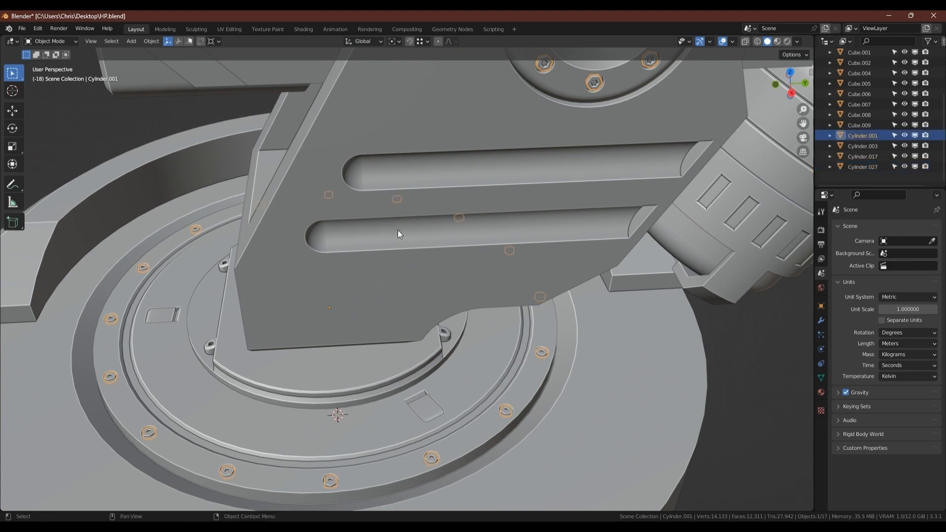
scroll(409, 232, "down", 6)
middle_click_drag(425, 229, 374, 298)
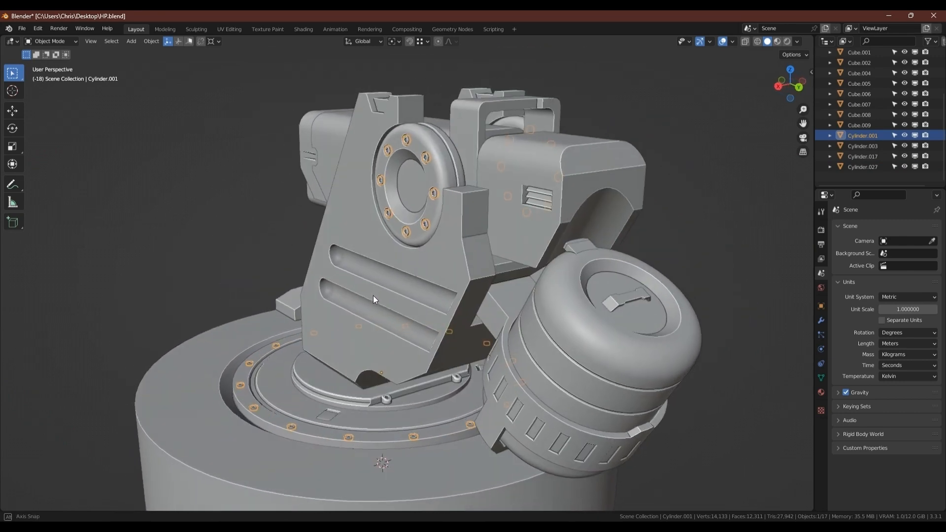
left_click(533, 195)
middle_click_drag(533, 221, 728, 460)
scroll(533, 350, "down", 3)
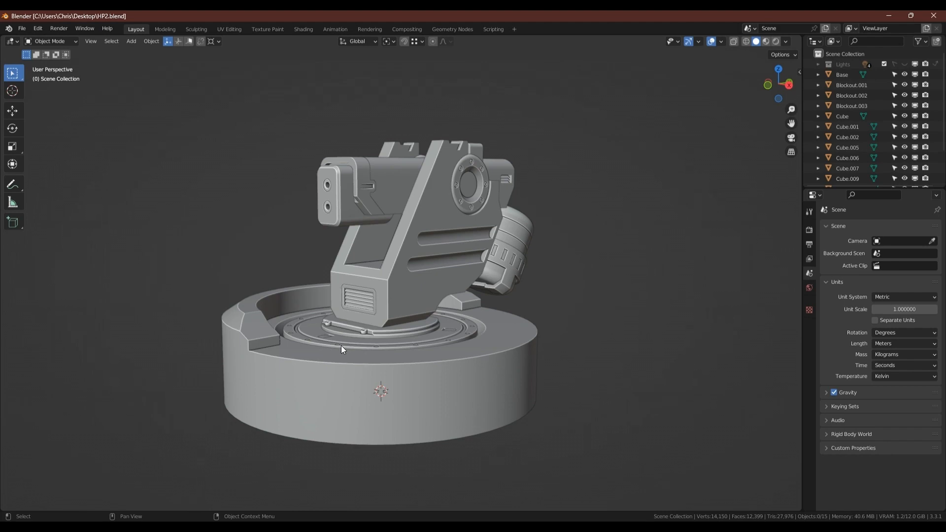
Select the joined bolt object on the turret and enter Edit Mode on it.
middle_click_drag(341, 345, 344, 365)
scroll(344, 365, "up", 5)
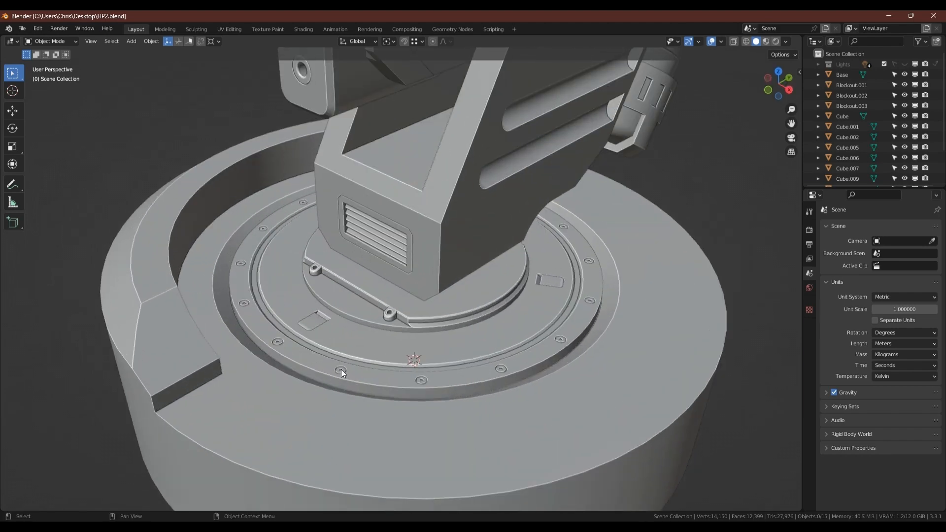
left_click(341, 369)
middle_click_drag(391, 255, 407, 332, "shift")
scroll(359, 369, "down", 2)
key("alt+z")
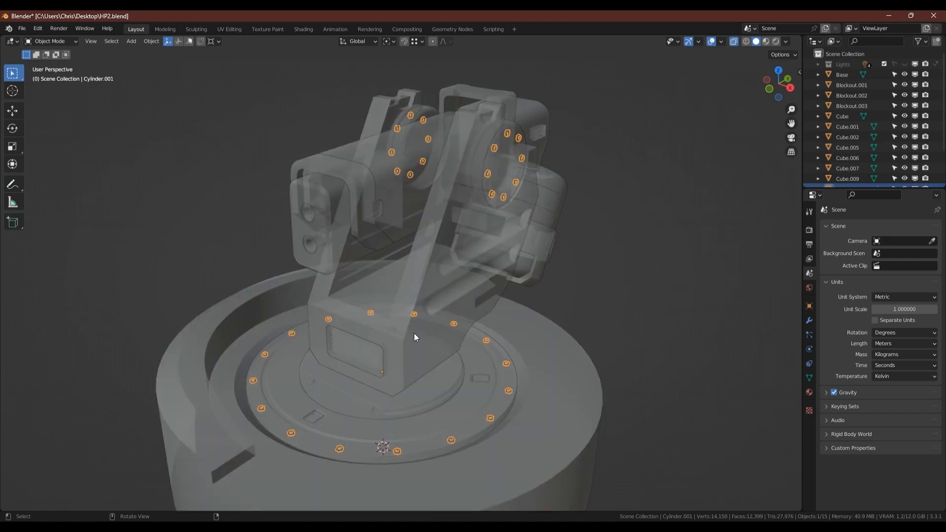
key("alt+z")
middle_click_drag(353, 442, 353, 377)
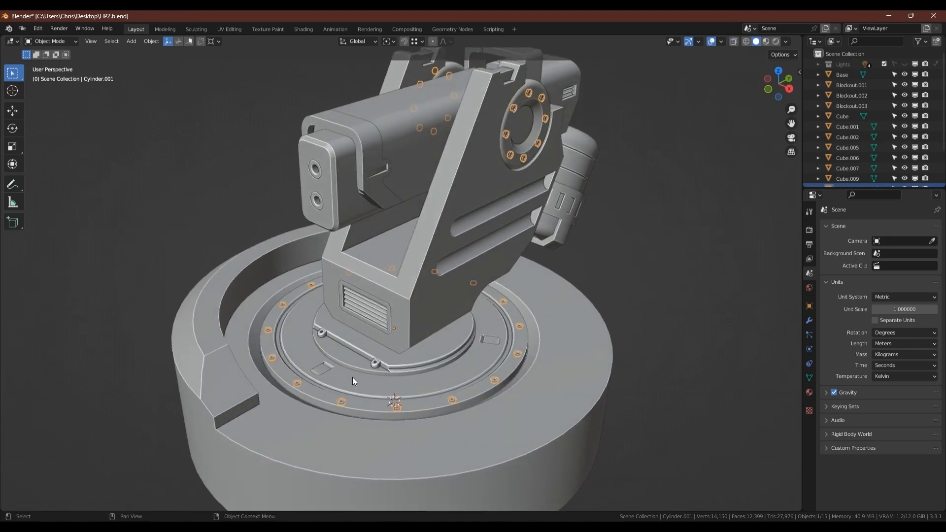
key("Tab")
Select all the base ring bolts through the model, leaving the hub bolts unselected.
scroll(345, 400, "up", 2)
scroll(325, 374, "down", 3)
middle_click_drag(220, 302, 200, 270)
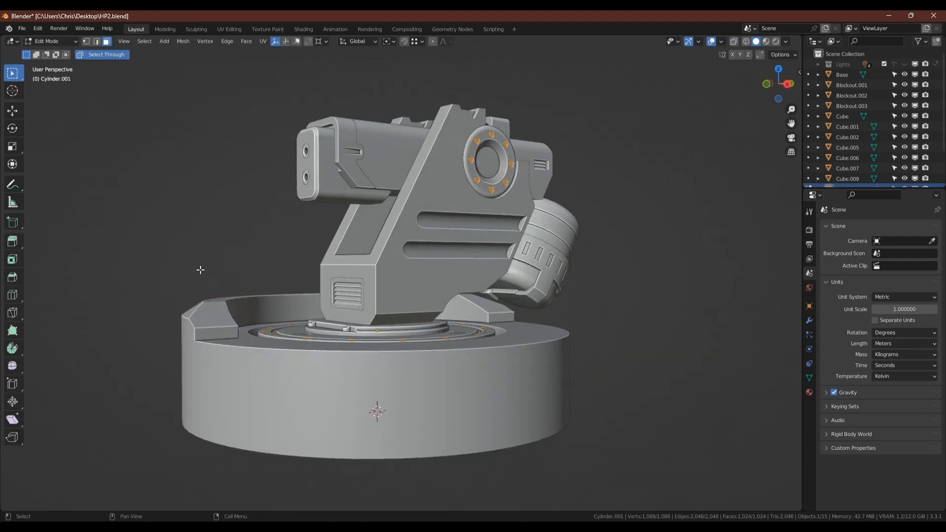
key("alt+z")
left_click_drag(162, 279, 575, 388)
key("alt+z")
middle_click_drag(574, 387, 299, 226)
Set the transform pivot to Individual Origins and rotate the base ring bolts about 312° around the global Z axis.
left_click(389, 42)
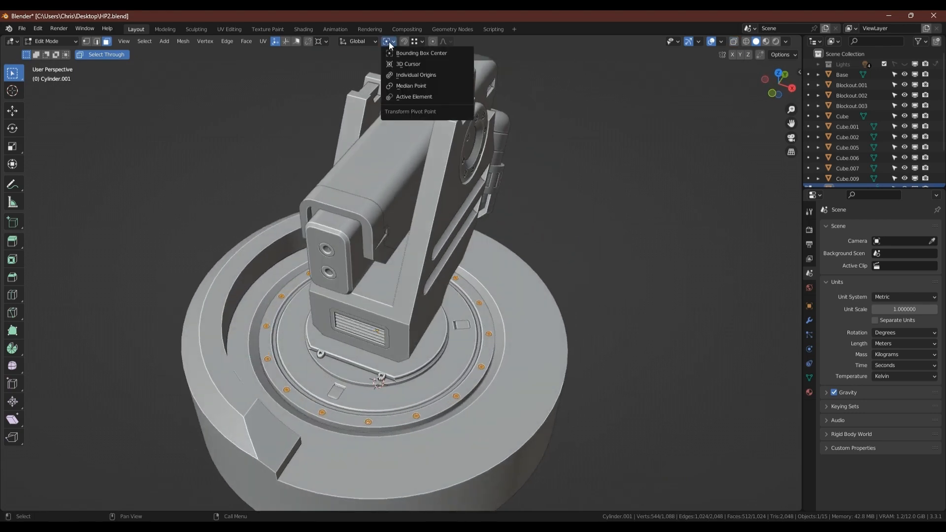
left_click(406, 72)
scroll(357, 382, "up", 3)
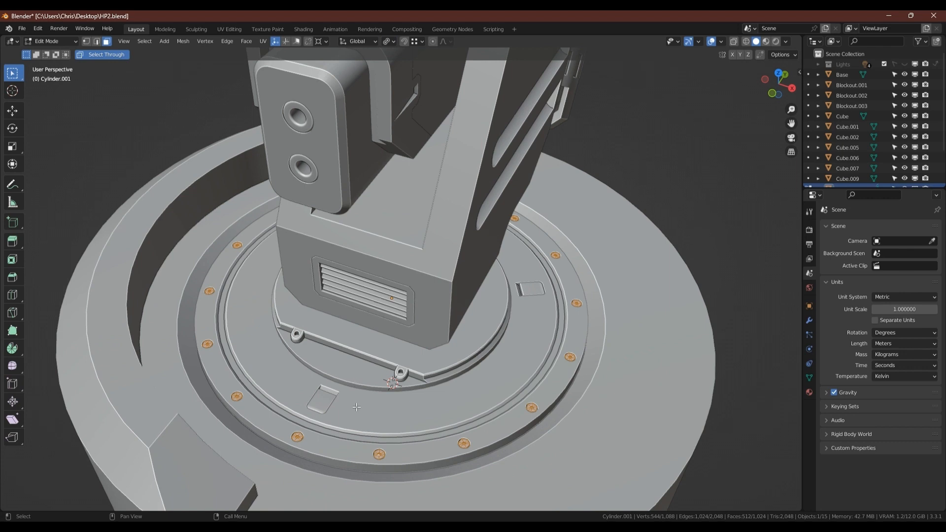
scroll(357, 407, "up", 2)
key("r")
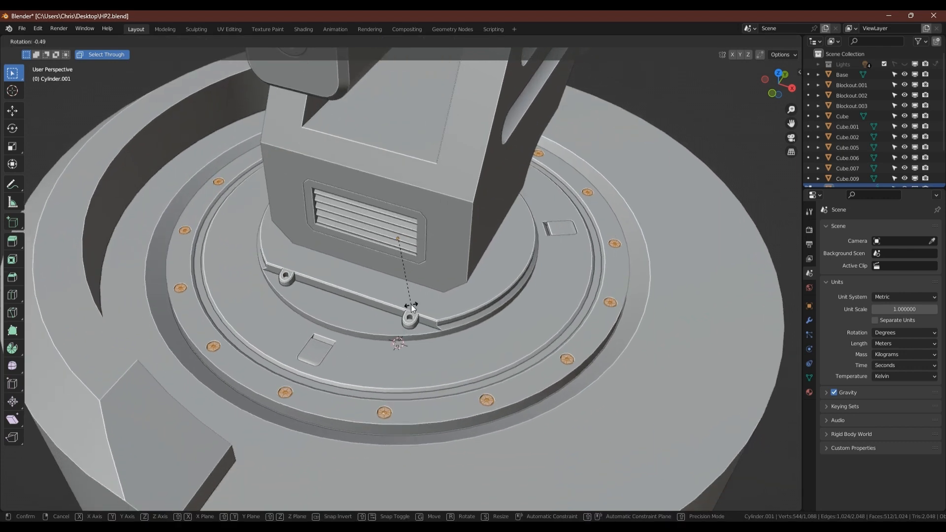
key("z")
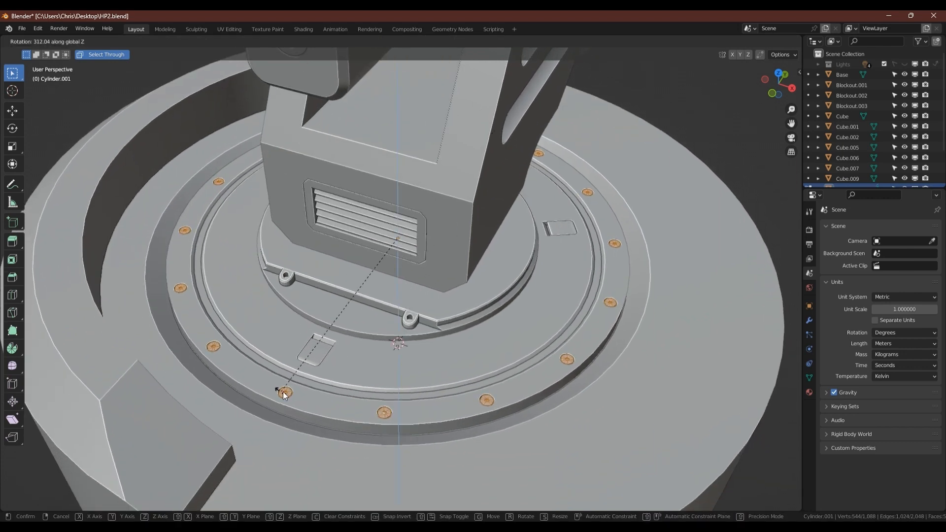
left_click(284, 394)
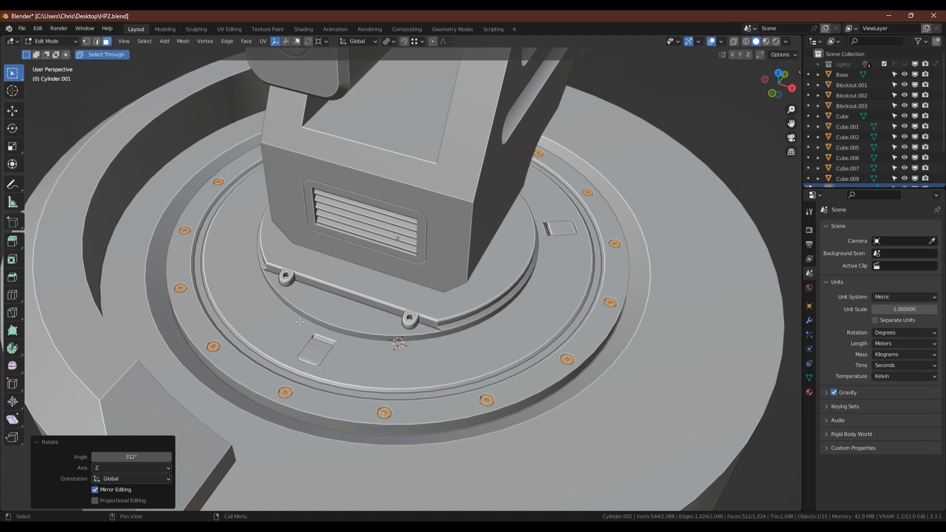
Deselect several scattered base ring bolts from the top view and rotate the ones still selected about 235° around global Z.
left_click(778, 74)
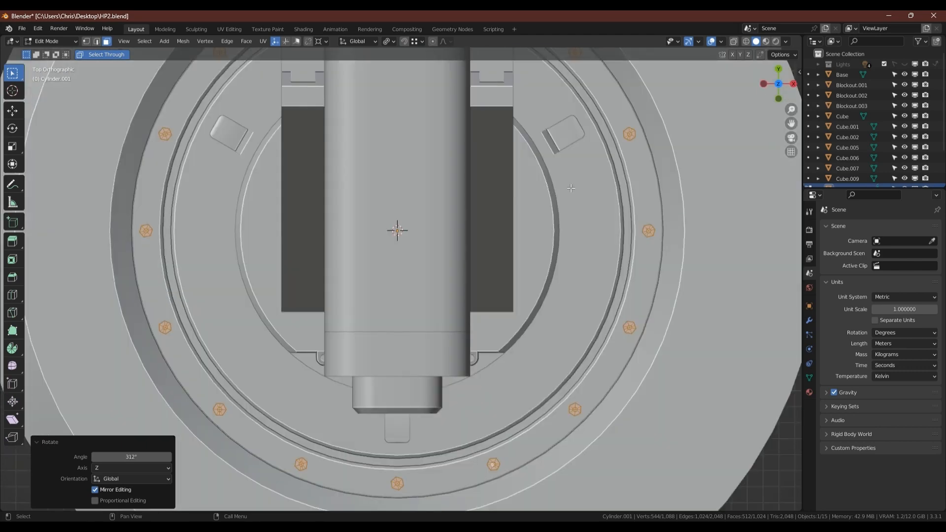
scroll(419, 405, "down", 2)
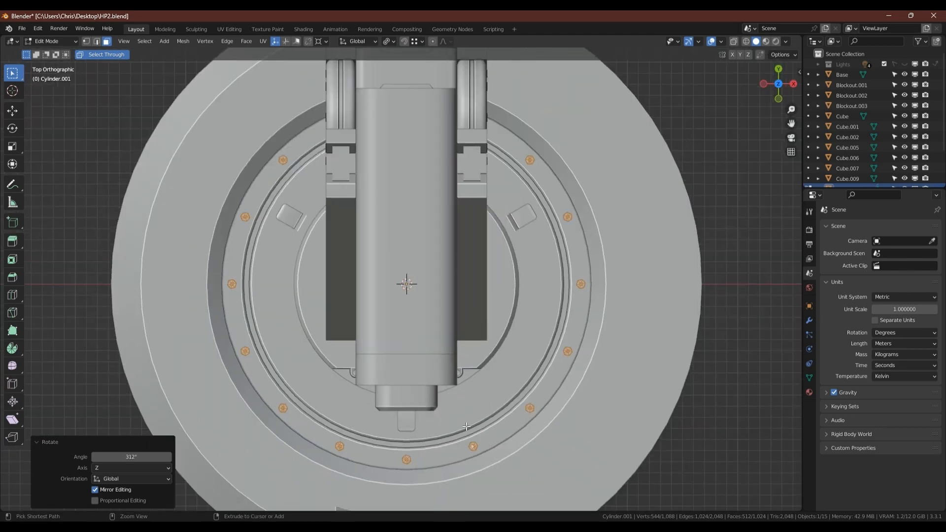
left_click_drag(466, 426, 493, 475, "ctrl")
left_click_drag(556, 264, 633, 376, "ctrl")
left_click_drag(512, 186, 450, 106, "ctrl")
left_click_drag(395, 198, 261, 102, "ctrl")
key("alt+z")
key("alt+z")
left_click_drag(278, 334, 216, 384, "ctrl")
key("alt+z")
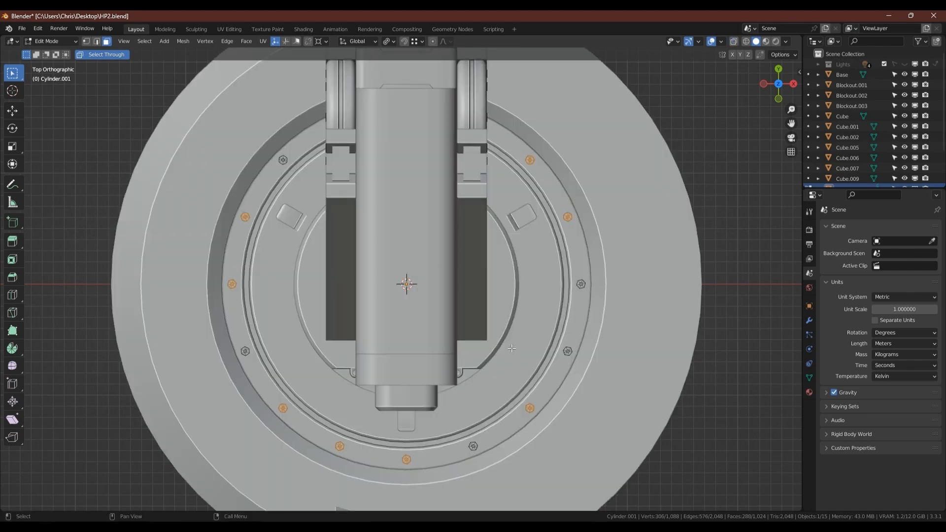
middle_click_drag(512, 348, 482, 349)
key("r")
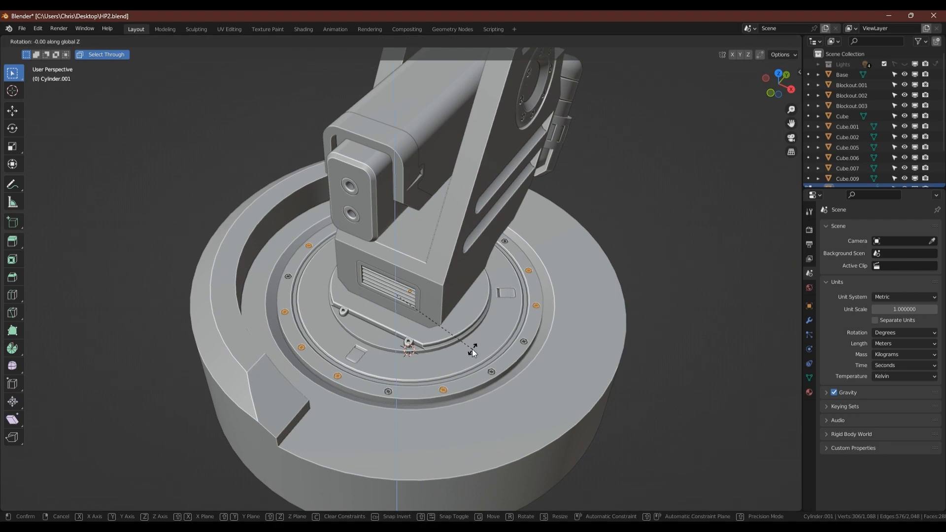
left_click(336, 316)
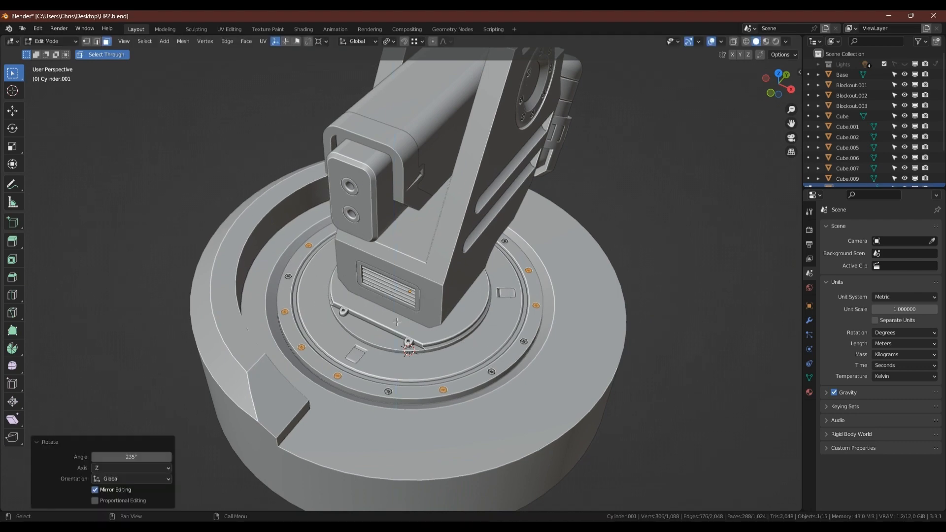
Deselect another irregular set of base ring bolts and rotate the remaining selected ones about 151° around global Z.
left_click(778, 74)
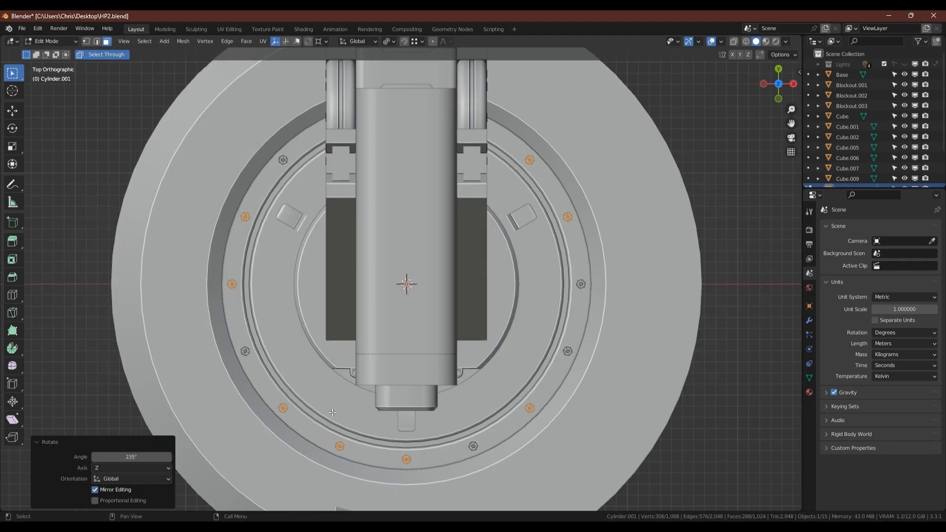
left_click_drag(423, 446, 385, 490, "ctrl")
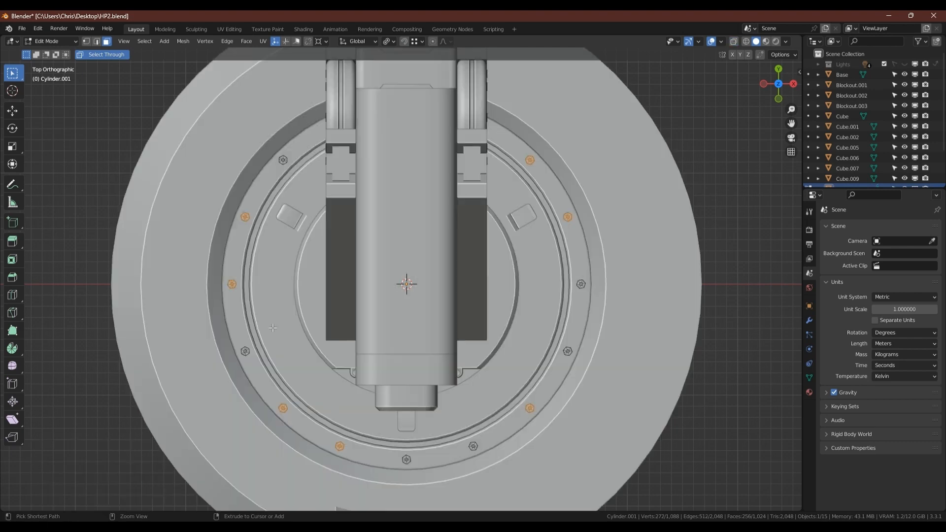
left_click_drag(201, 253, 542, 301, "ctrl")
left_click_drag(309, 393, 261, 433, "ctrl")
left_click_drag(503, 123, 573, 175, "ctrl")
key("r")
left_click(517, 175)
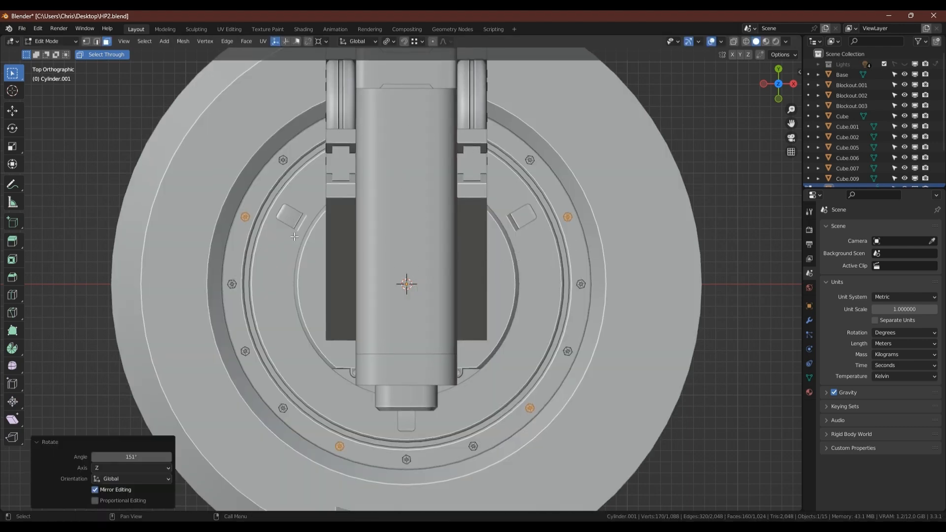
Select all the hub bolts from the right view and rotate them about 230° around the global X axis.
middle_click_drag(521, 321, 433, 241, "alt")
middle_click_drag(433, 242, 372, 396)
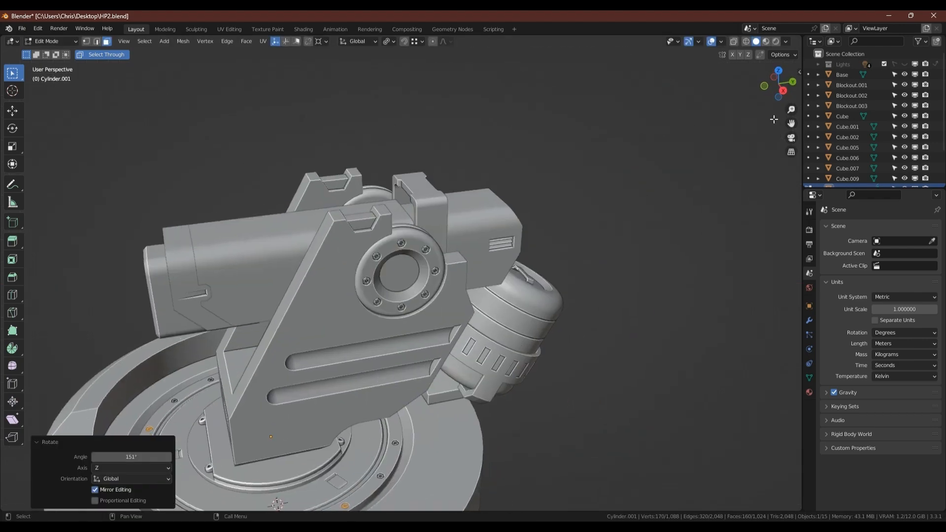
left_click(783, 92)
scroll(404, 194, "up", 3)
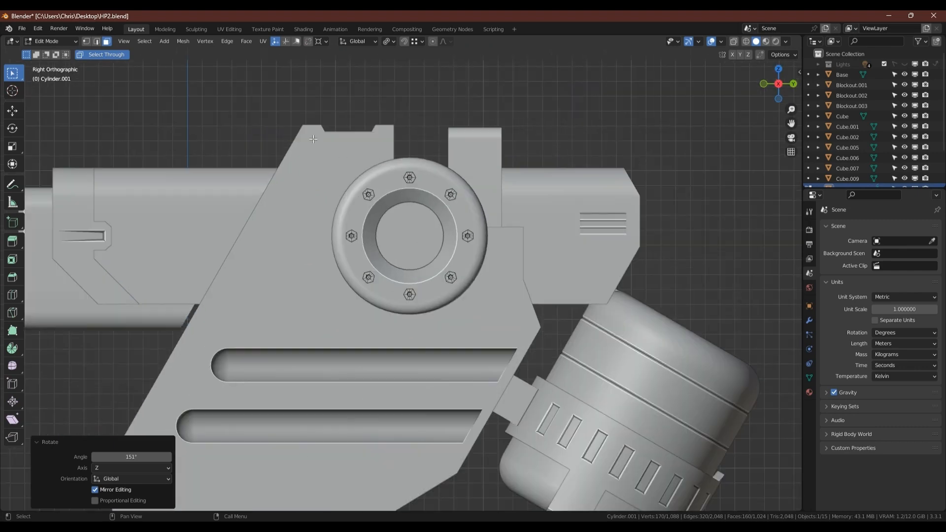
left_click_drag(313, 139, 550, 336)
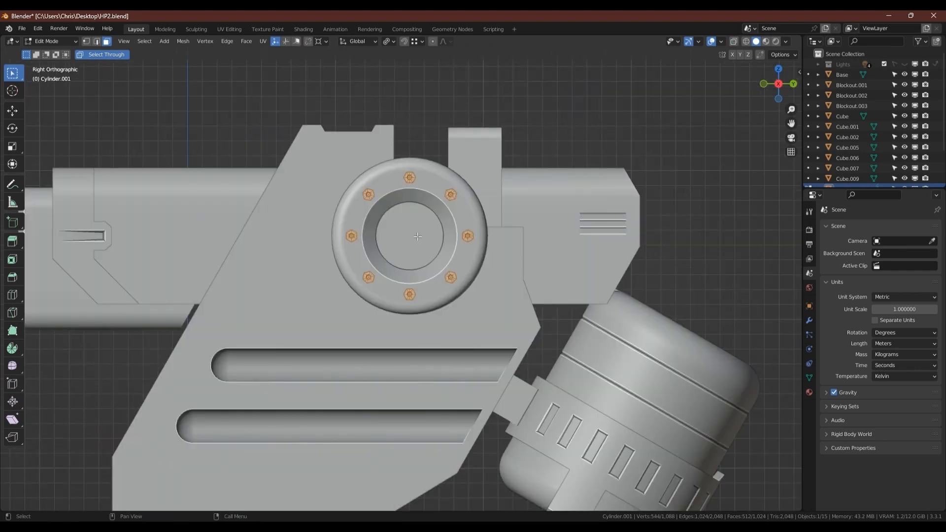
middle_click_drag(414, 228, 427, 243)
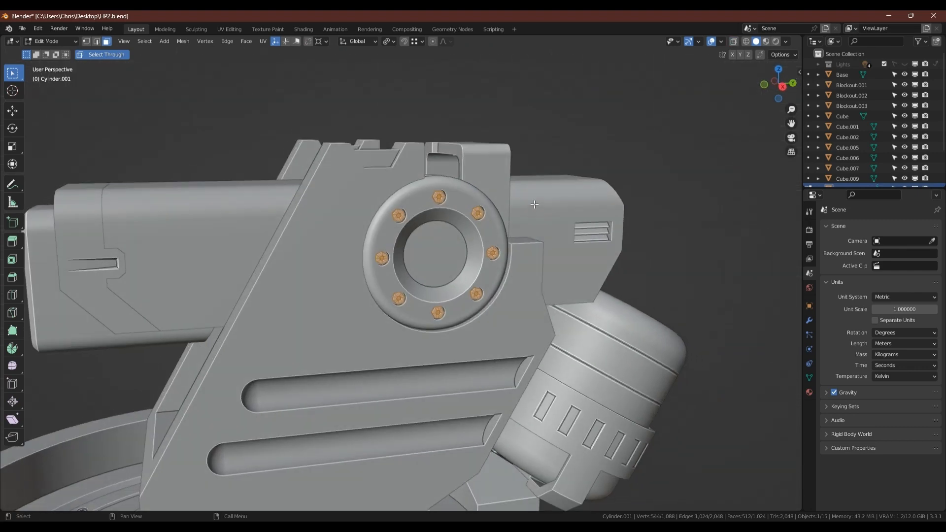
key("r")
key("x")
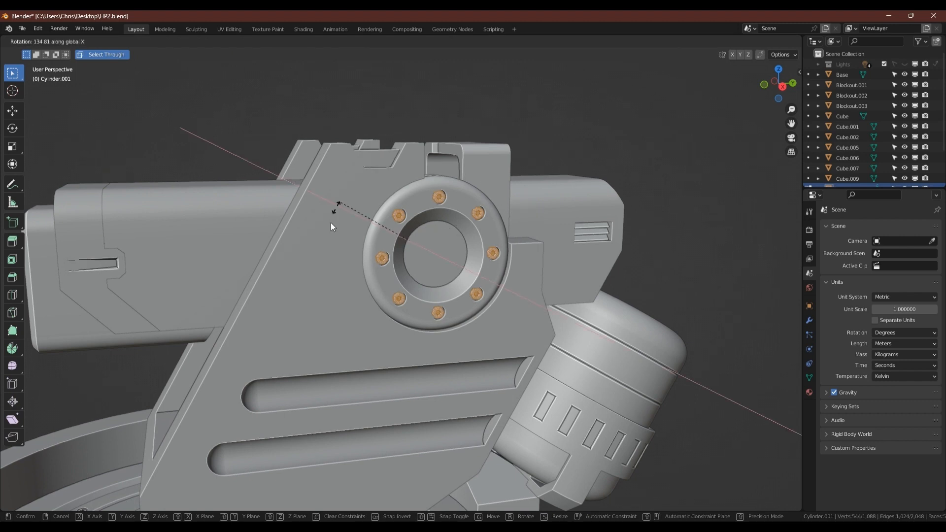
left_click(385, 379)
Deselect the top, upper-right and lower-left hub bolts and rotate the other selected hub bolts about 139° around global X.
scroll(433, 233, "up", 1)
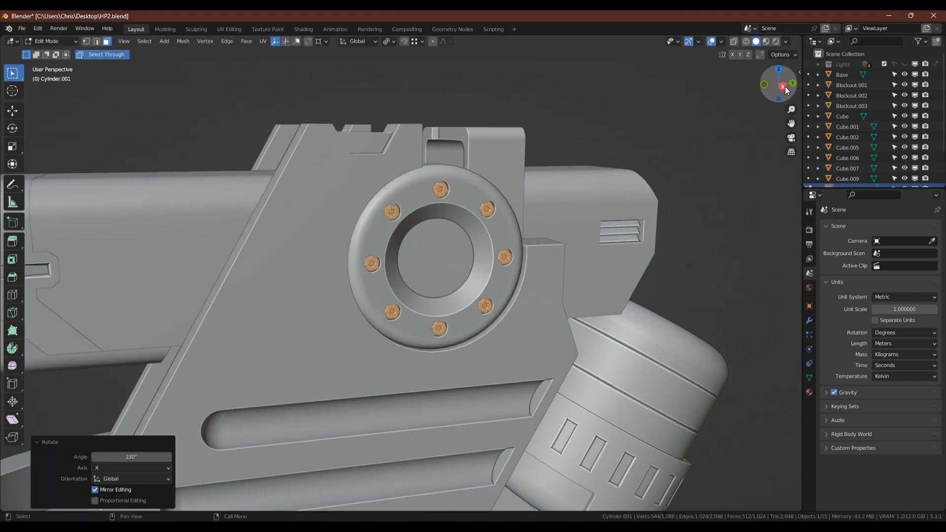
left_click(785, 87)
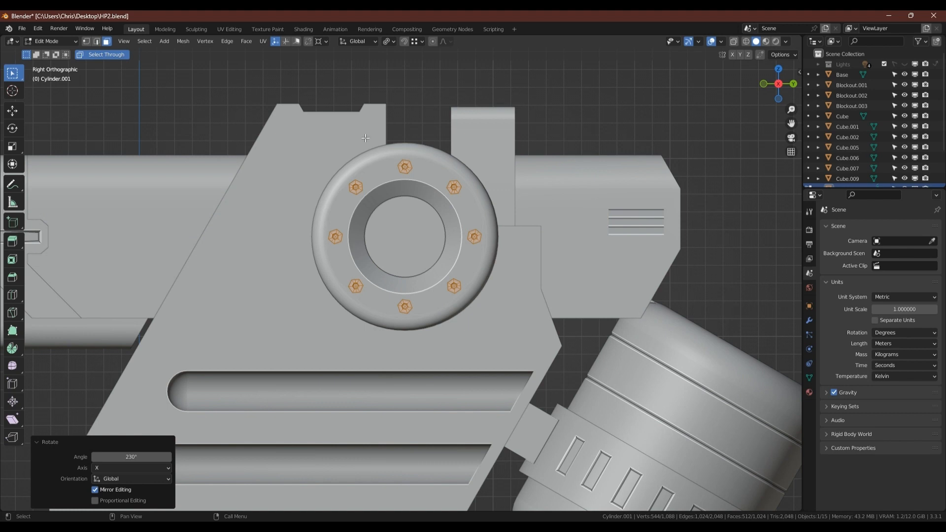
left_click_drag(369, 139, 490, 211, "ctrl")
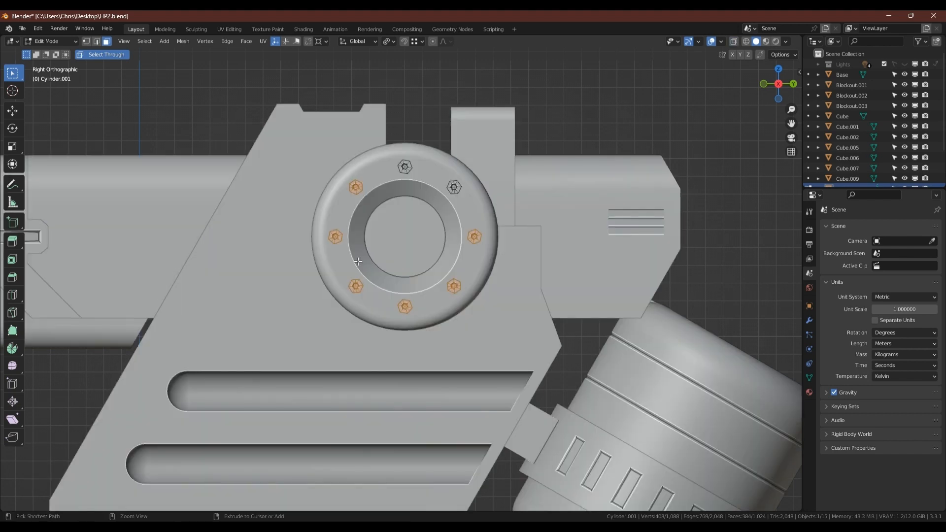
left_click_drag(340, 265, 368, 309, "ctrl")
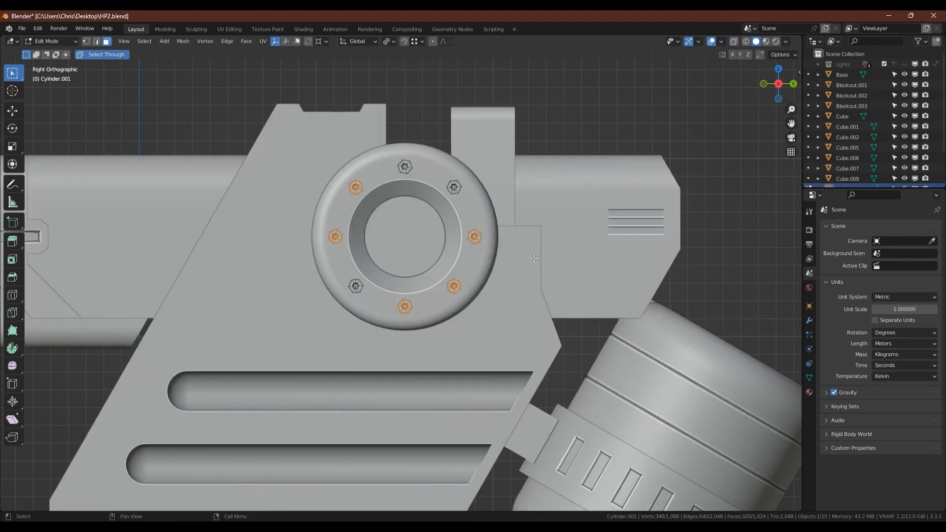
key("r")
key("x")
left_click(298, 145)
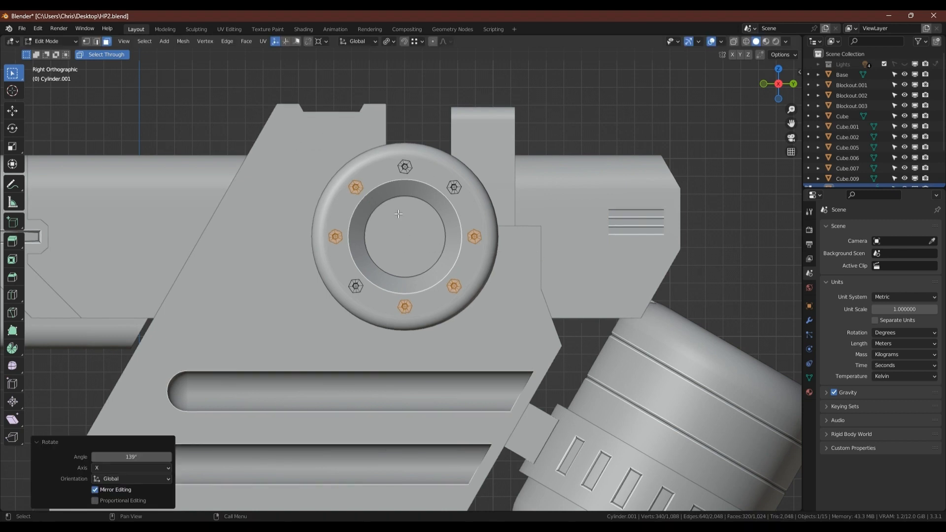
Deselect the upper-left and lower-right hub bolts and rotate the ones still selected about 172° around global X.
left_click_drag(328, 169, 377, 211, "ctrl")
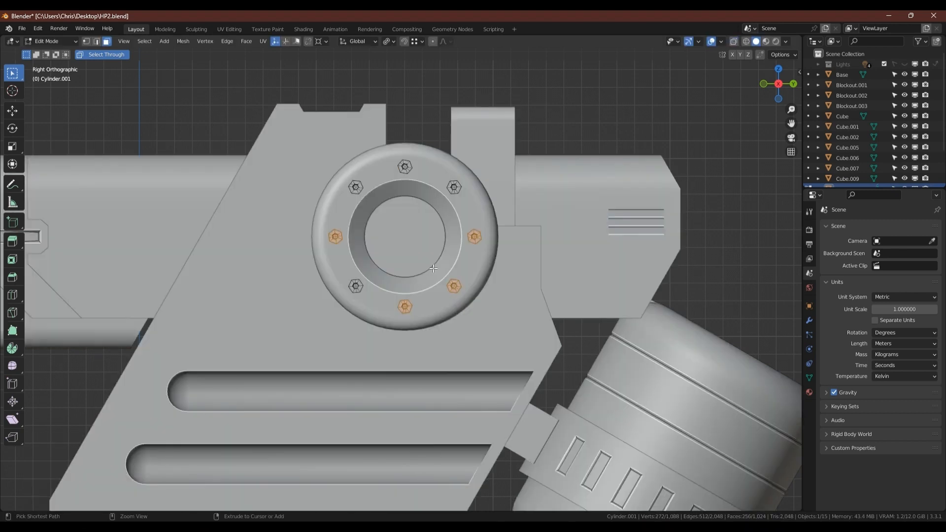
left_click_drag(433, 268, 471, 302, "ctrl")
key("r")
key("x")
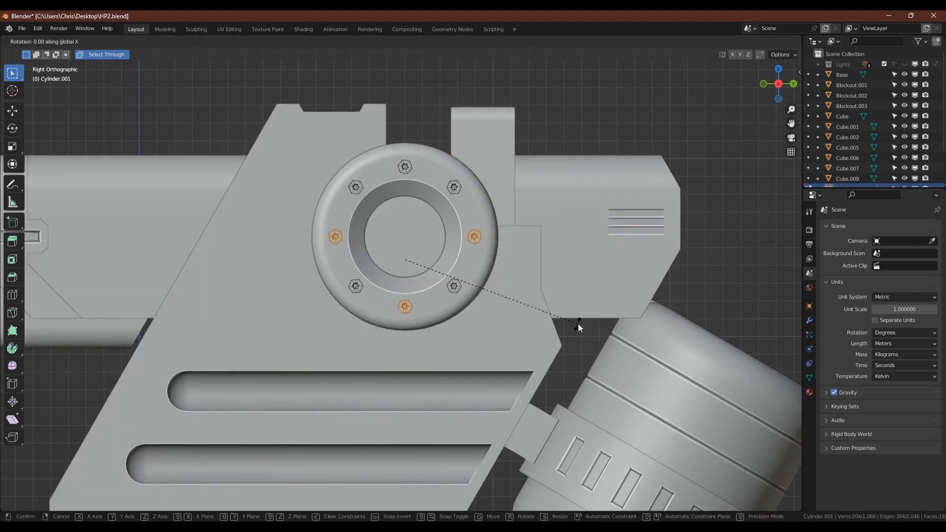
left_click(213, 149)
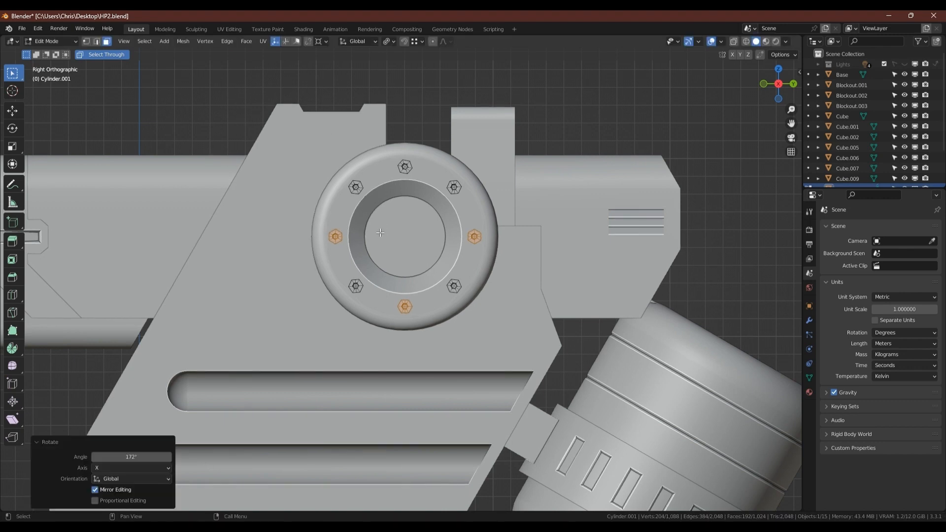
Deselect the hub's rightmost bolt, rotate the last selected hub bolts 28.1° around global X and return to Object Mode.
left_click_drag(434, 211, 512, 266, "ctrl")
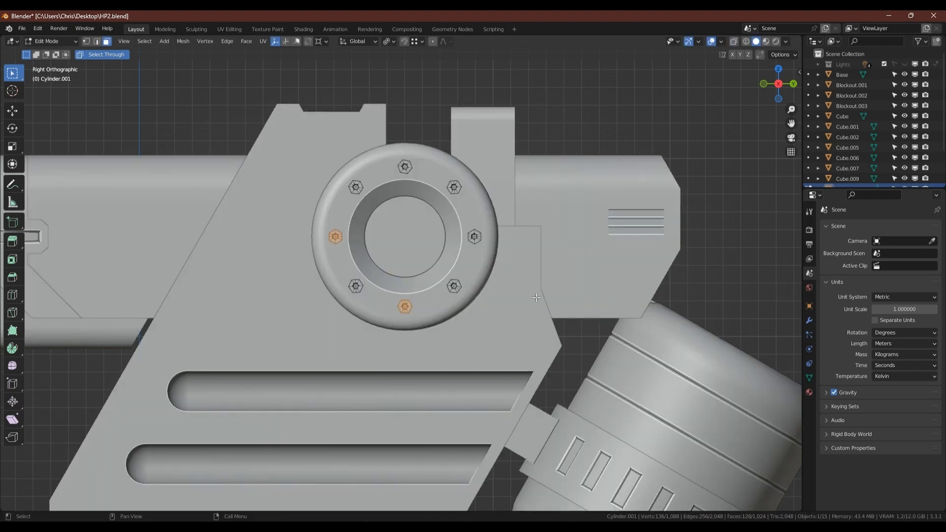
key("r")
key("x")
left_click(478, 235)
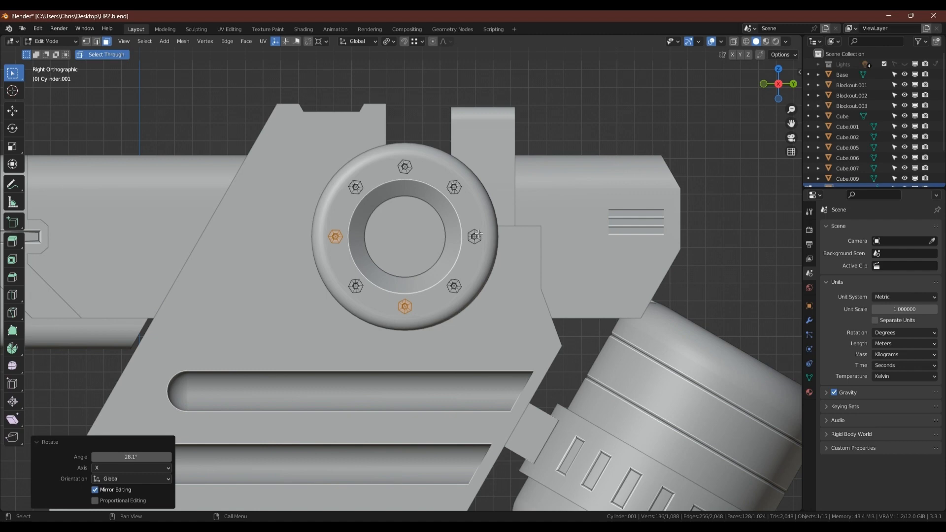
key("Tab")
scroll(321, 257, "down", 5)
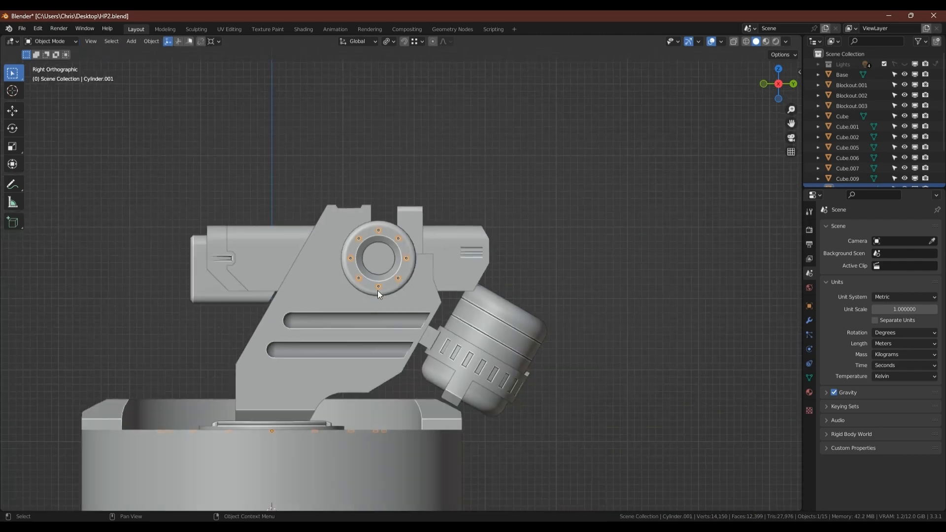